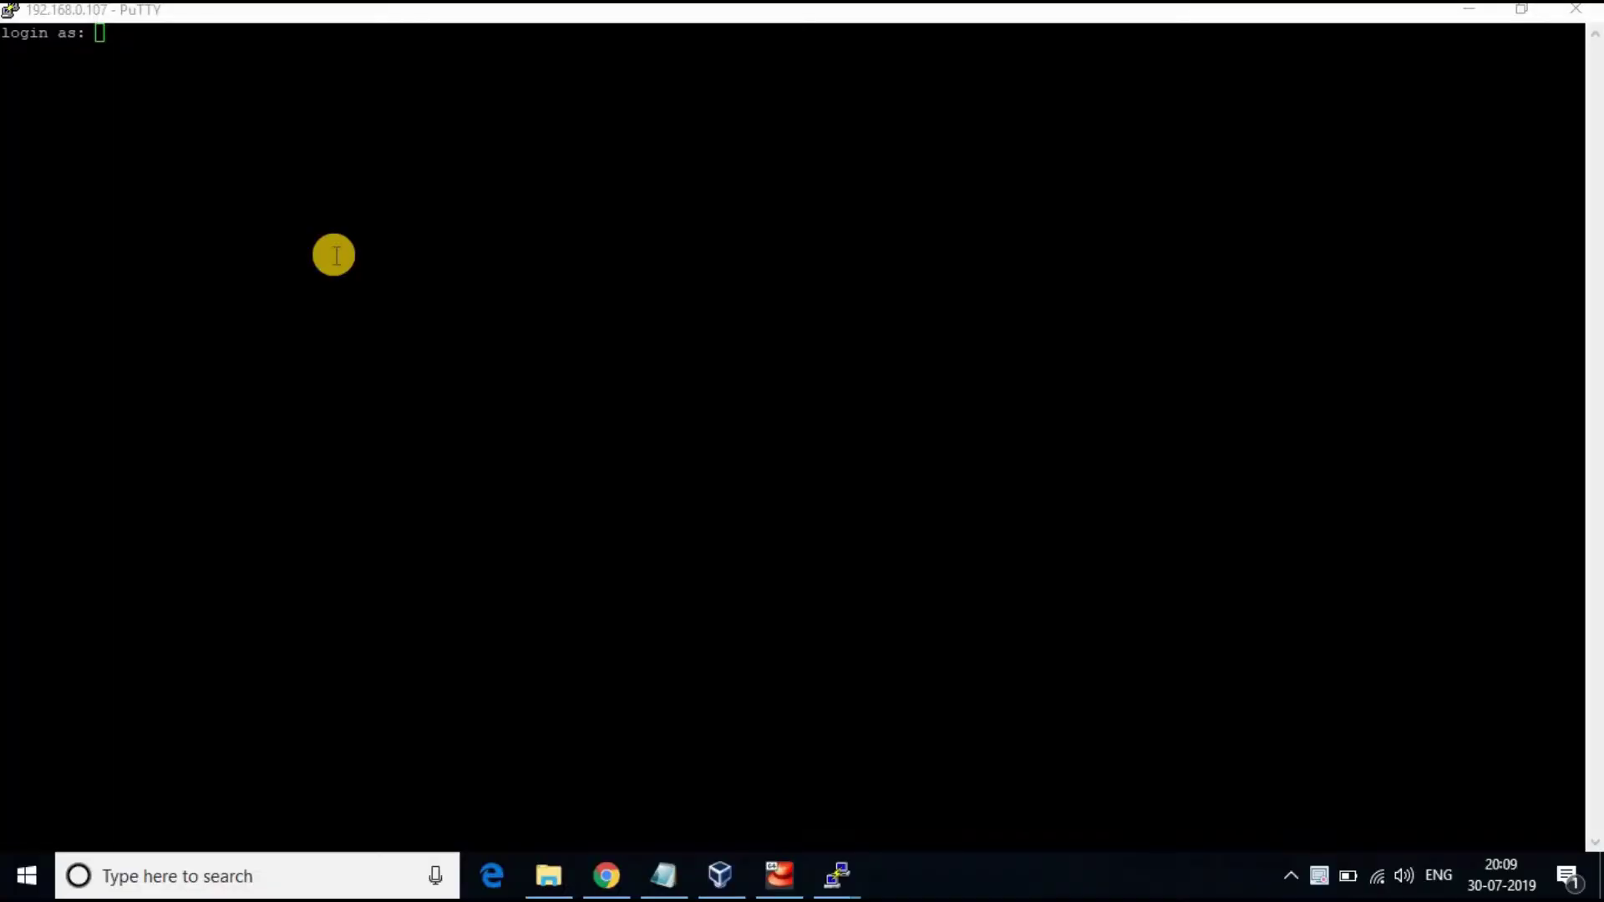
Log in to the centos2 server as root with the account password
click(334, 254)
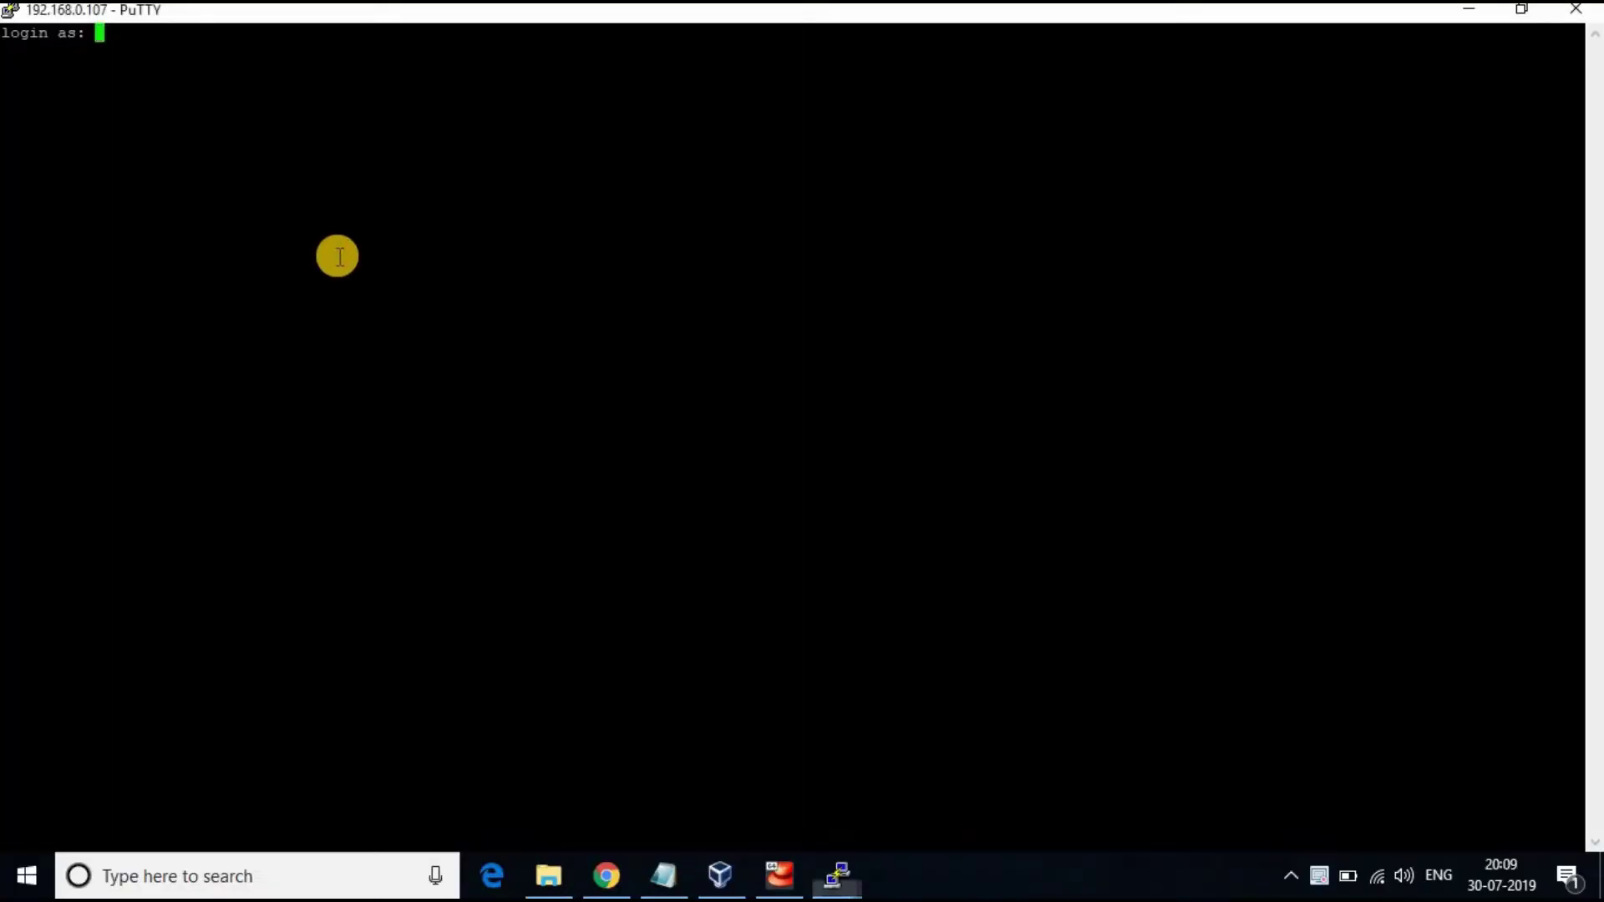
text(root)
key(Return)
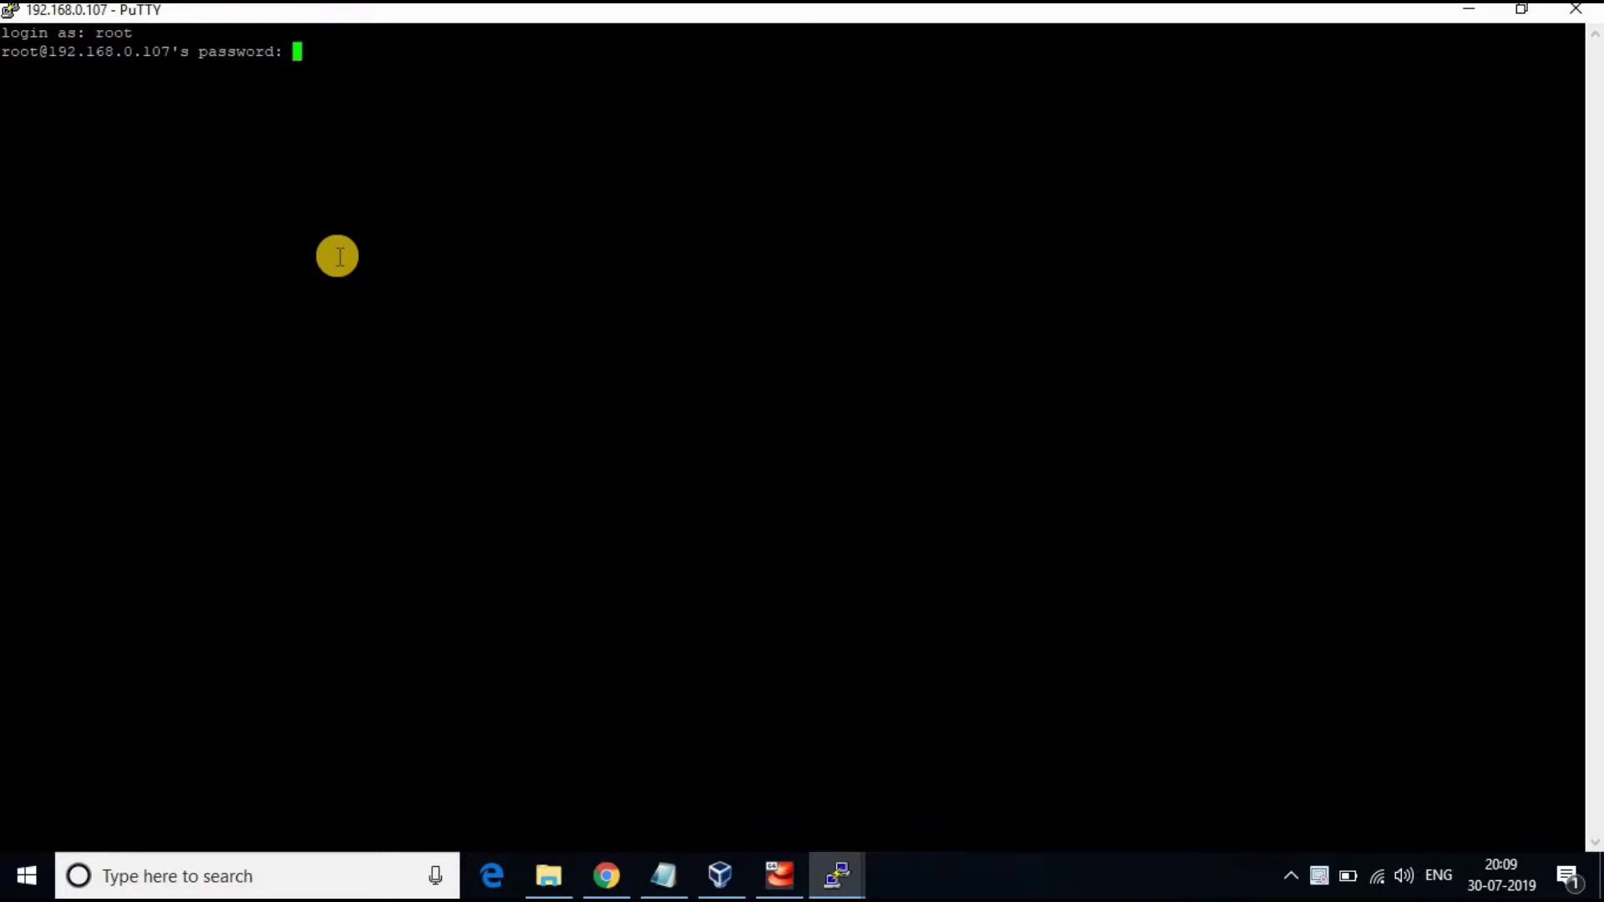
key(Return)
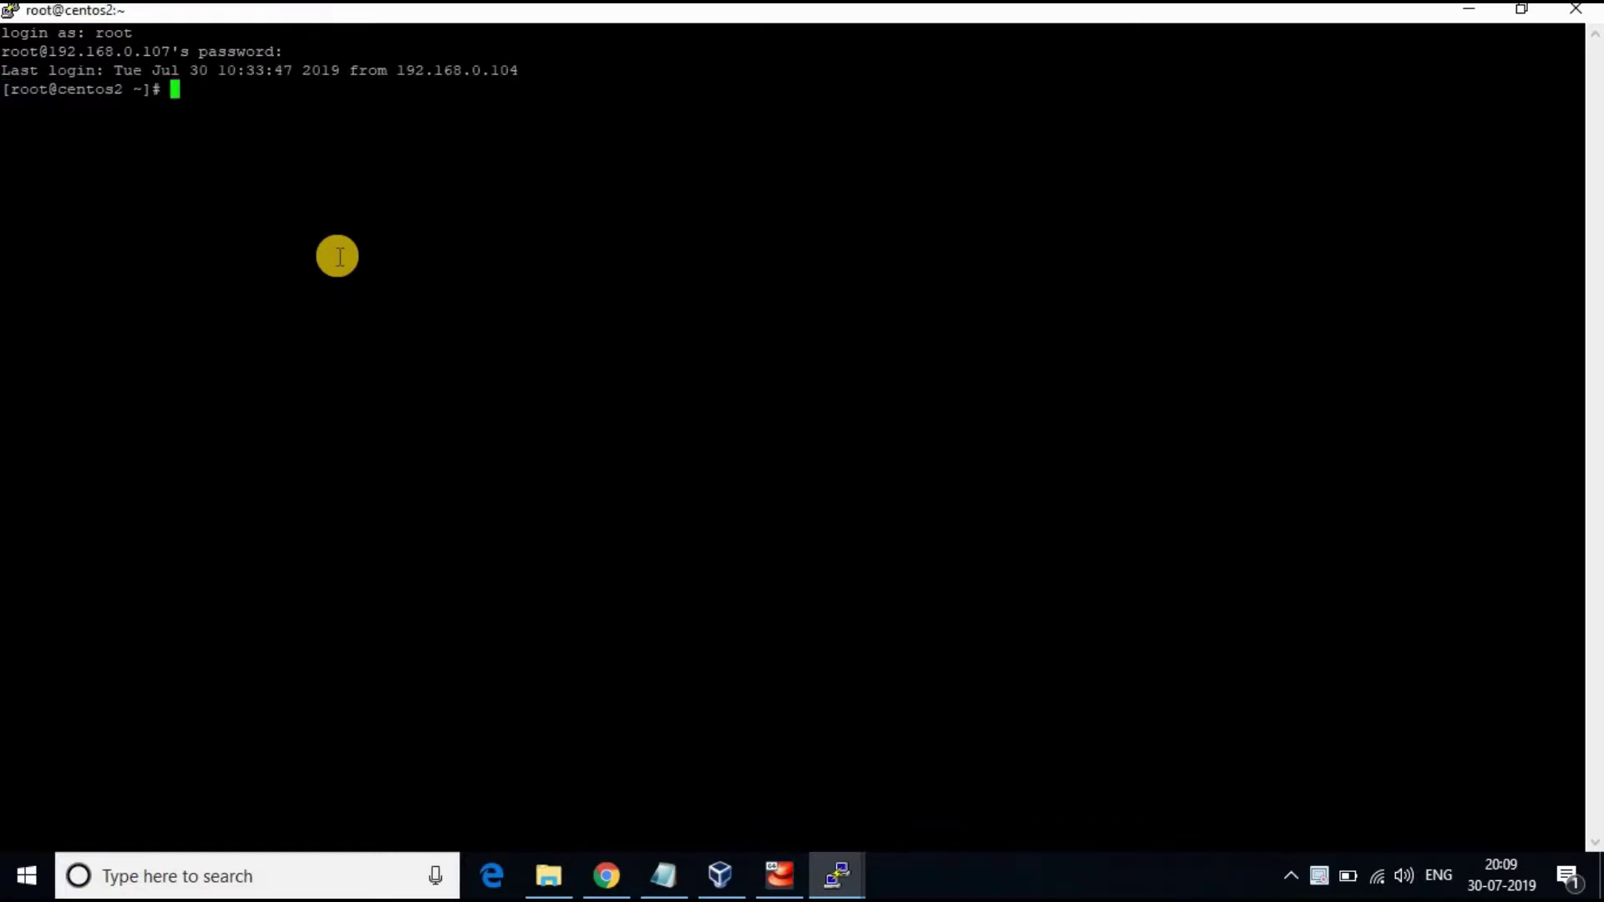
Run hostnamectl and highlight the centos2.localdomain hostname and 192.168.0.107 address
text(hostnamectl)
key(Return)
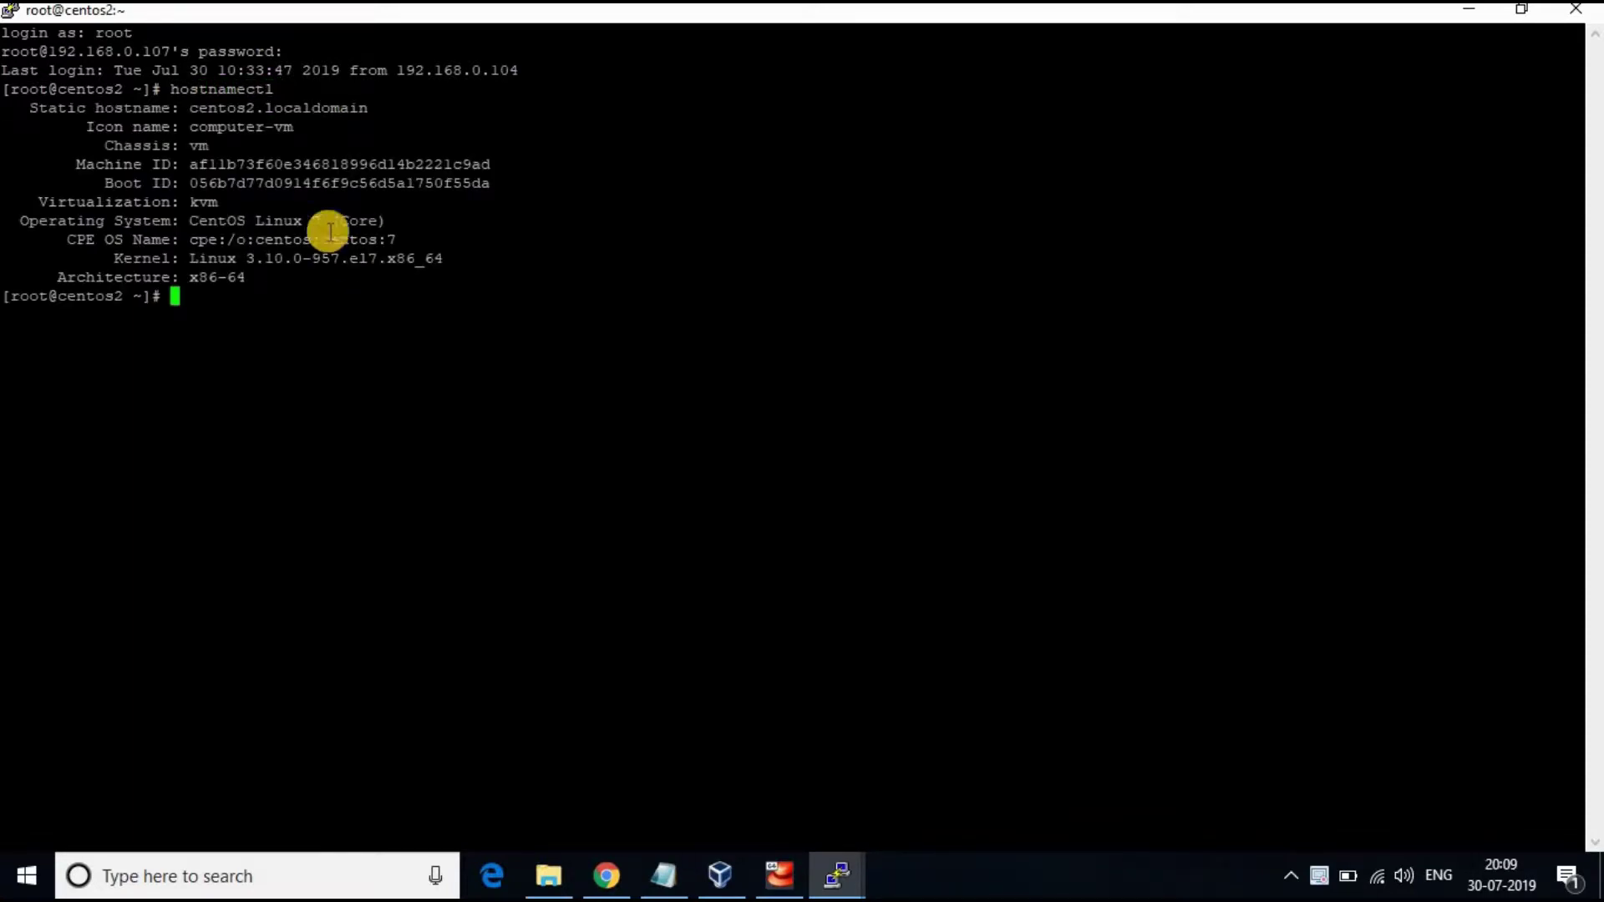
click(245, 105)
drag(244, 105, 350, 107)
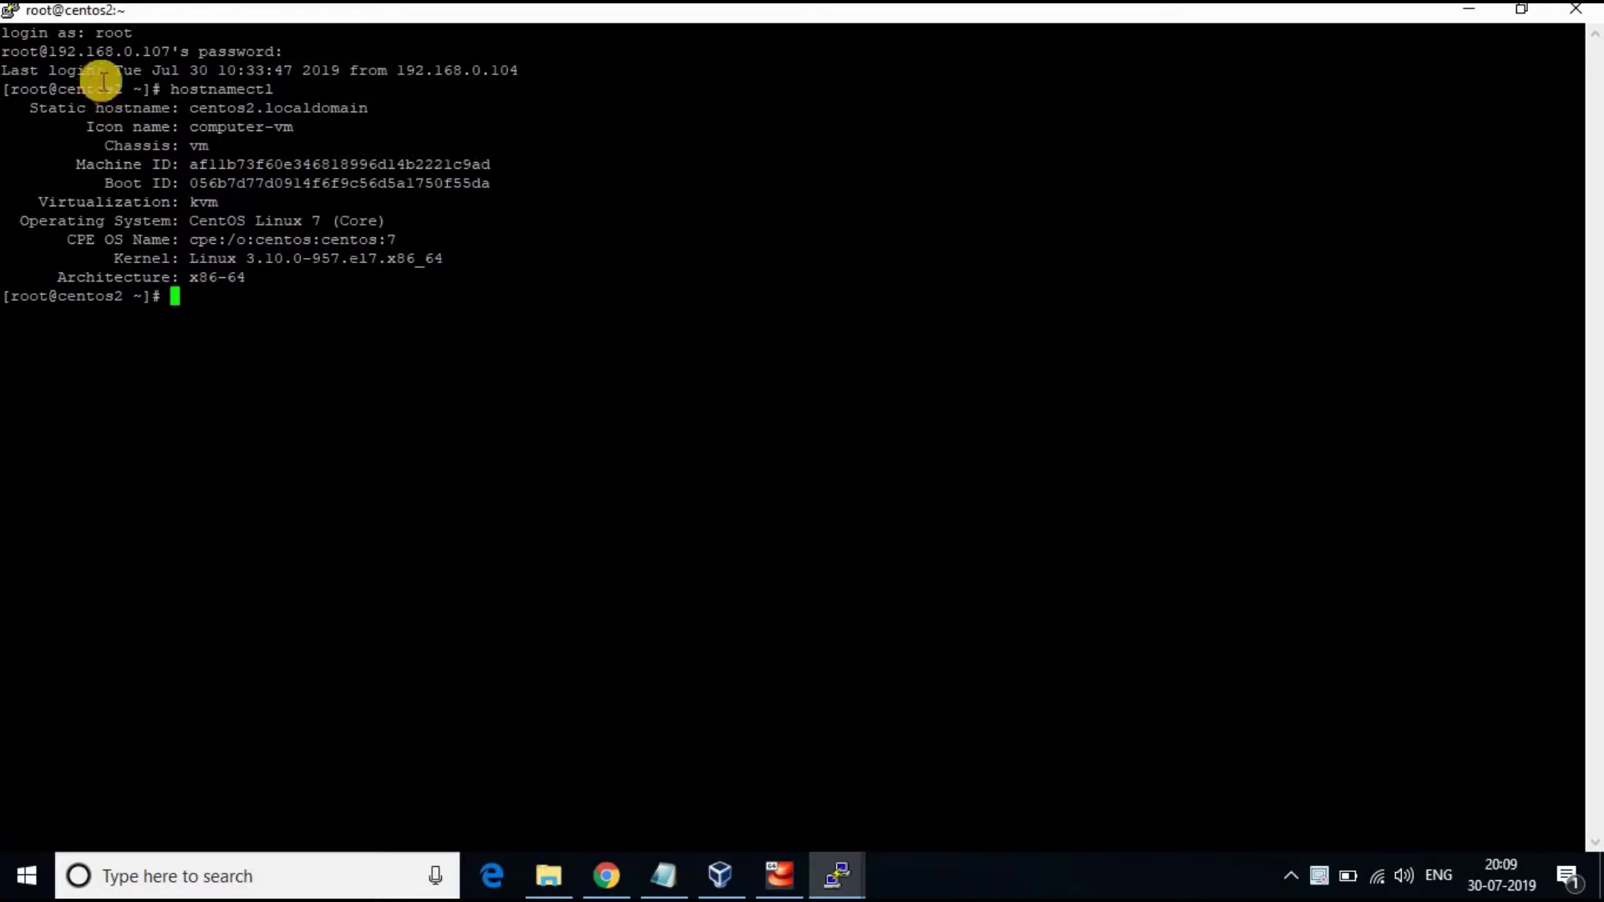
click(133, 44)
double_click(133, 45)
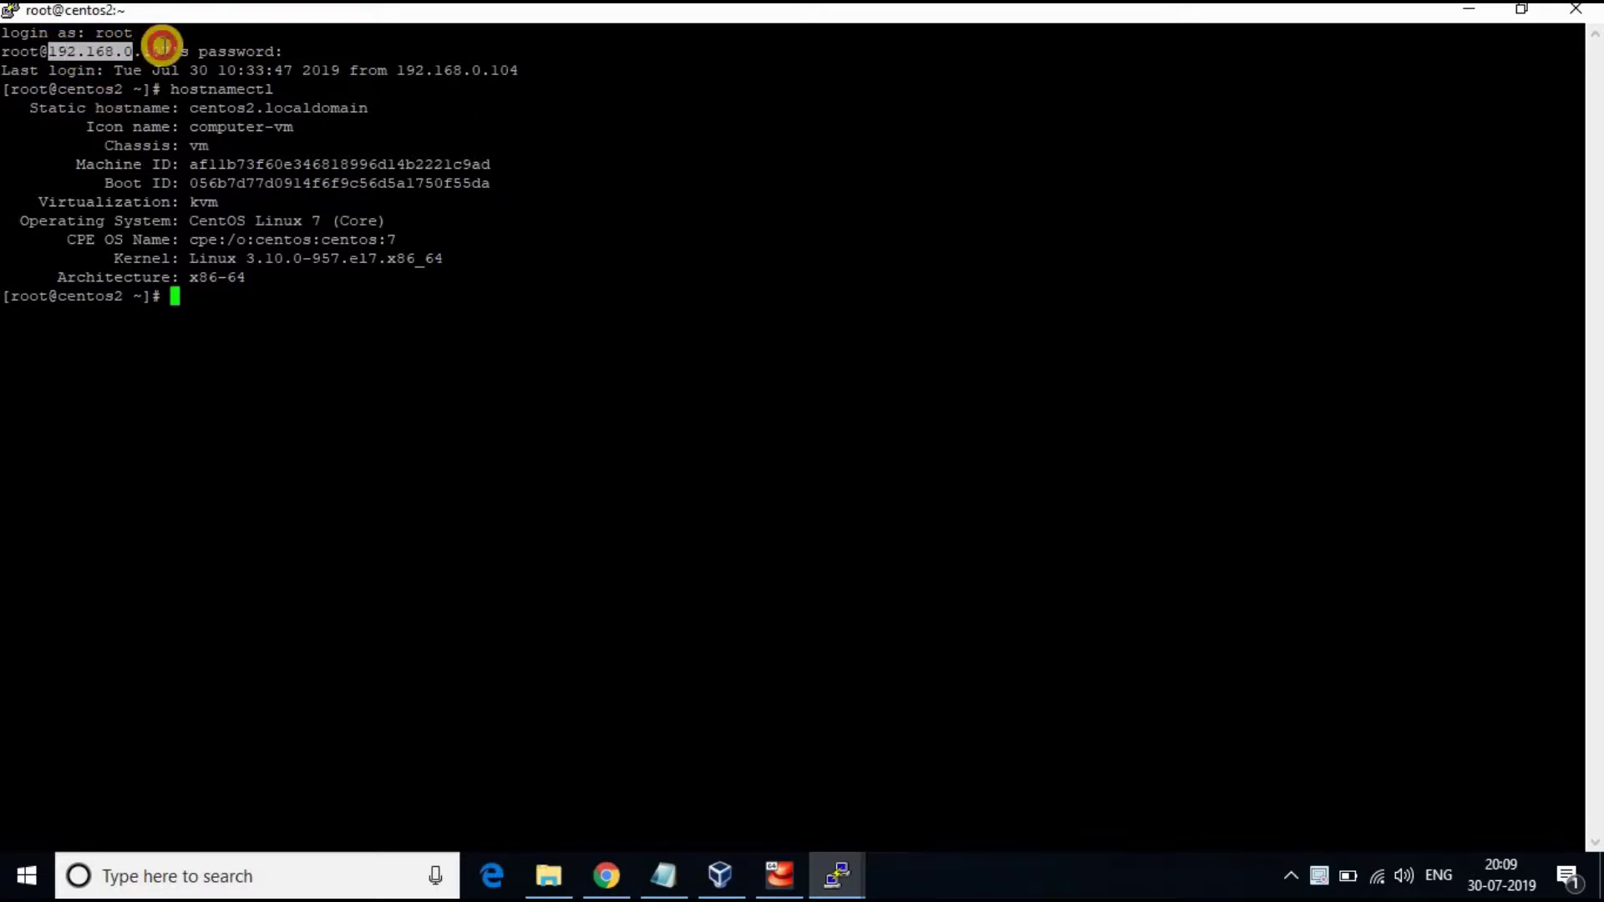
triple_click(256, 313)
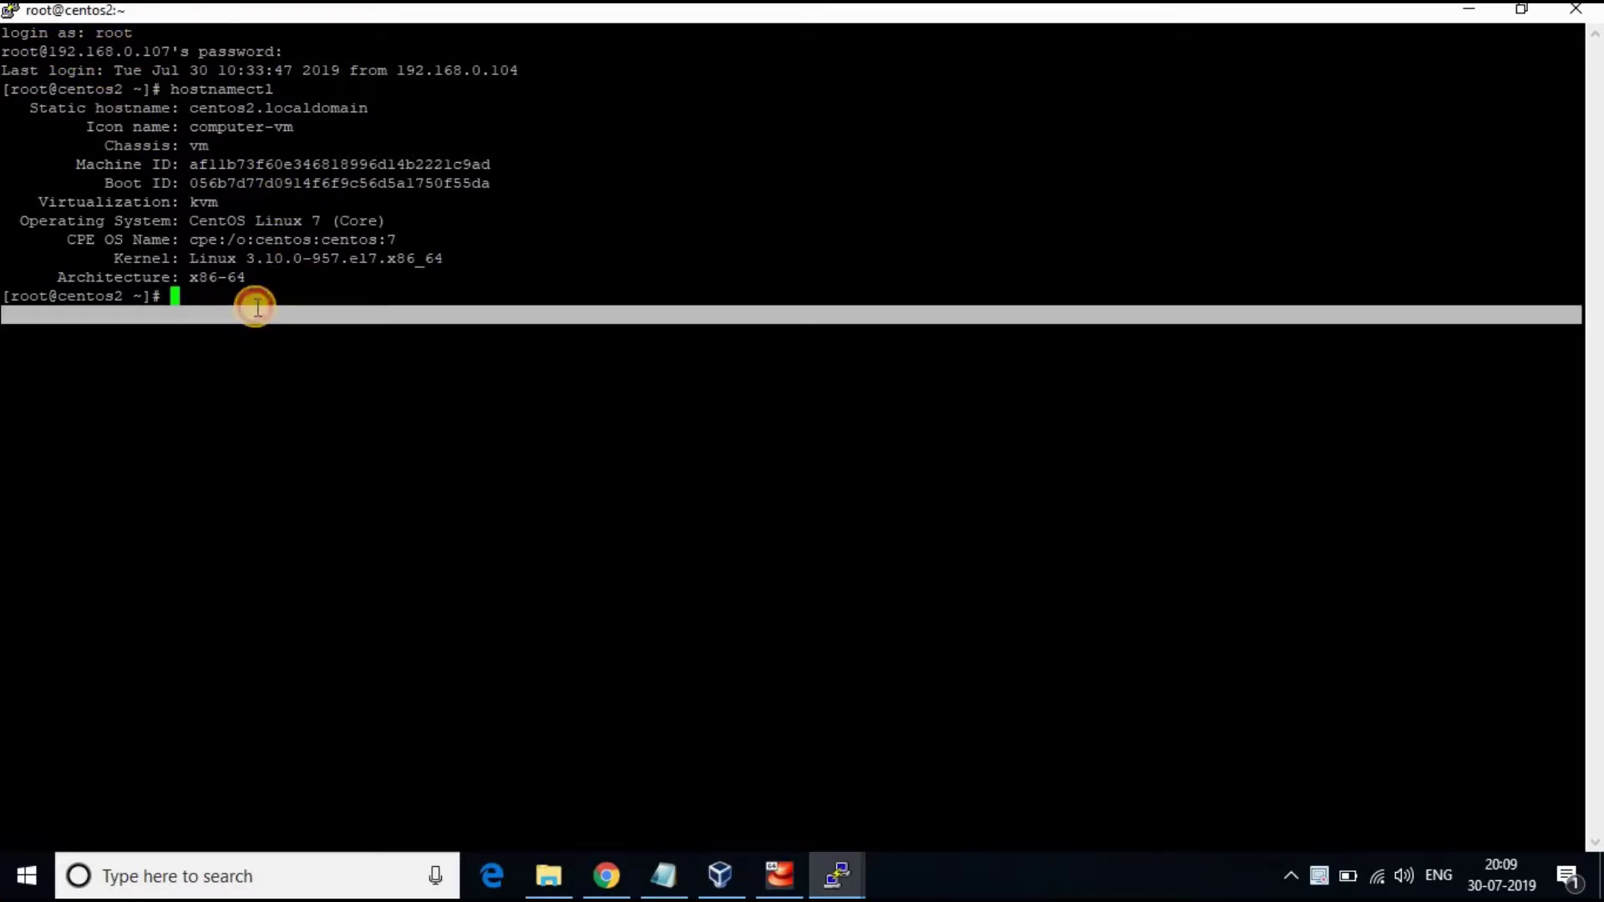
click(255, 308)
Install wget 1.14-18.el7_6.1 with yum, accepting the package and GPG key prompts, then clear the screen
text(clear)
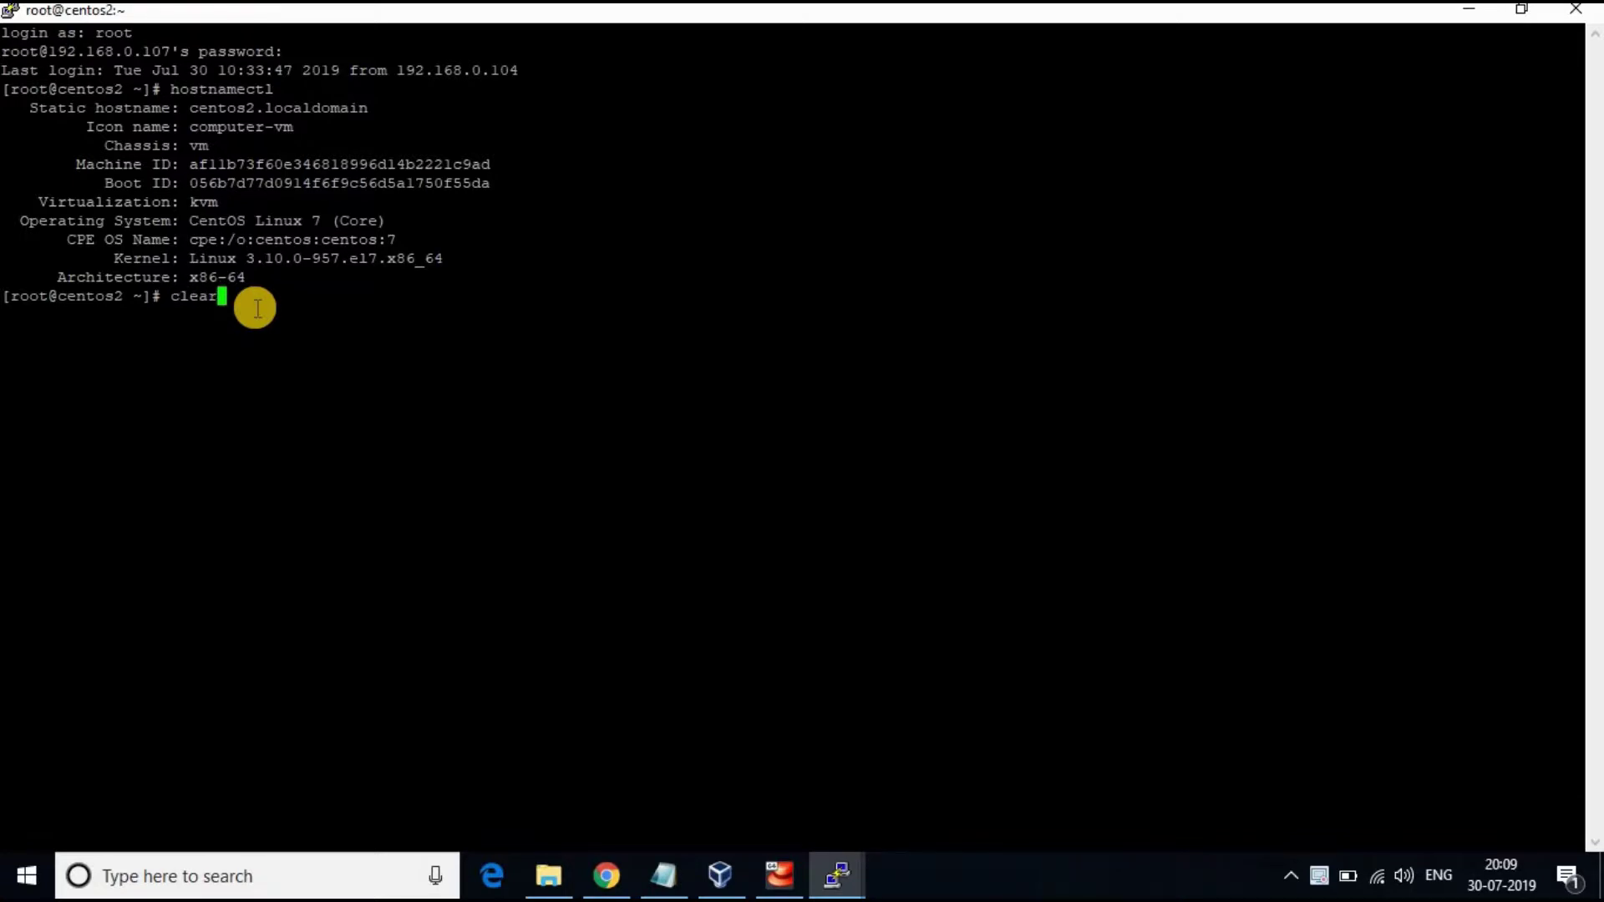
key(Return)
text(yu)
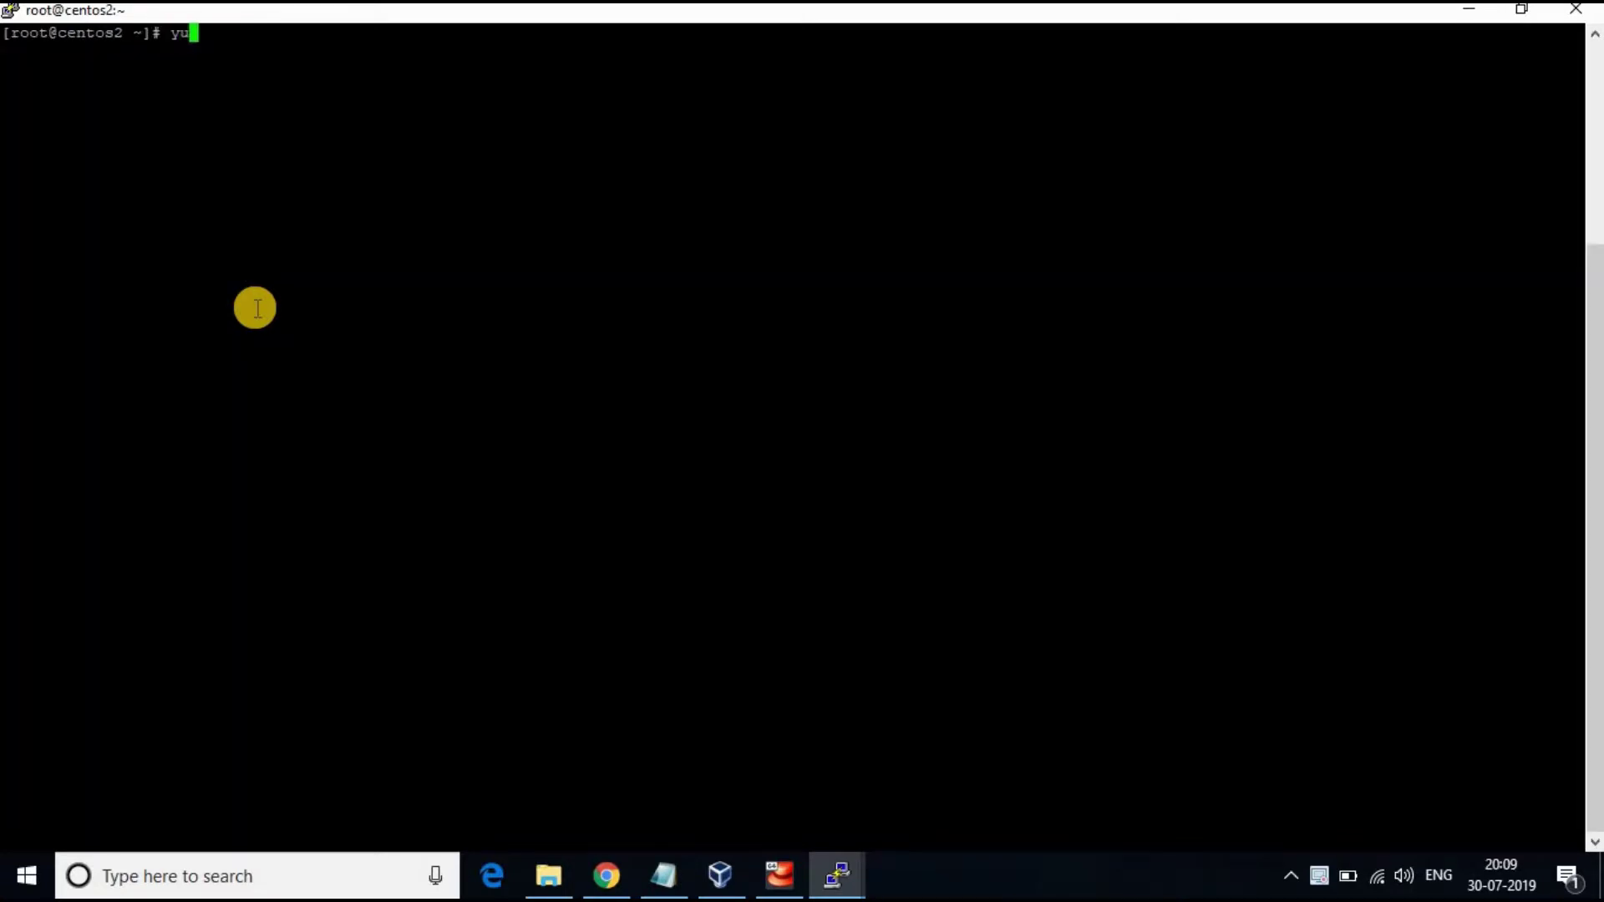
text(m install wget)
key(Return)
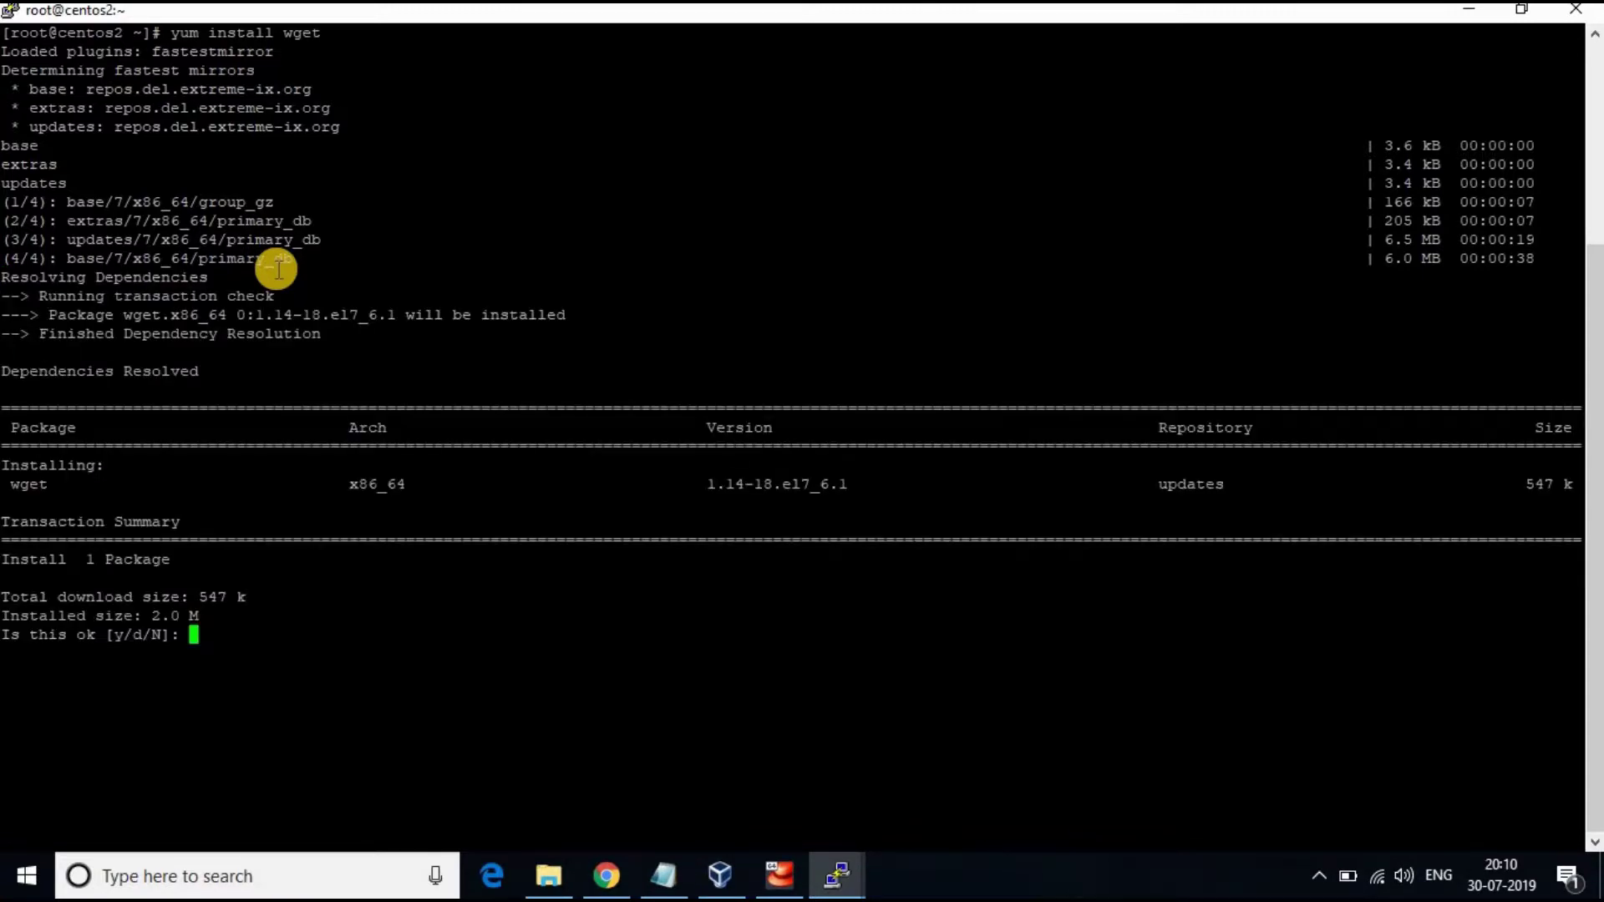
text(y)
key(Return)
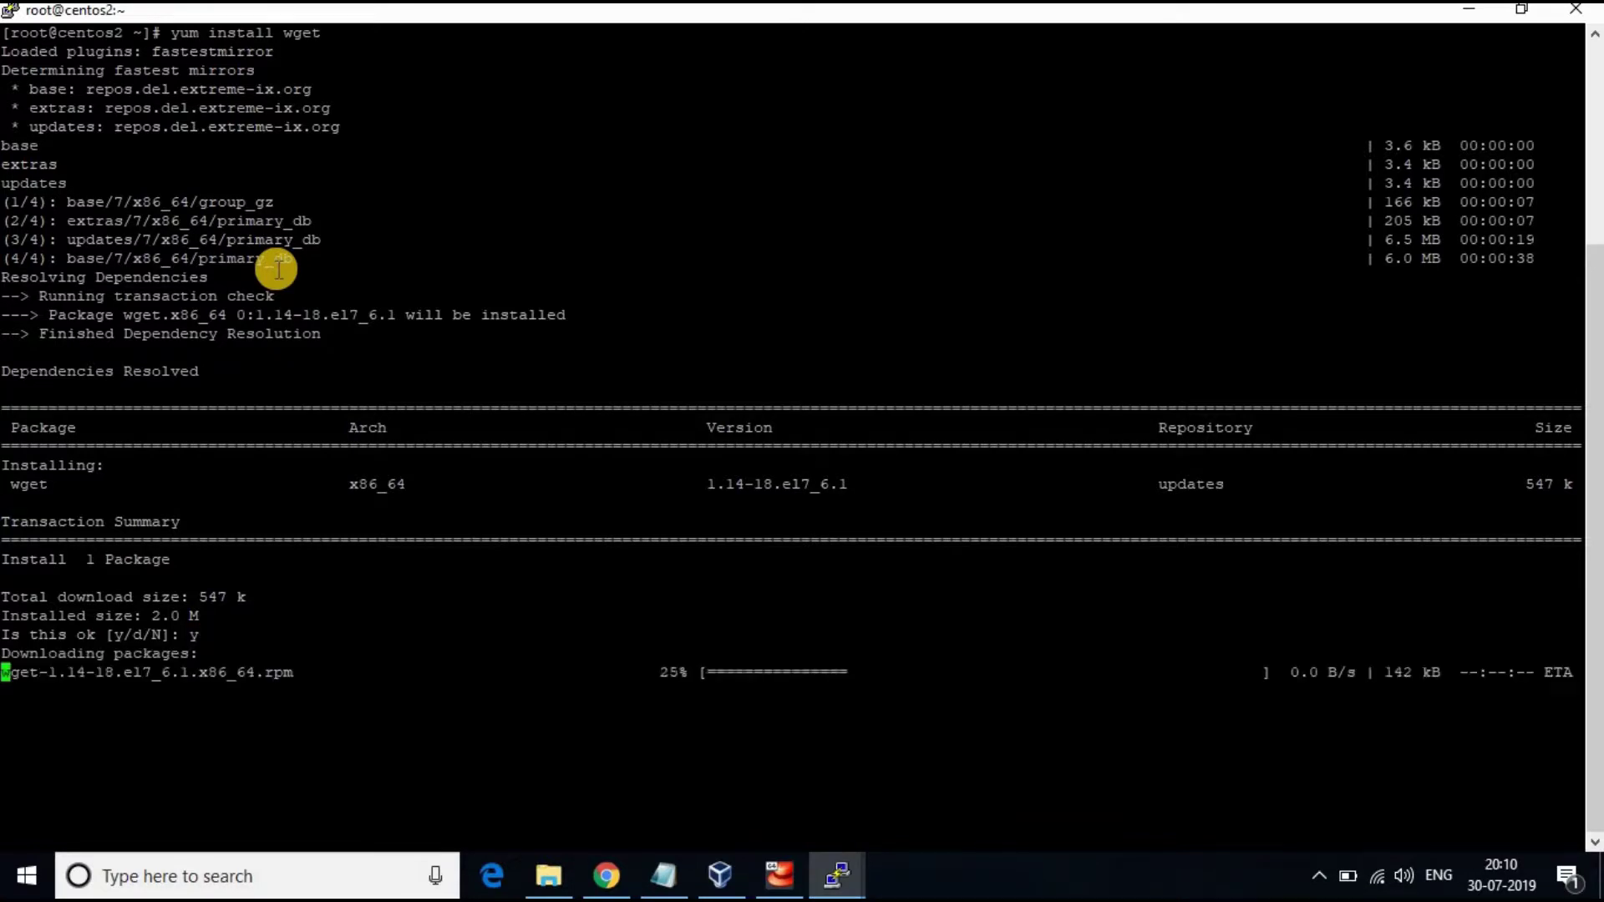
text(y)
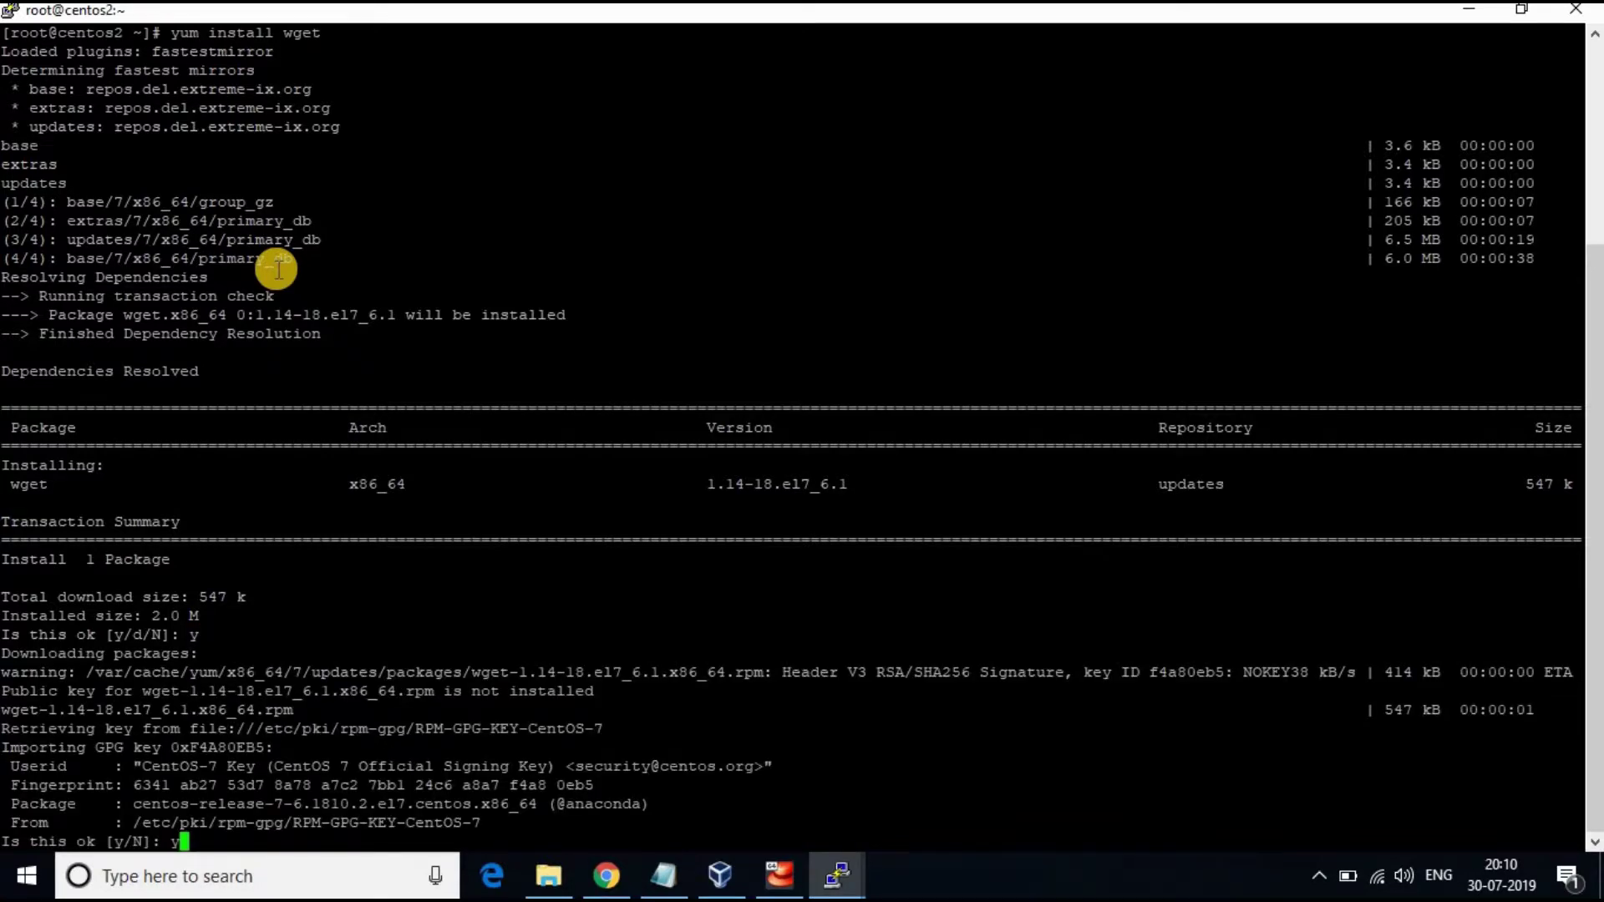
key(Return)
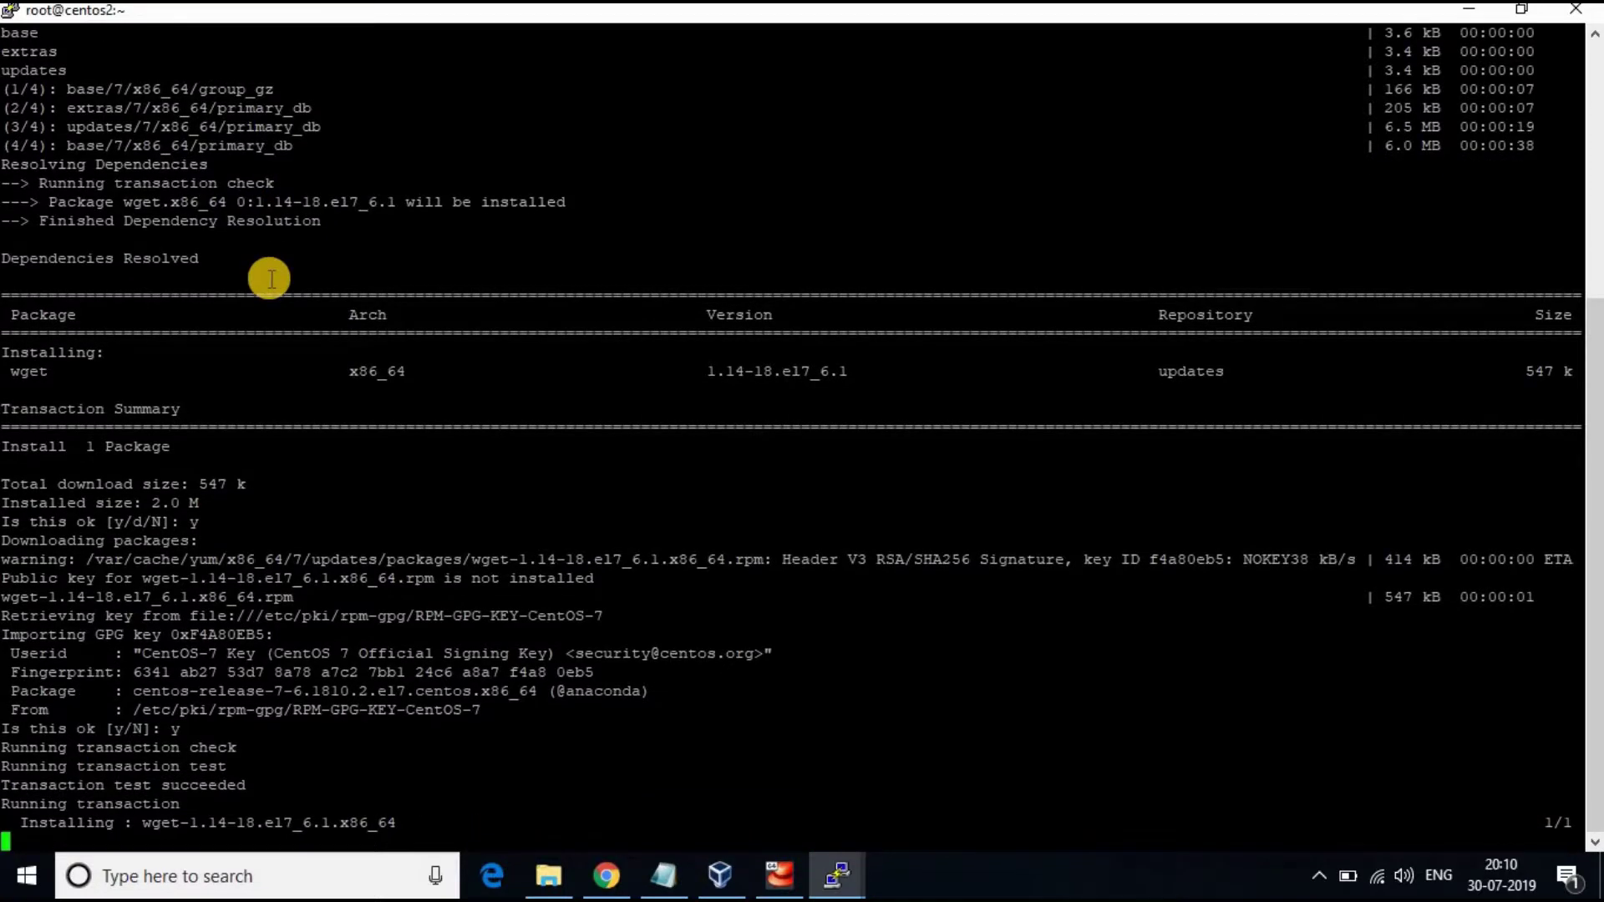
text(clear)
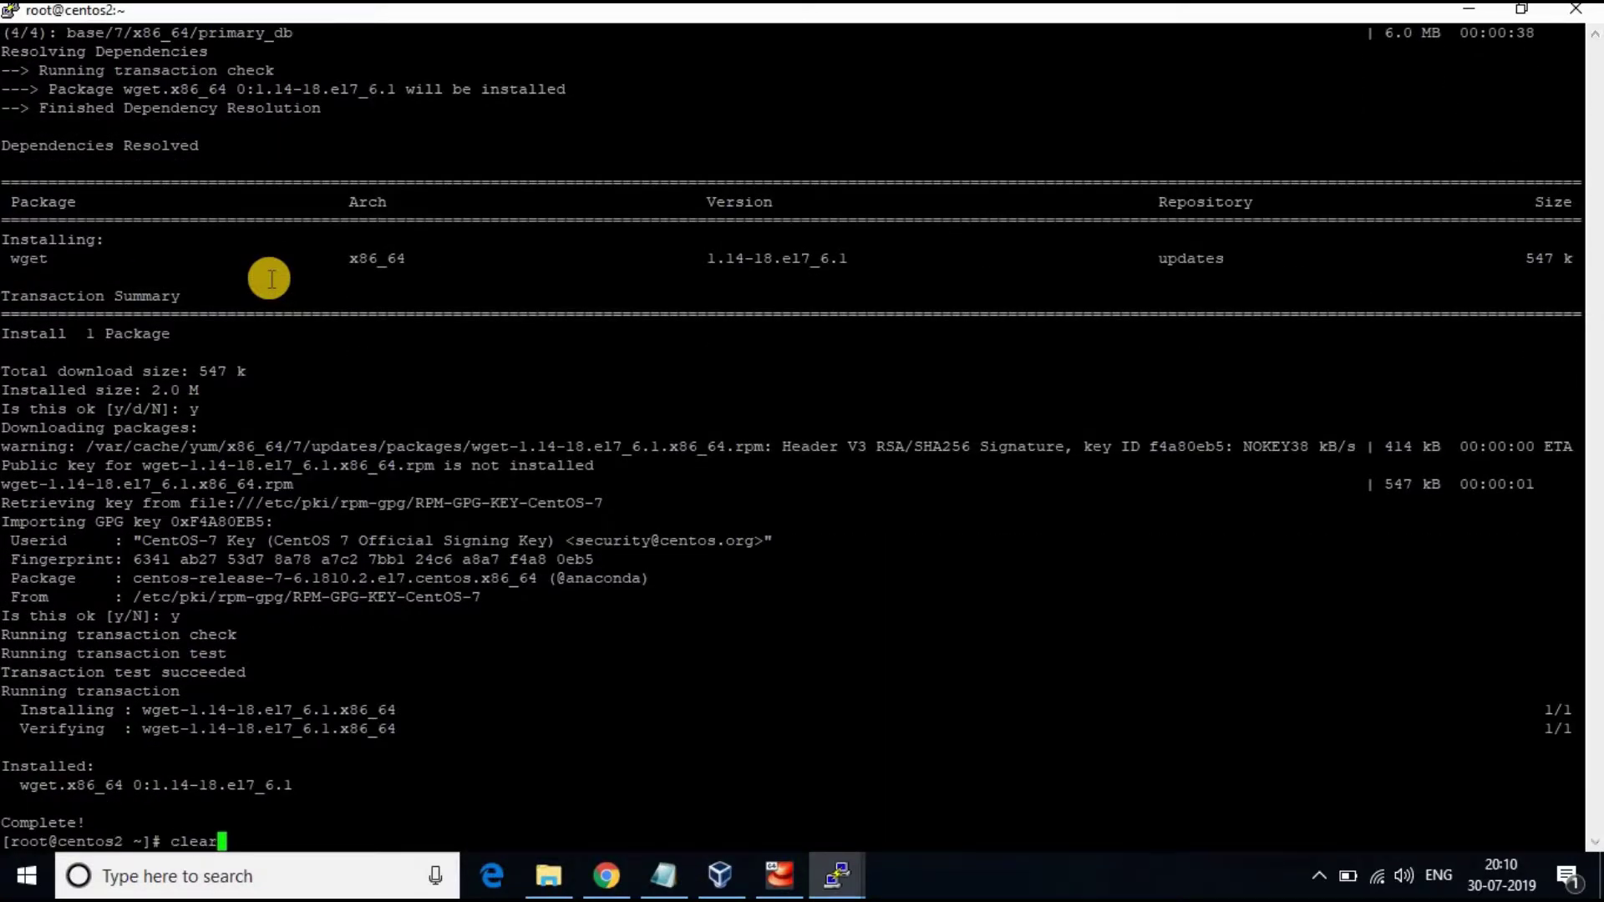
key(Return)
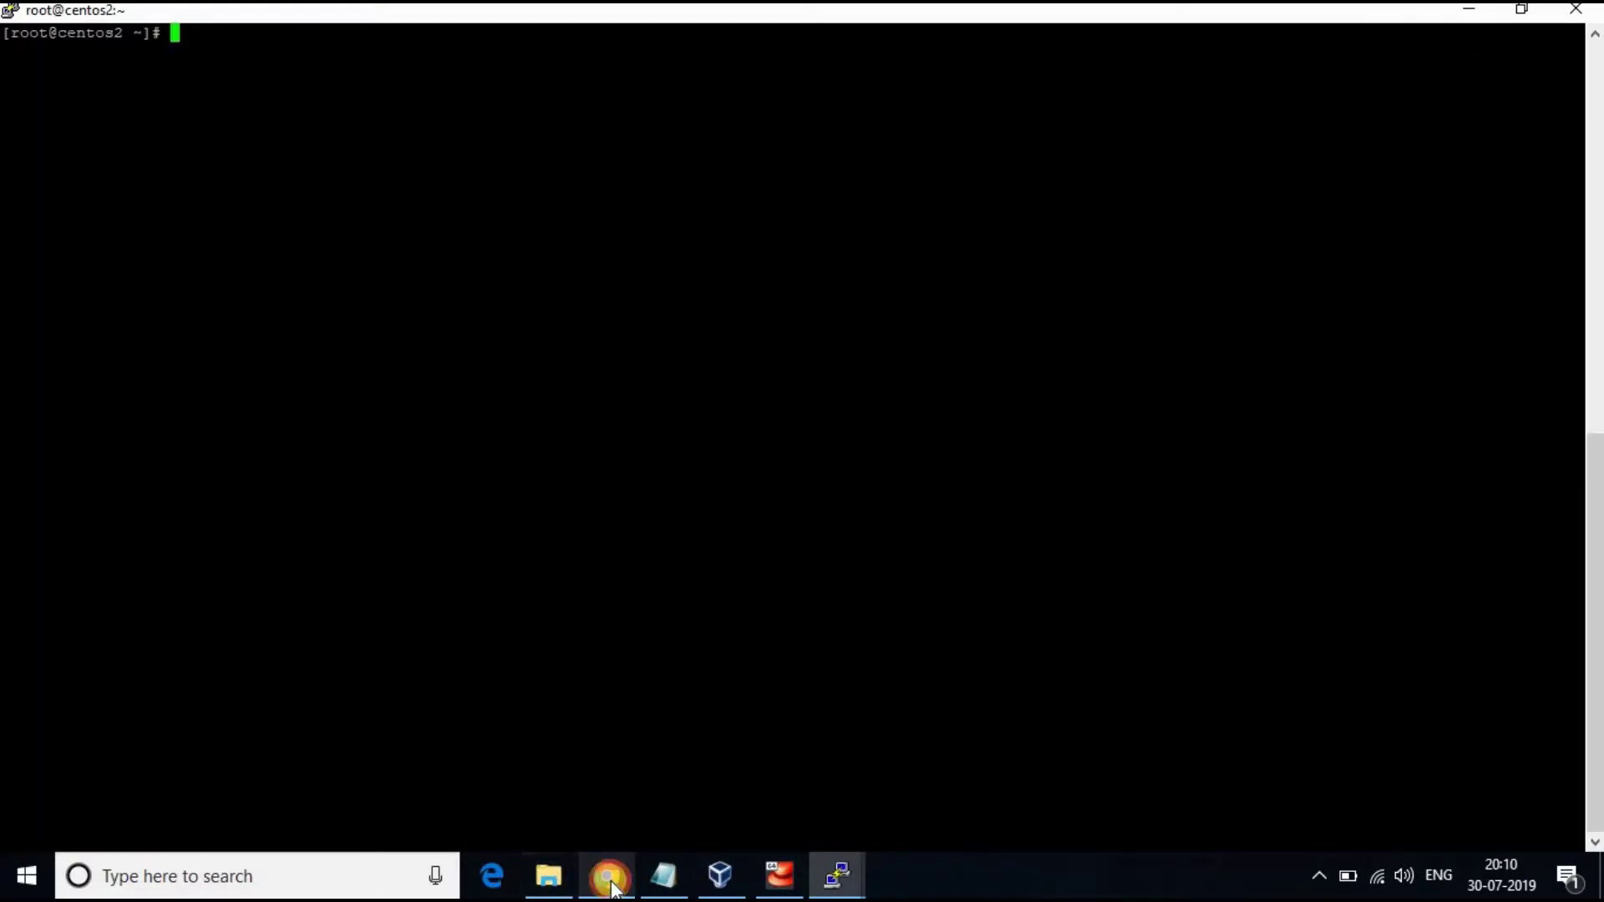
In Chrome, open the Universal Forwarder download page and show the Linux 64-bit packages
click(607, 876)
click(394, 31)
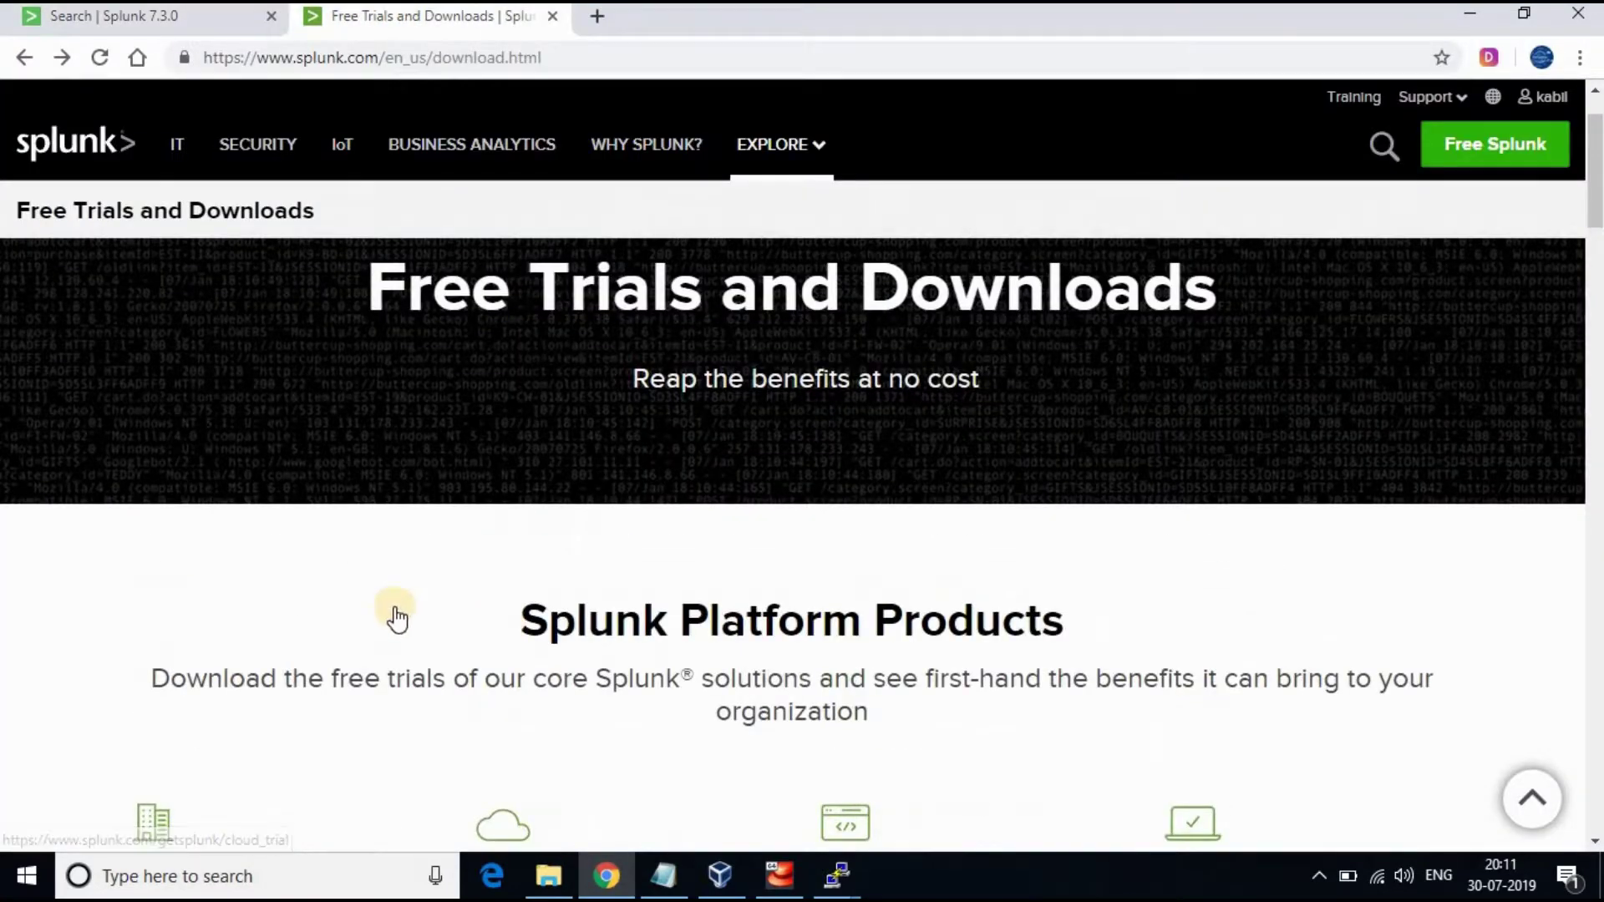
scroll(398, 616, down, 4)
scroll(361, 515, down, 15)
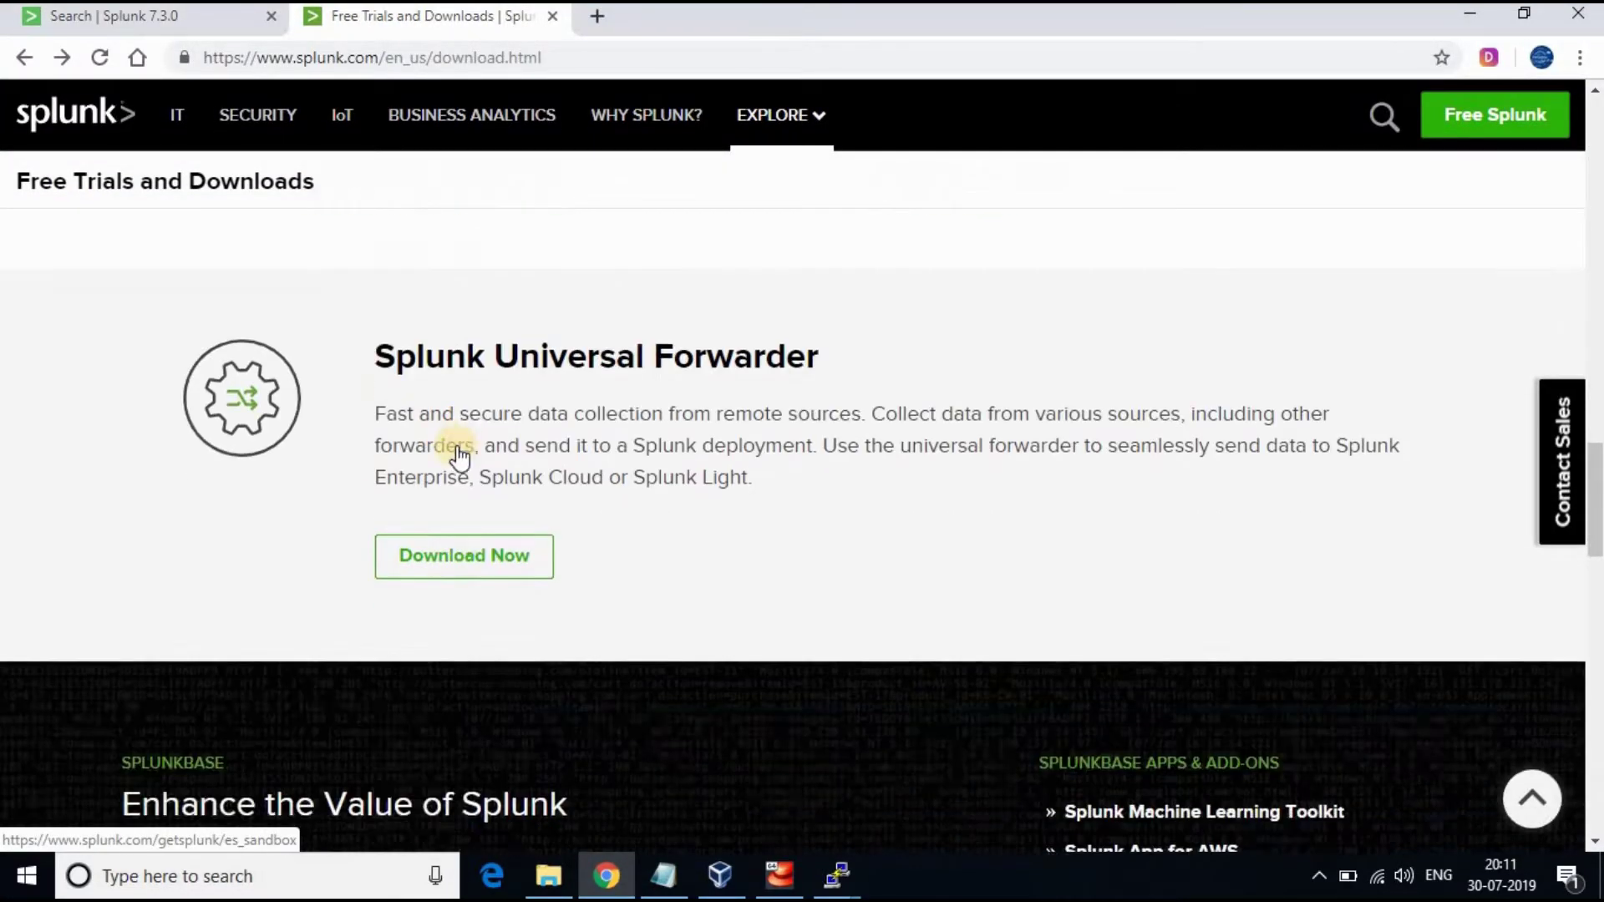
scroll(459, 455, down, 1)
click(459, 444)
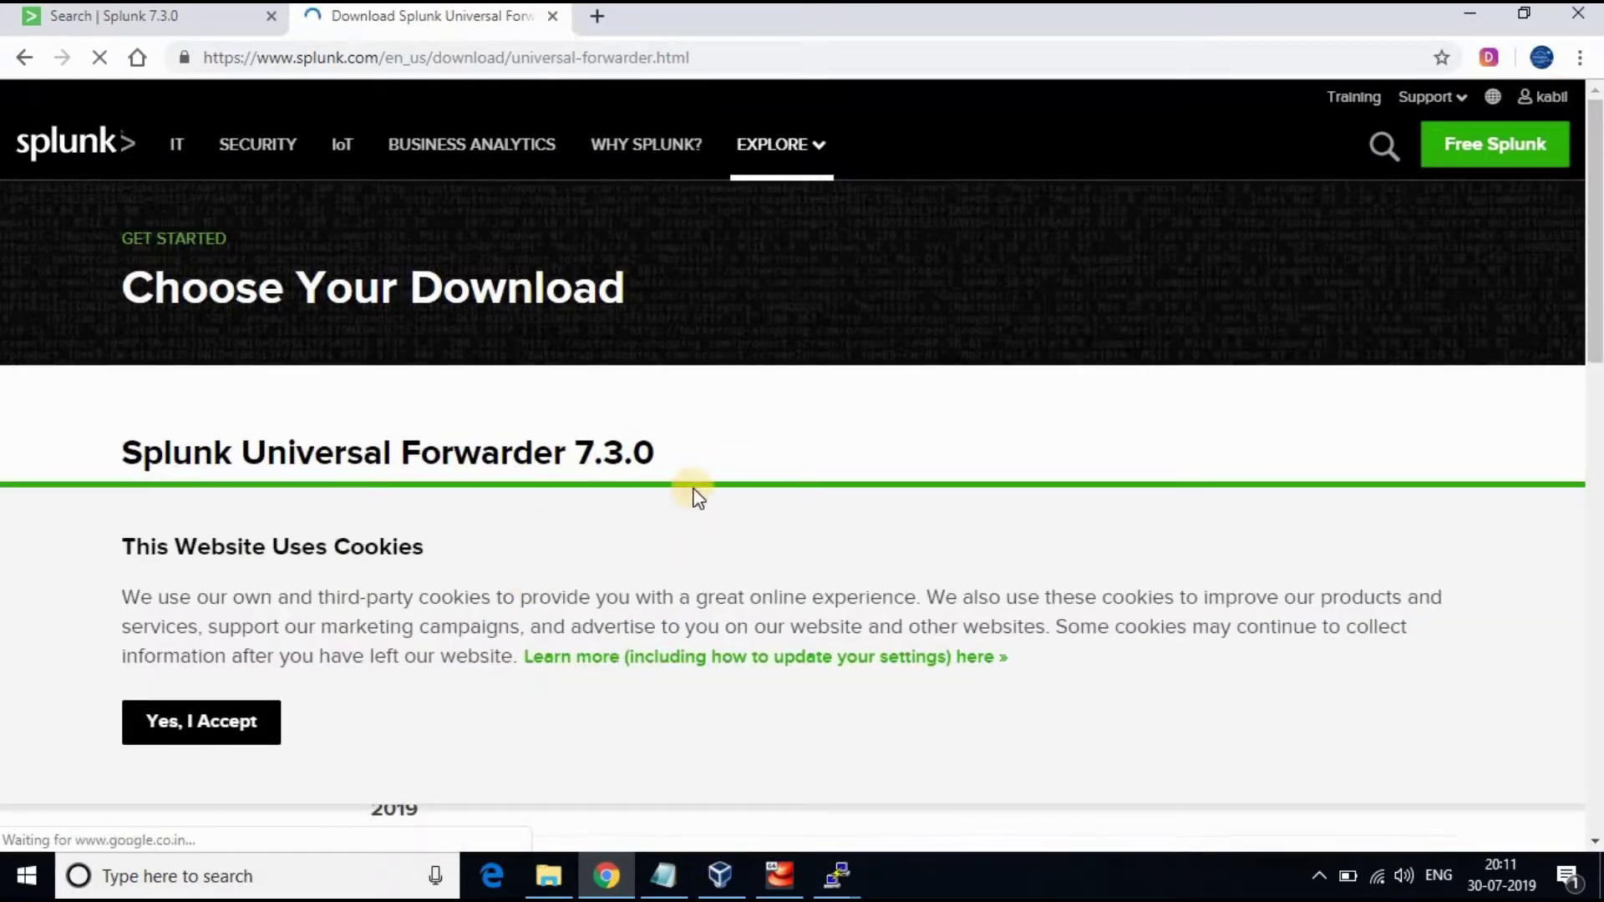
scroll(691, 494, down, 5)
click(396, 334)
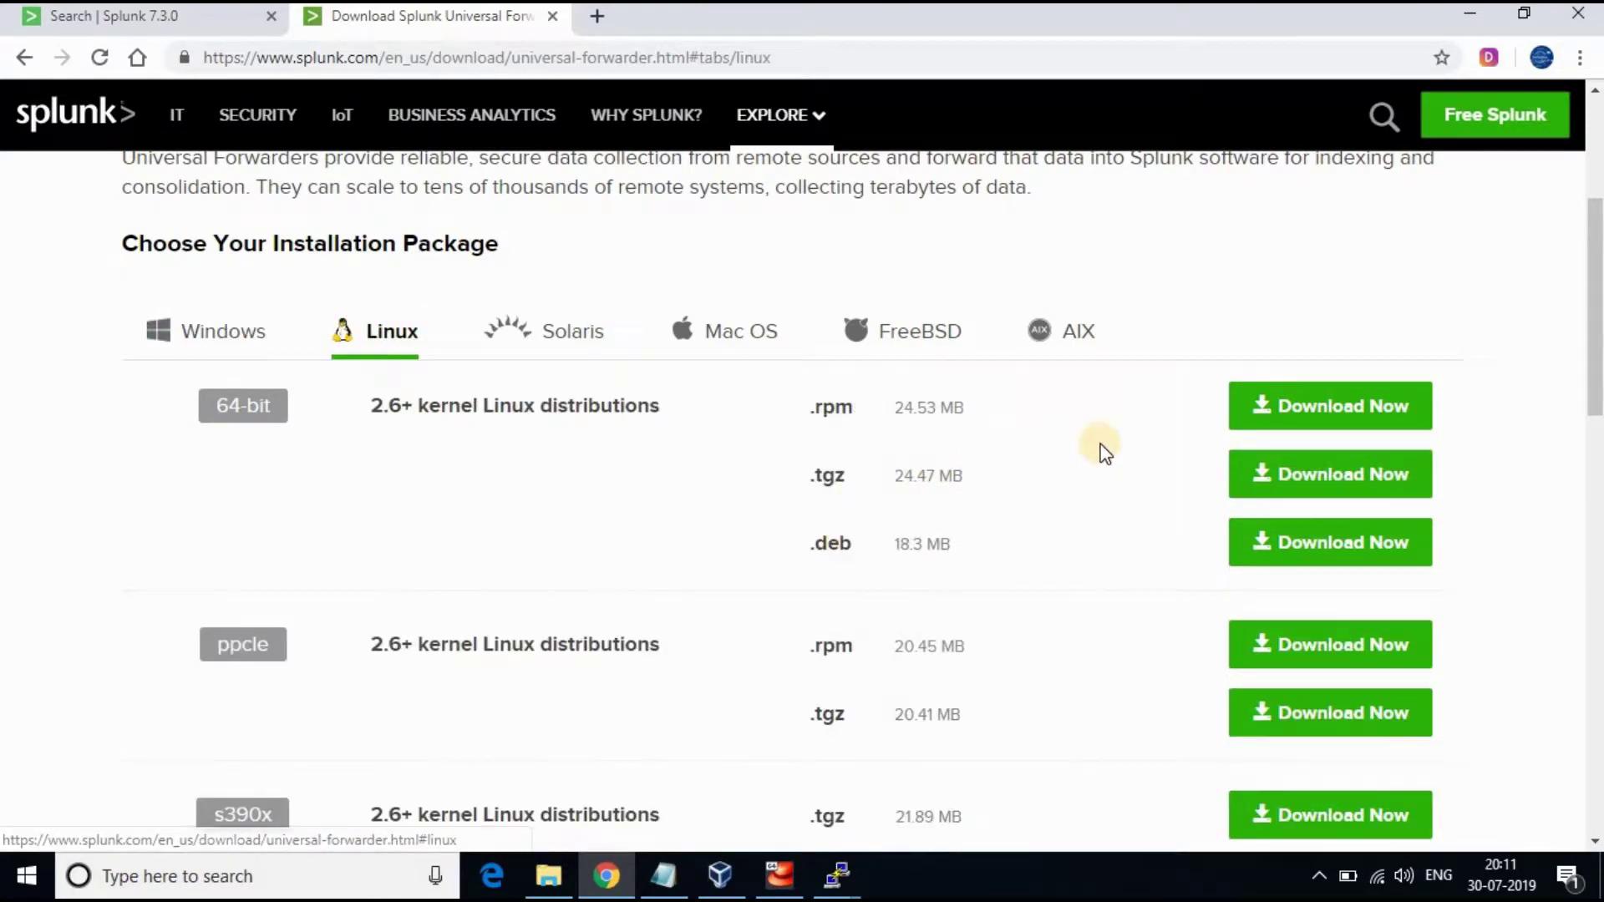
drag(142, 396, 339, 443)
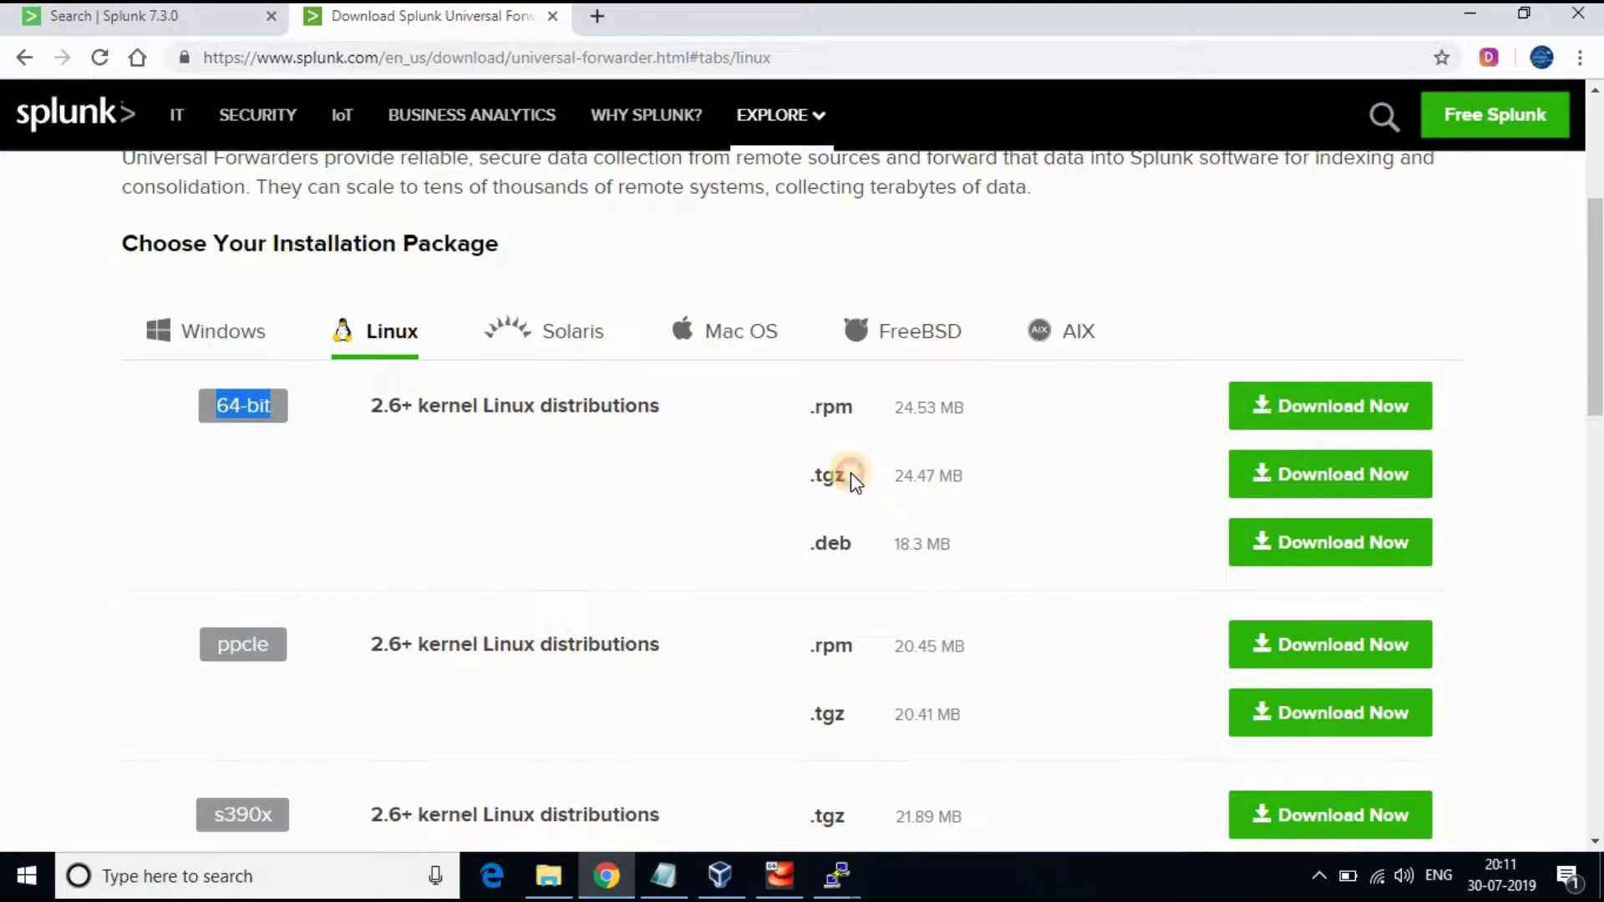
click(823, 474)
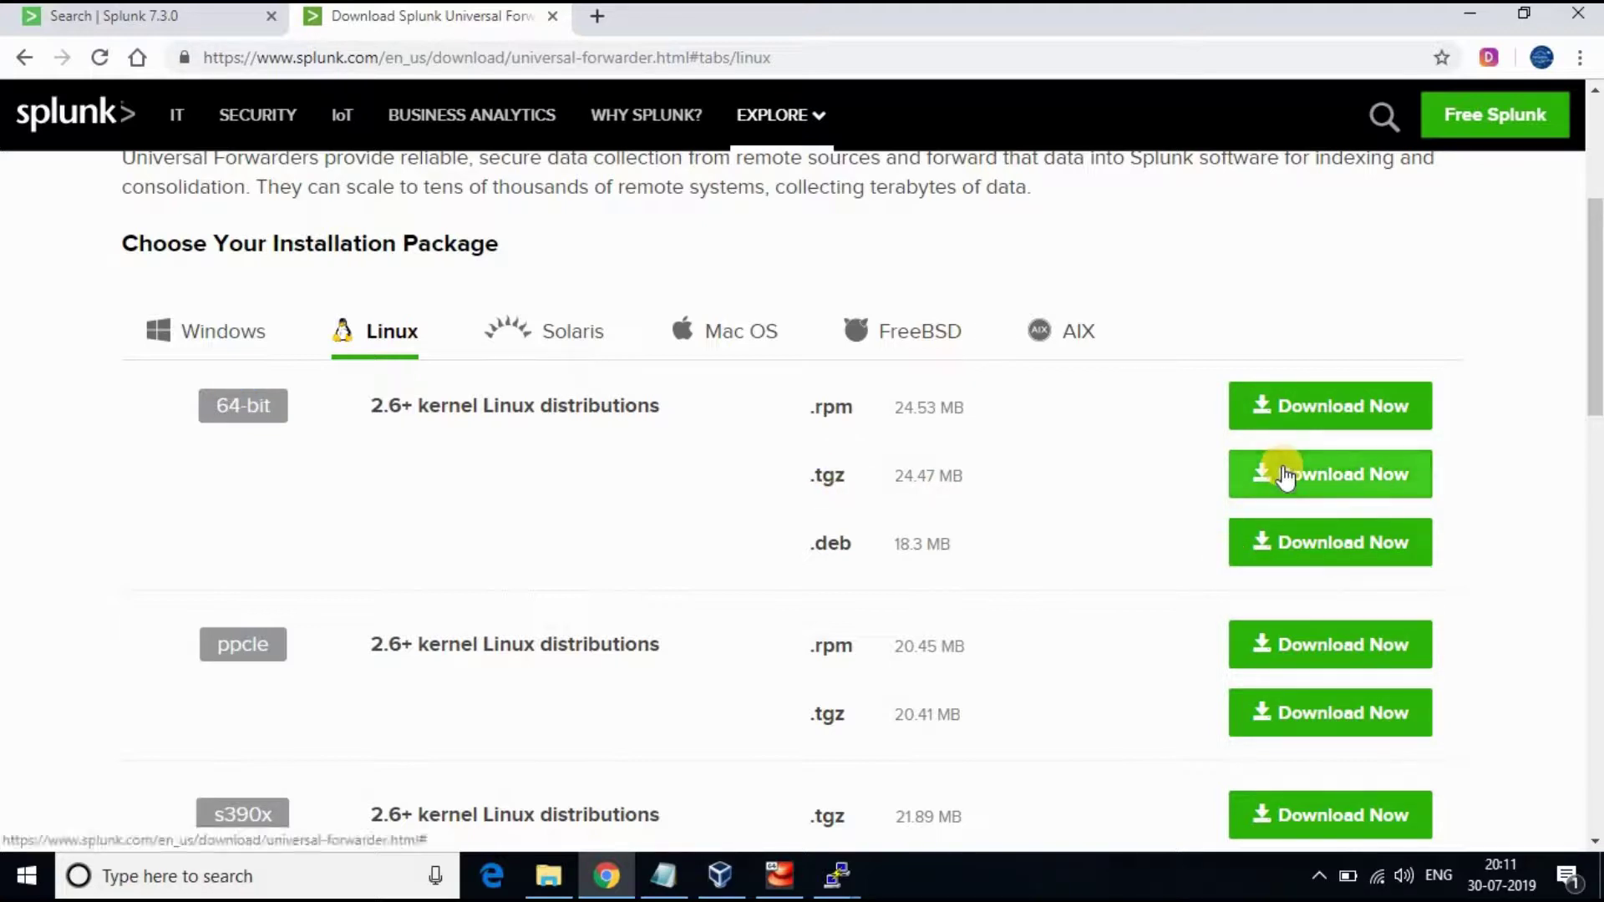
Start the 64-bit Linux .tgz download, then cancel it in the browser
click(961, 502)
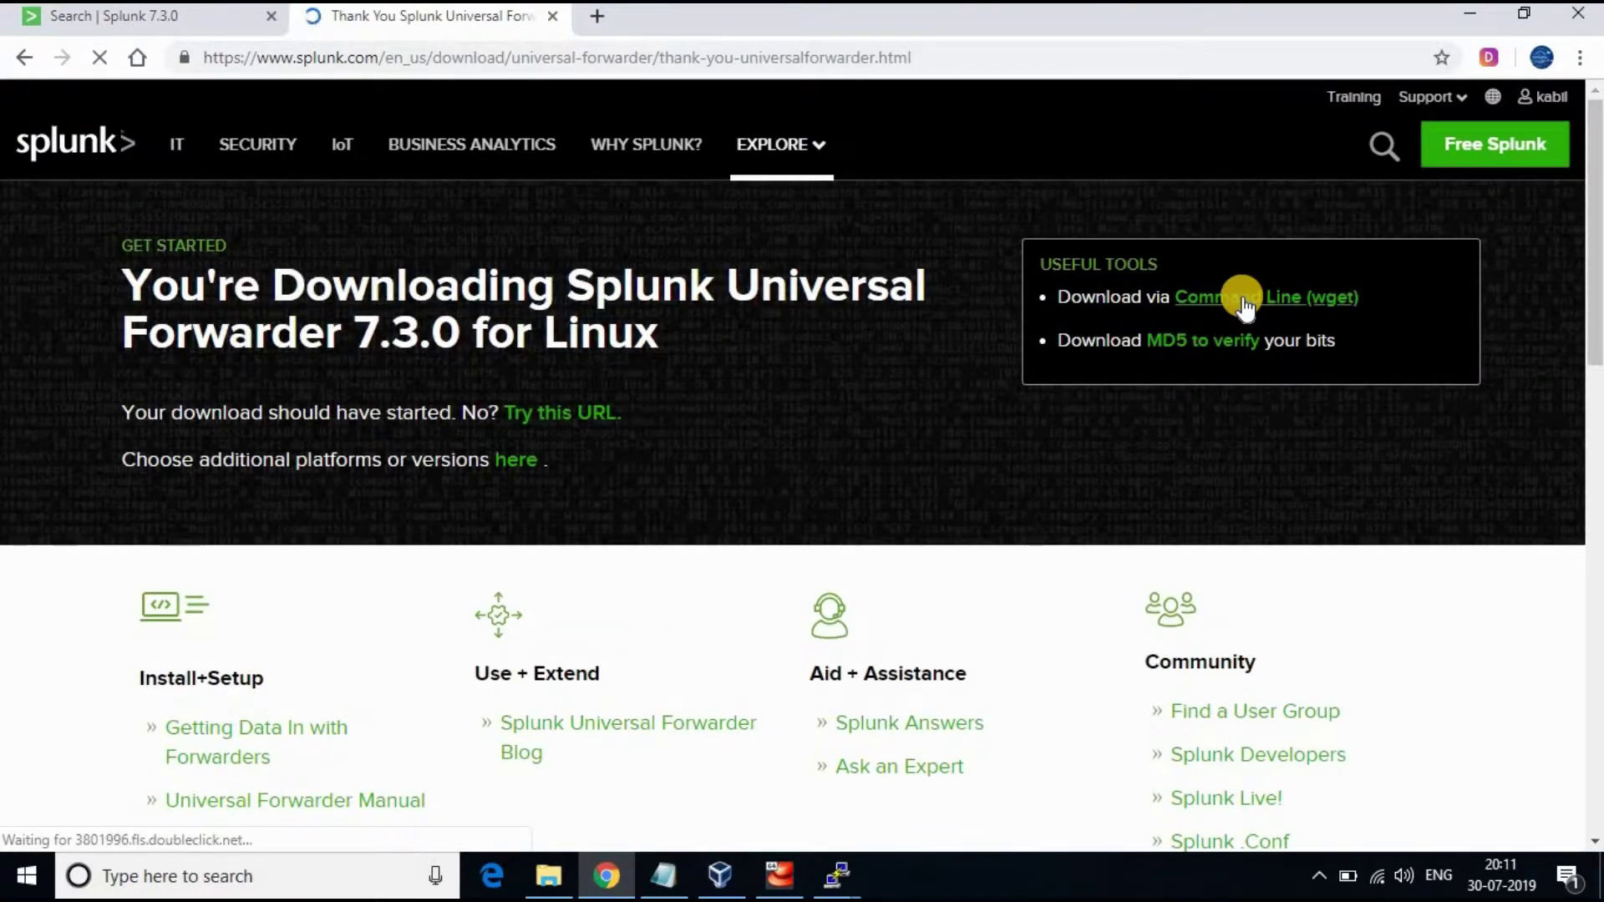
click(1243, 300)
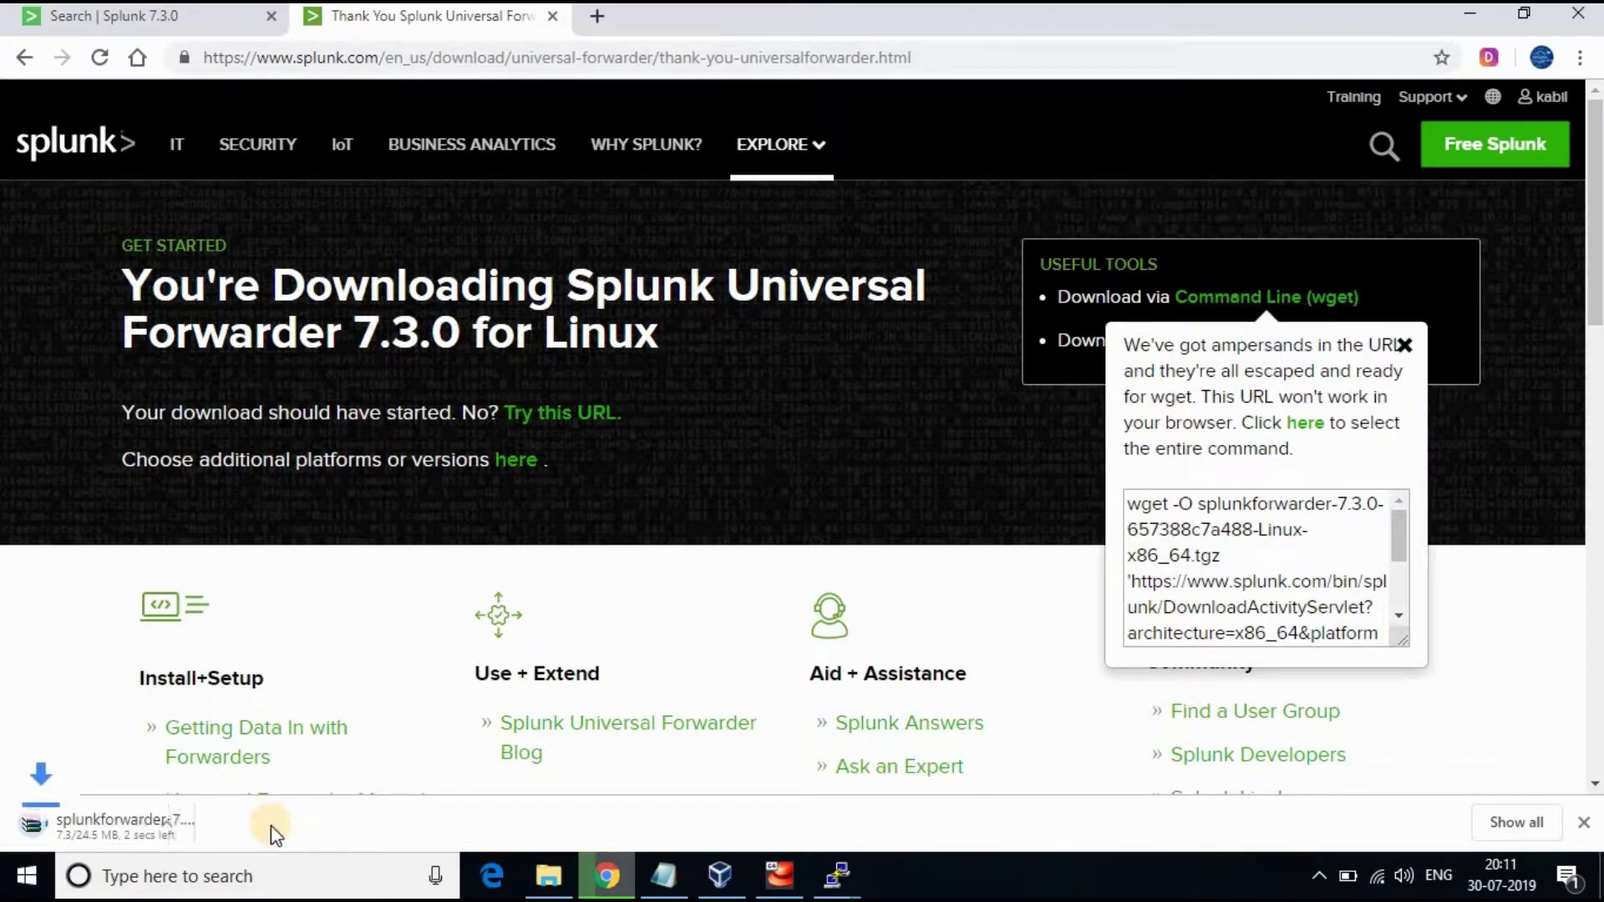
click(242, 823)
click(276, 785)
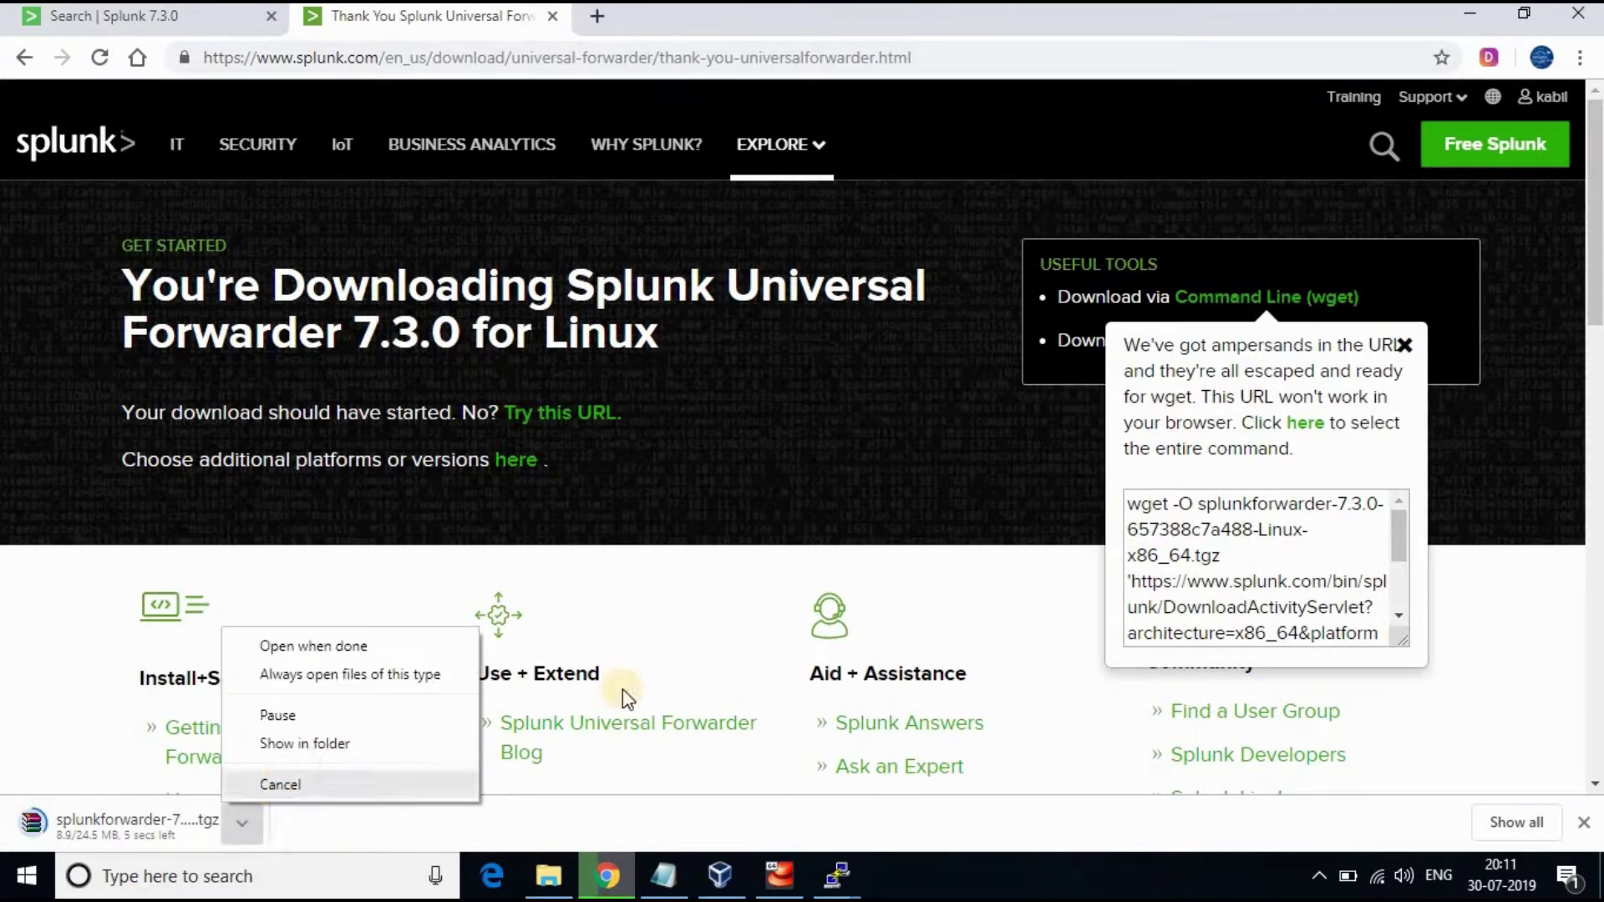
Copy the Universal Forwarder 7.3.0 wget command and return to the centos2 terminal
click(1210, 528)
key(ctrl+a)
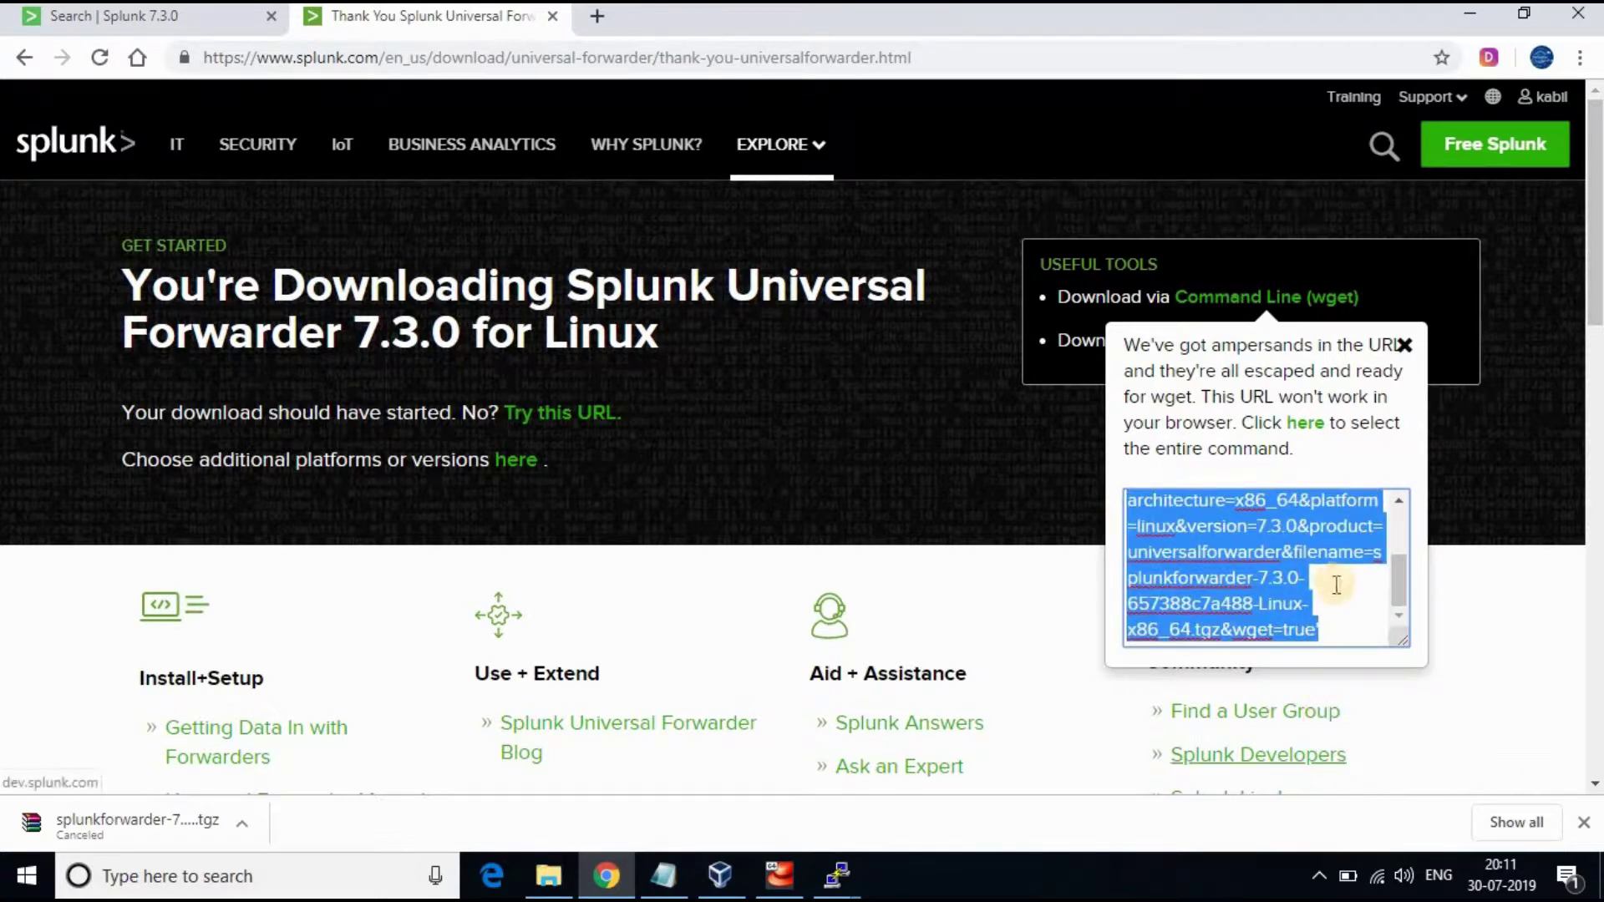
click(1321, 577)
scroll(1322, 522, down, 3)
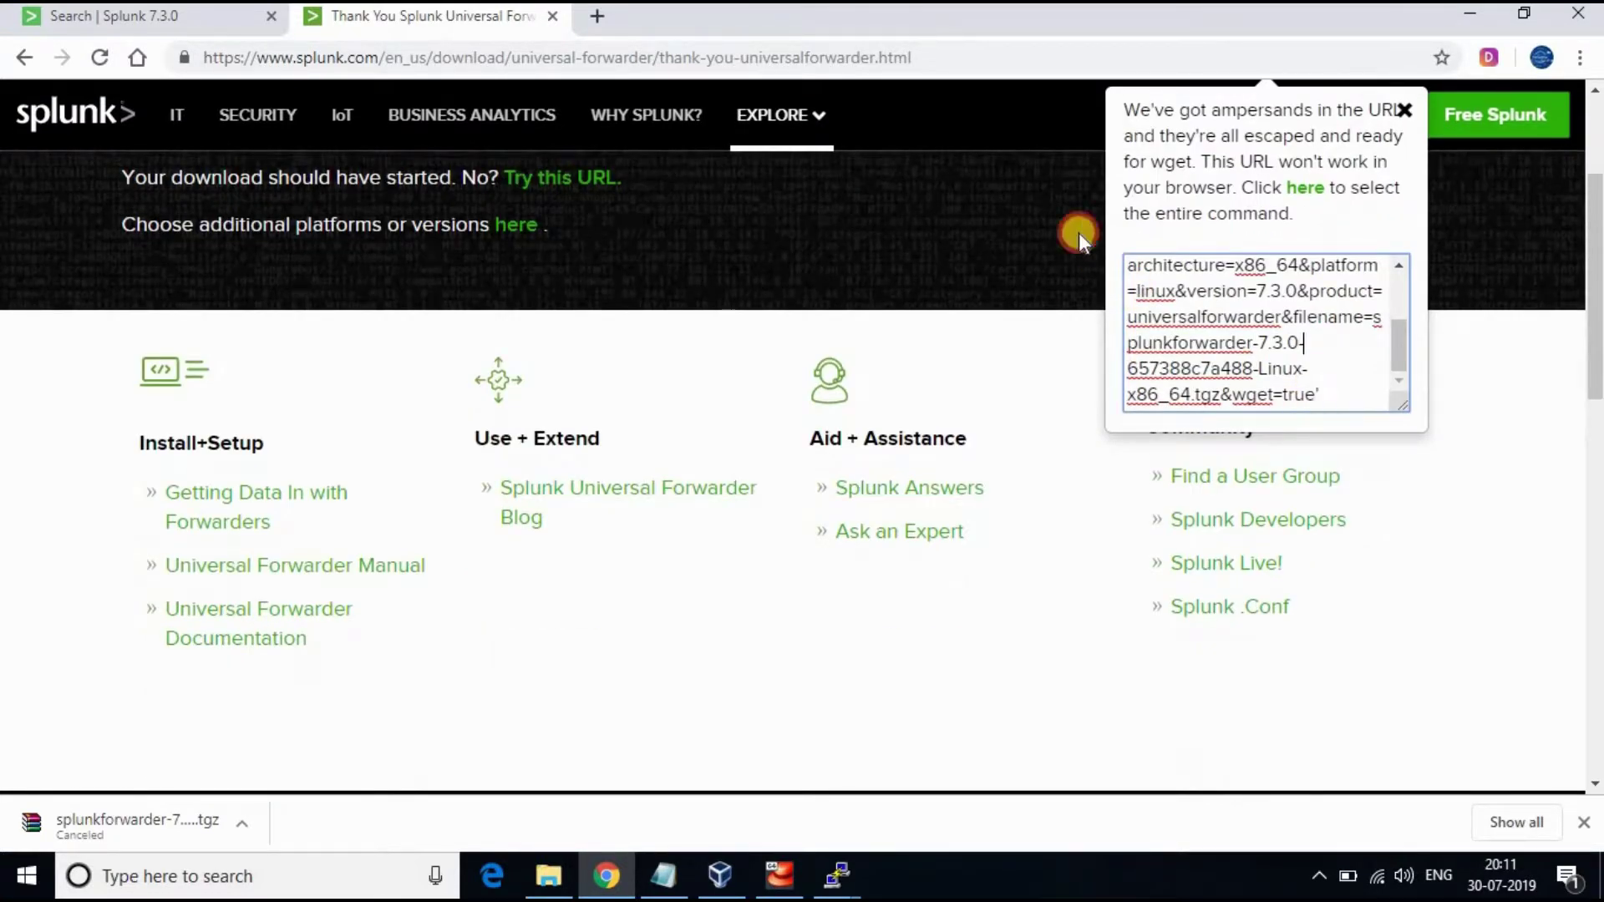
click(1305, 188)
right_click(1225, 309)
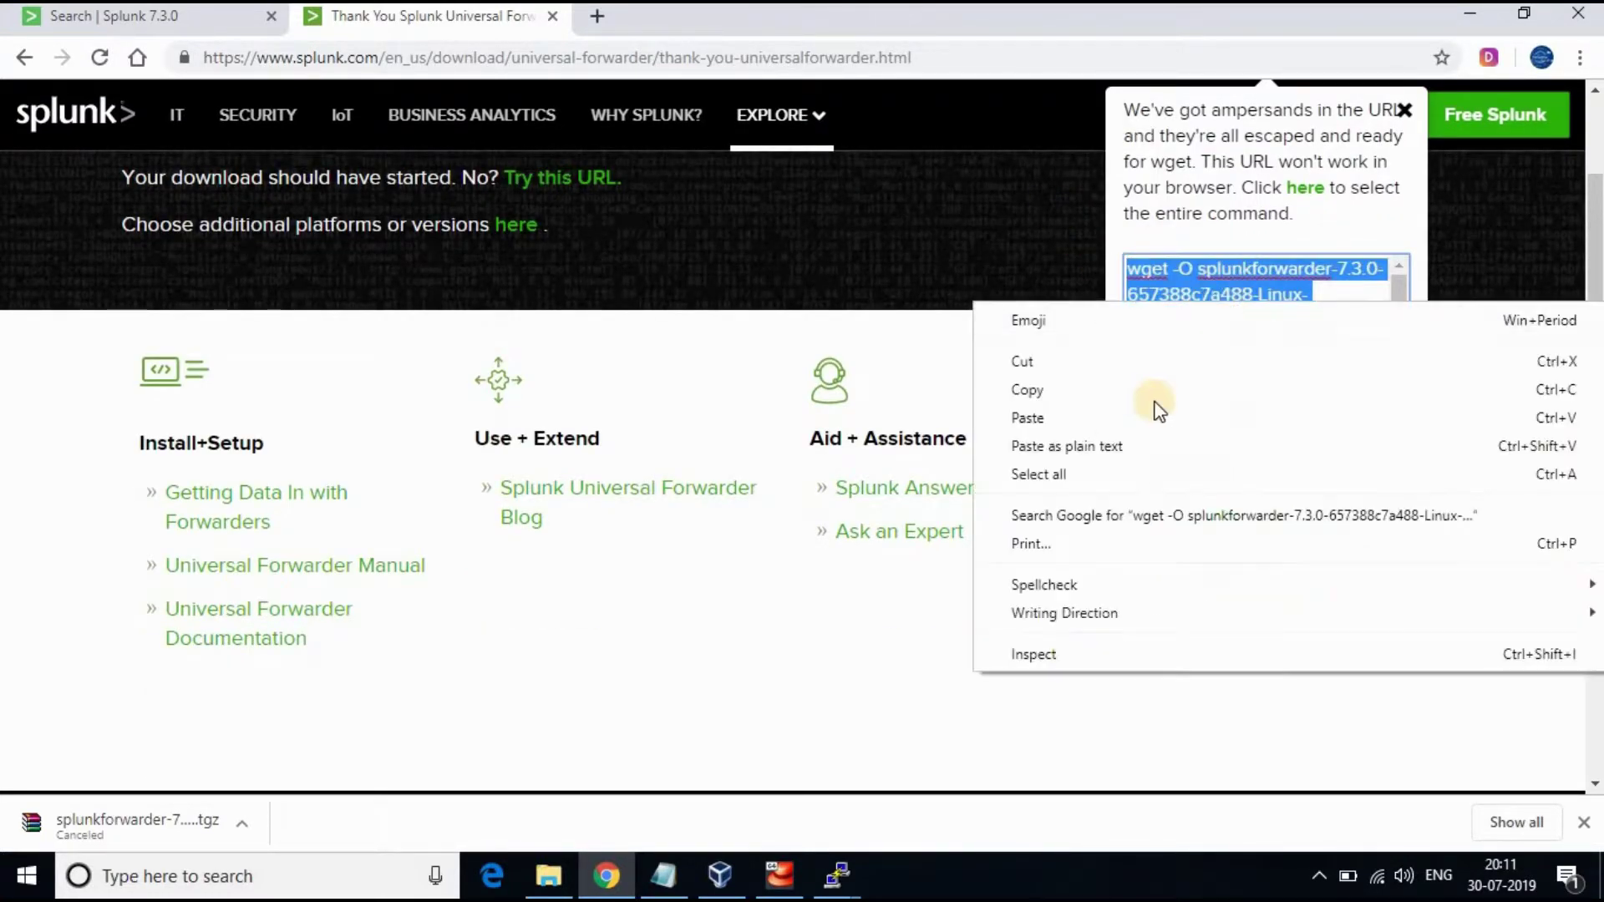
click(1126, 355)
click(770, 875)
mouse_move(837, 875)
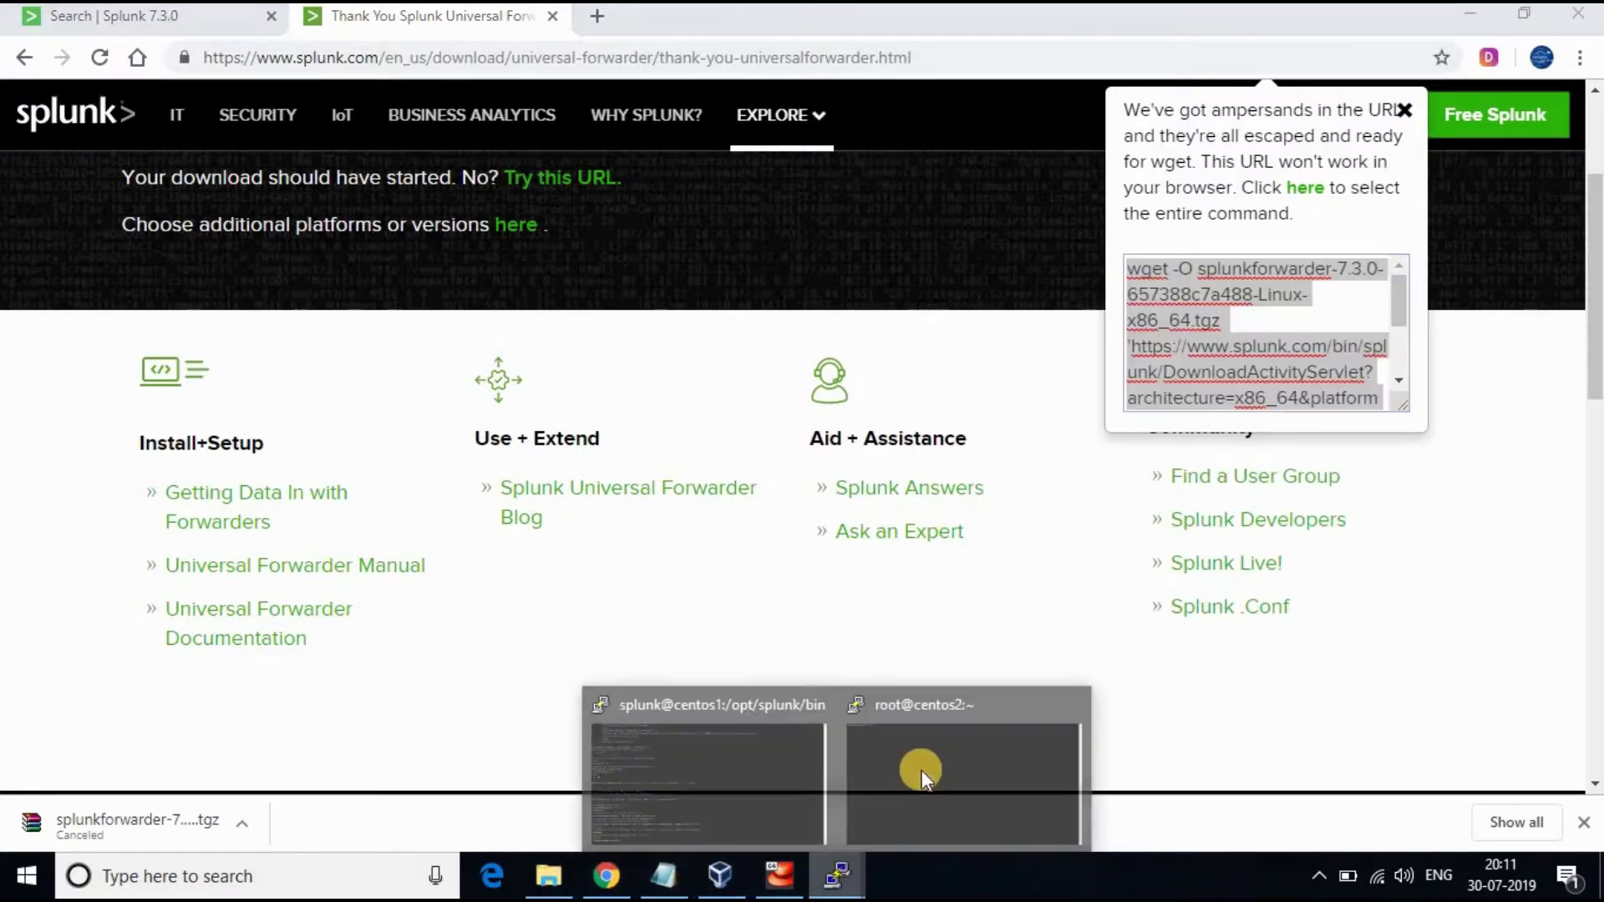
click(920, 766)
Run the pasted wget command to download splunkforwarder-7.3.0-657388c7a488-Linux-x86_64.tgz and close the Splunk thank-you page
right_click(433, 54)
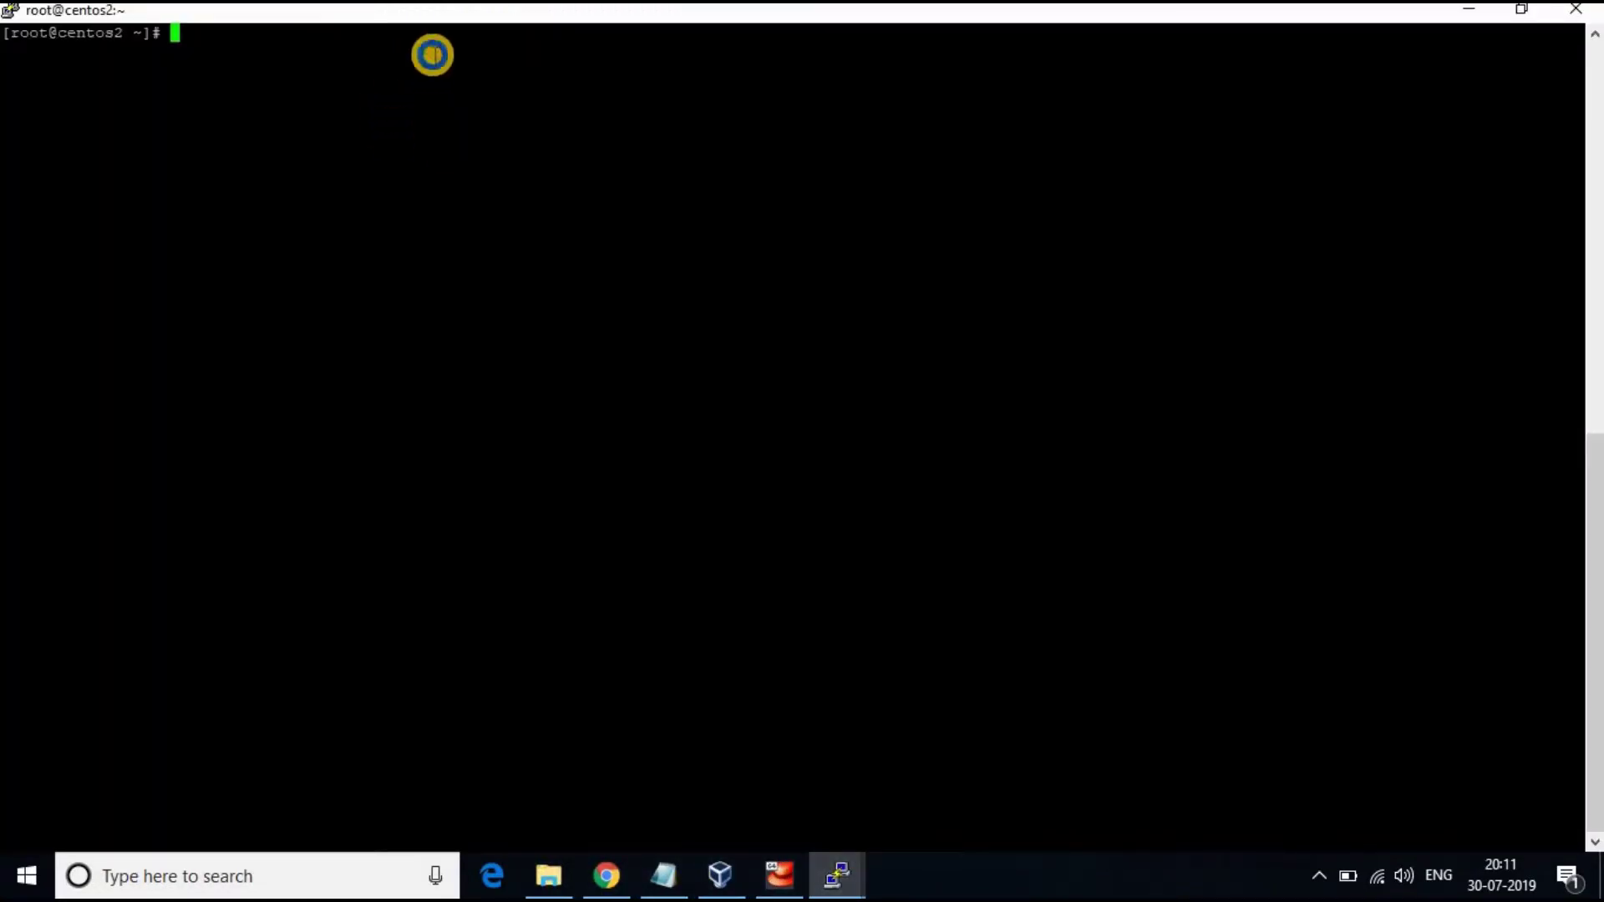
key(Return)
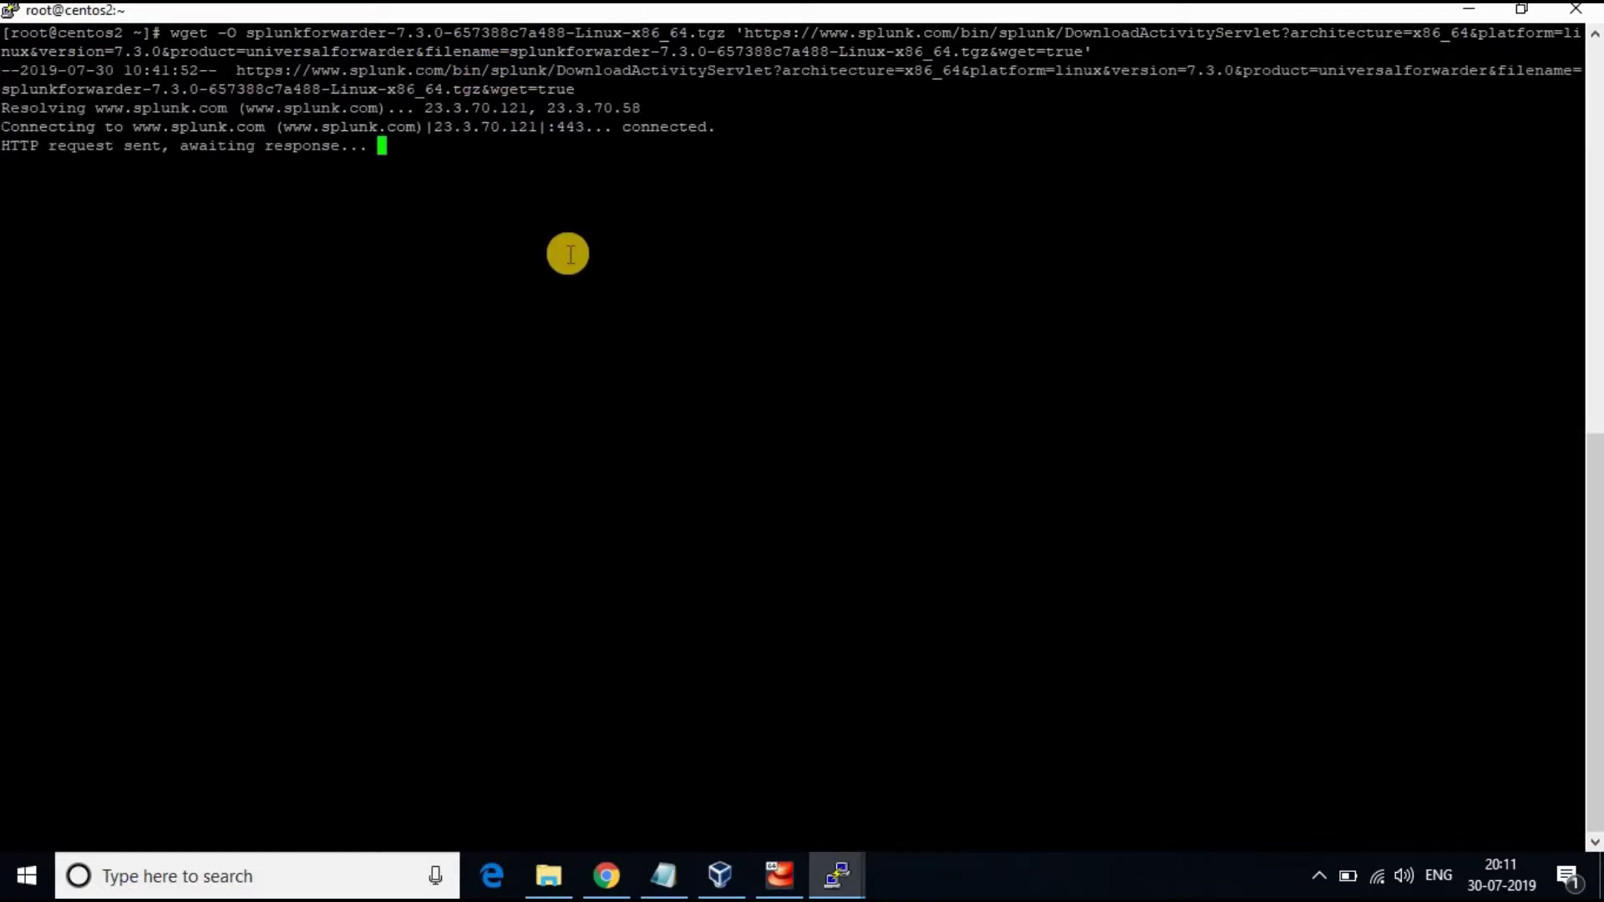
click(614, 873)
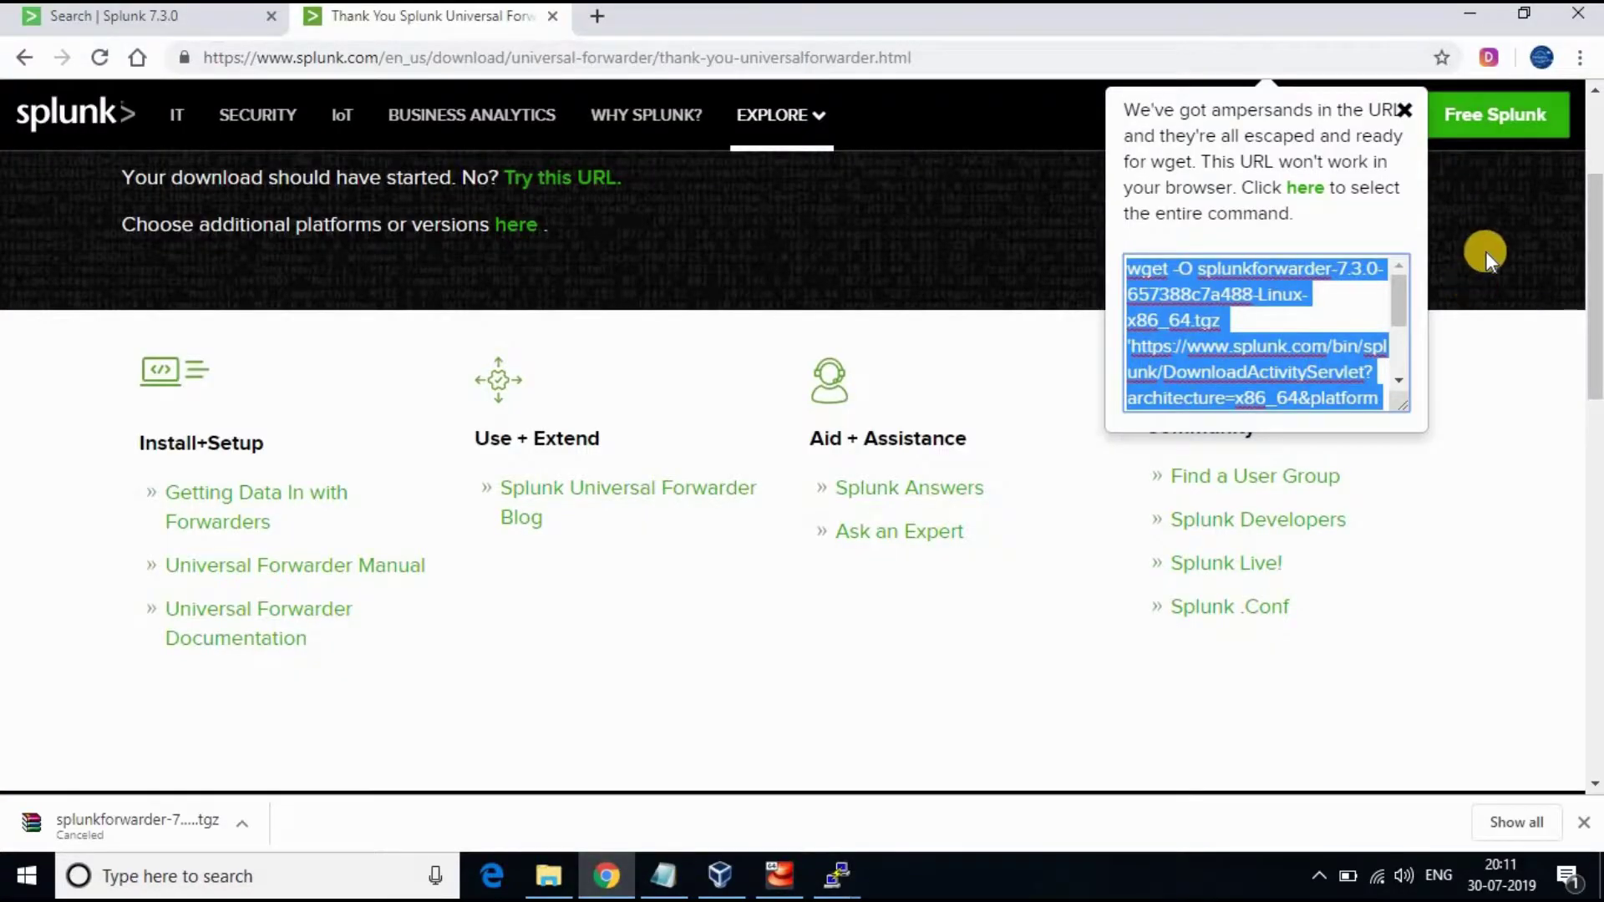
click(1404, 110)
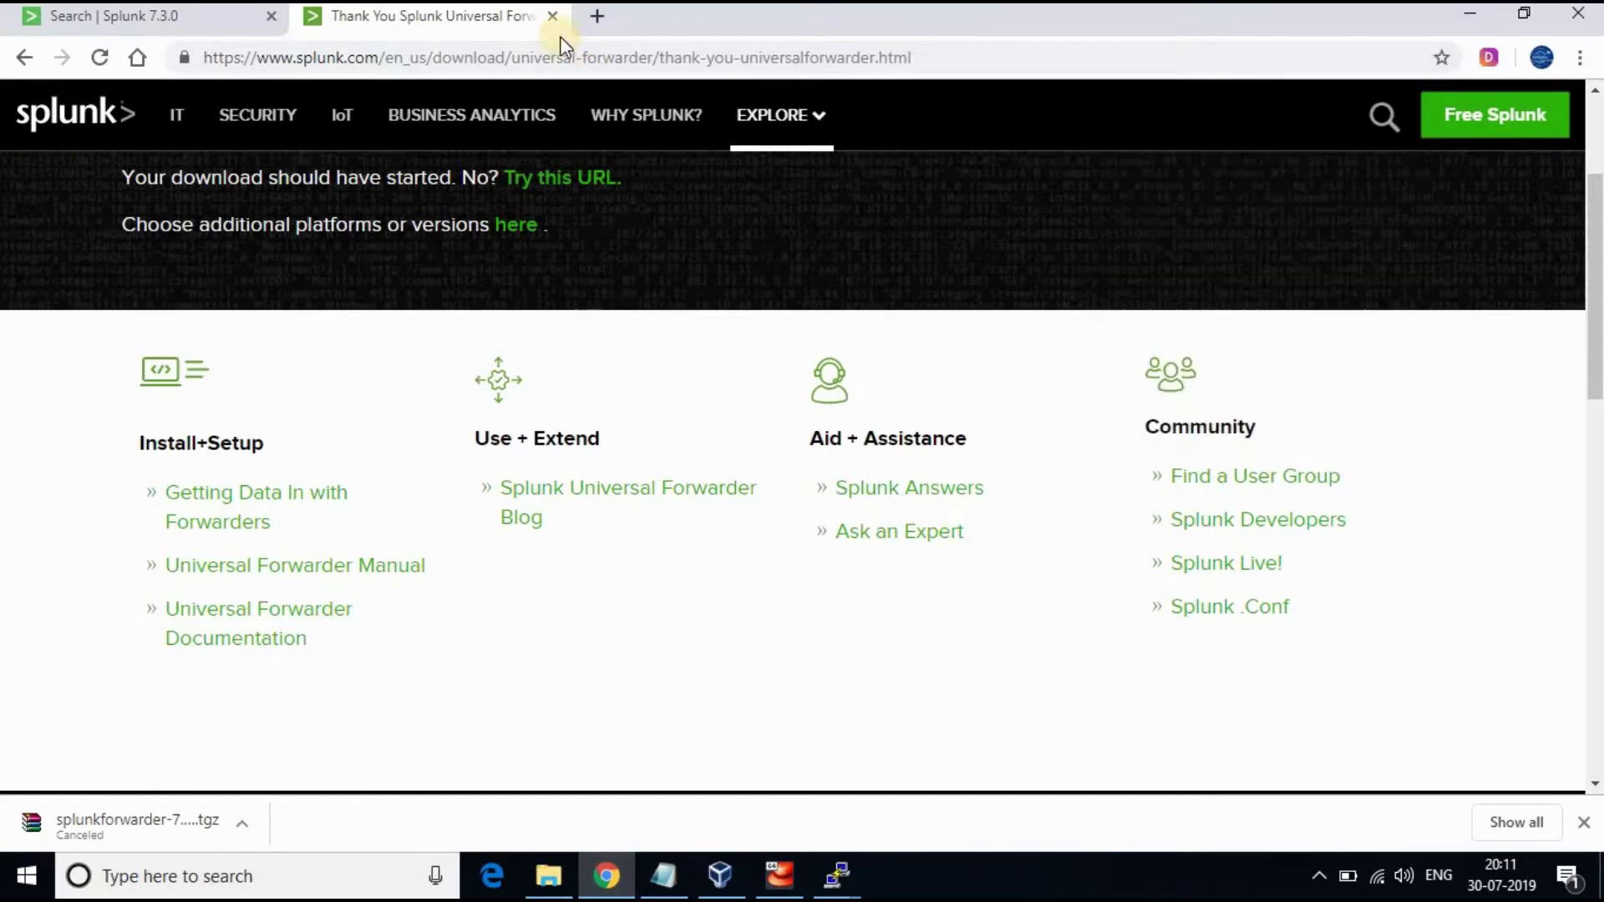
click(553, 18)
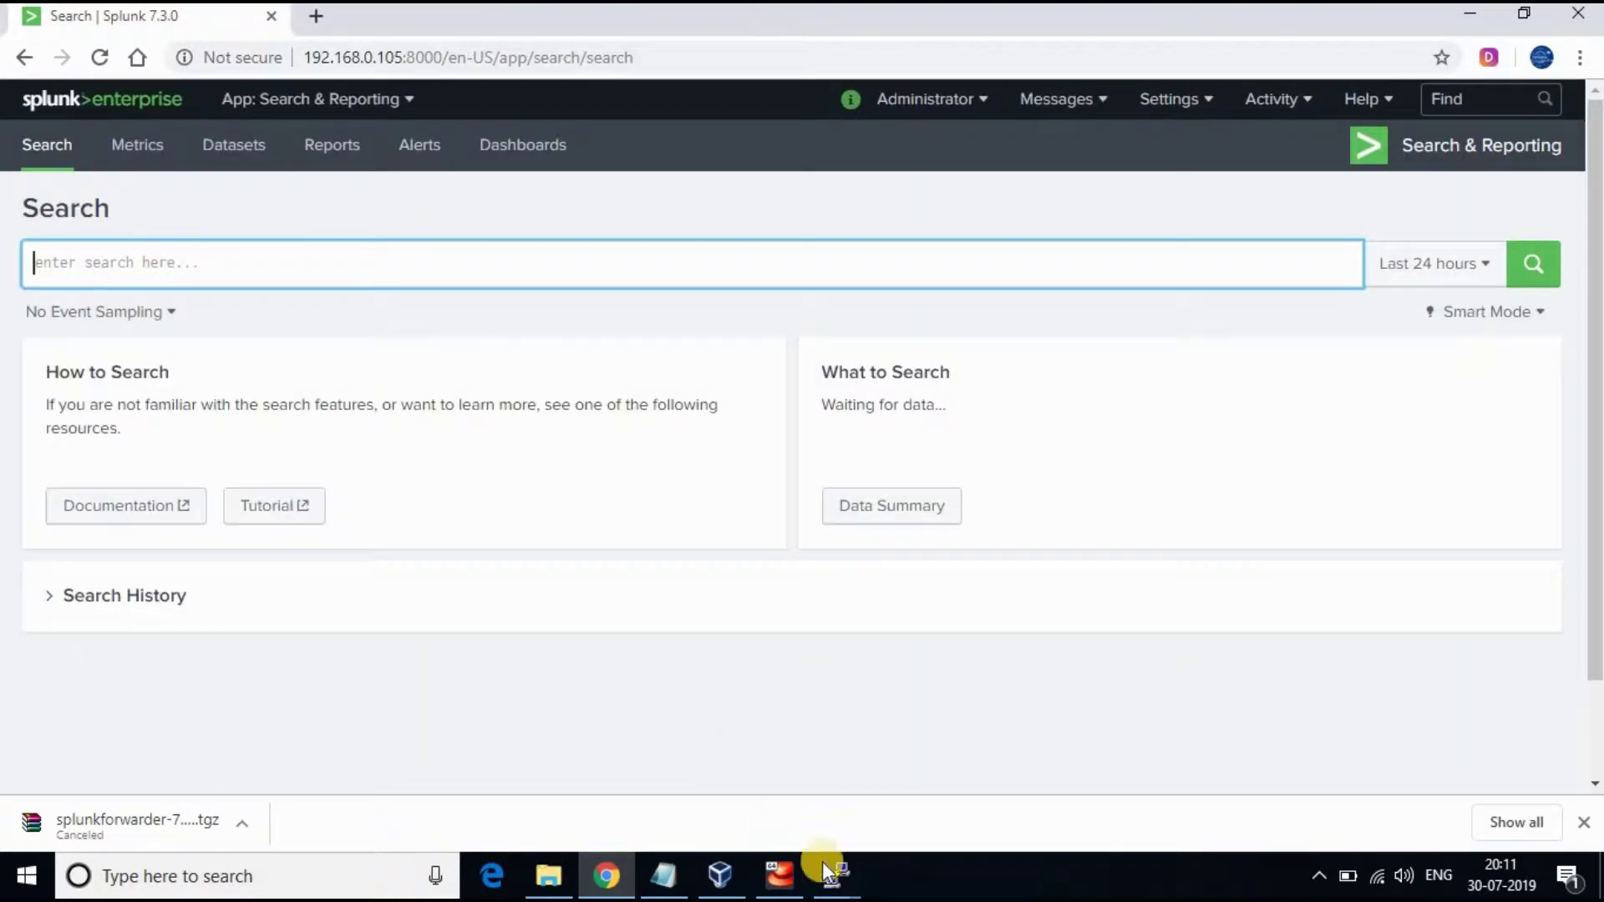
click(837, 874)
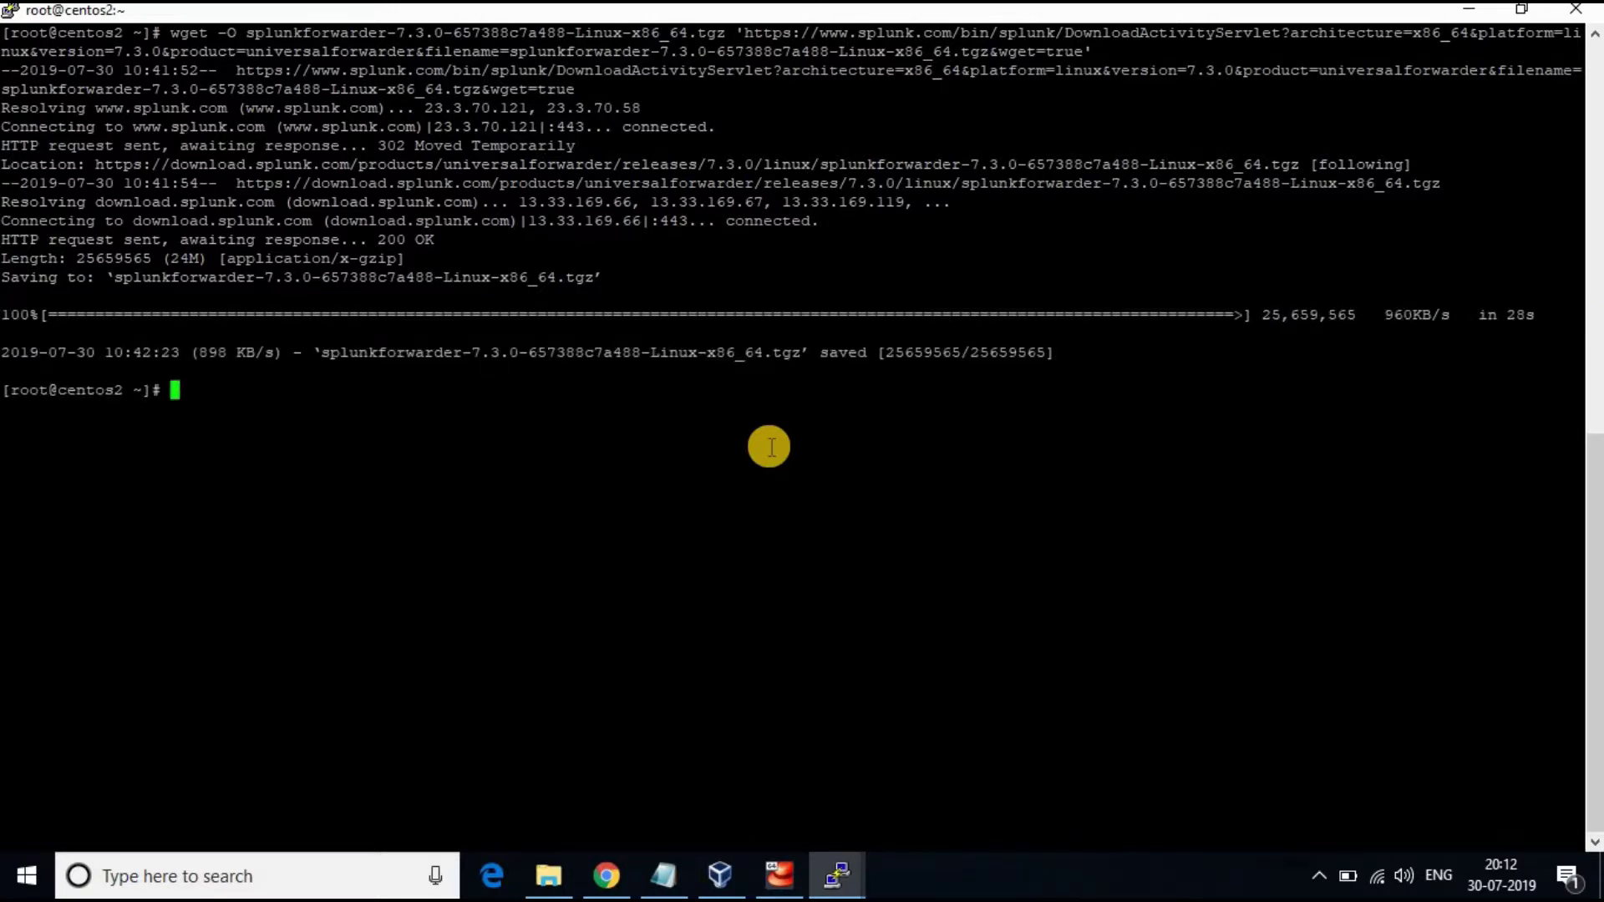
Extract the forwarder .tgz archive into /opt with tar xvzf -C /opt
text(clear)
key(Return)
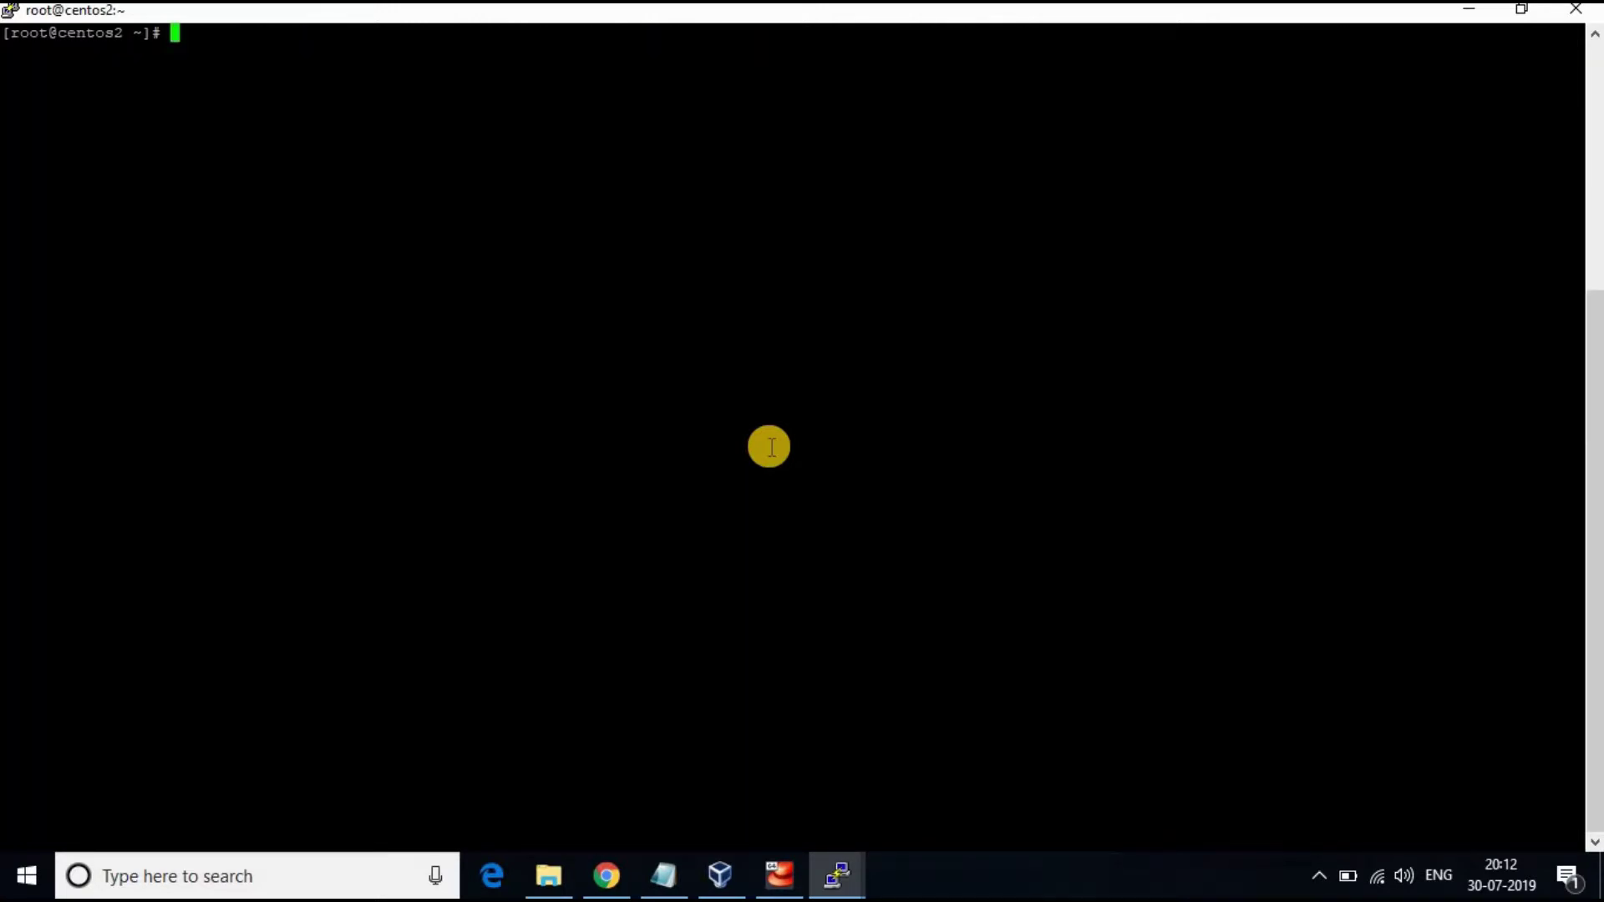
text(ls)
key(Return)
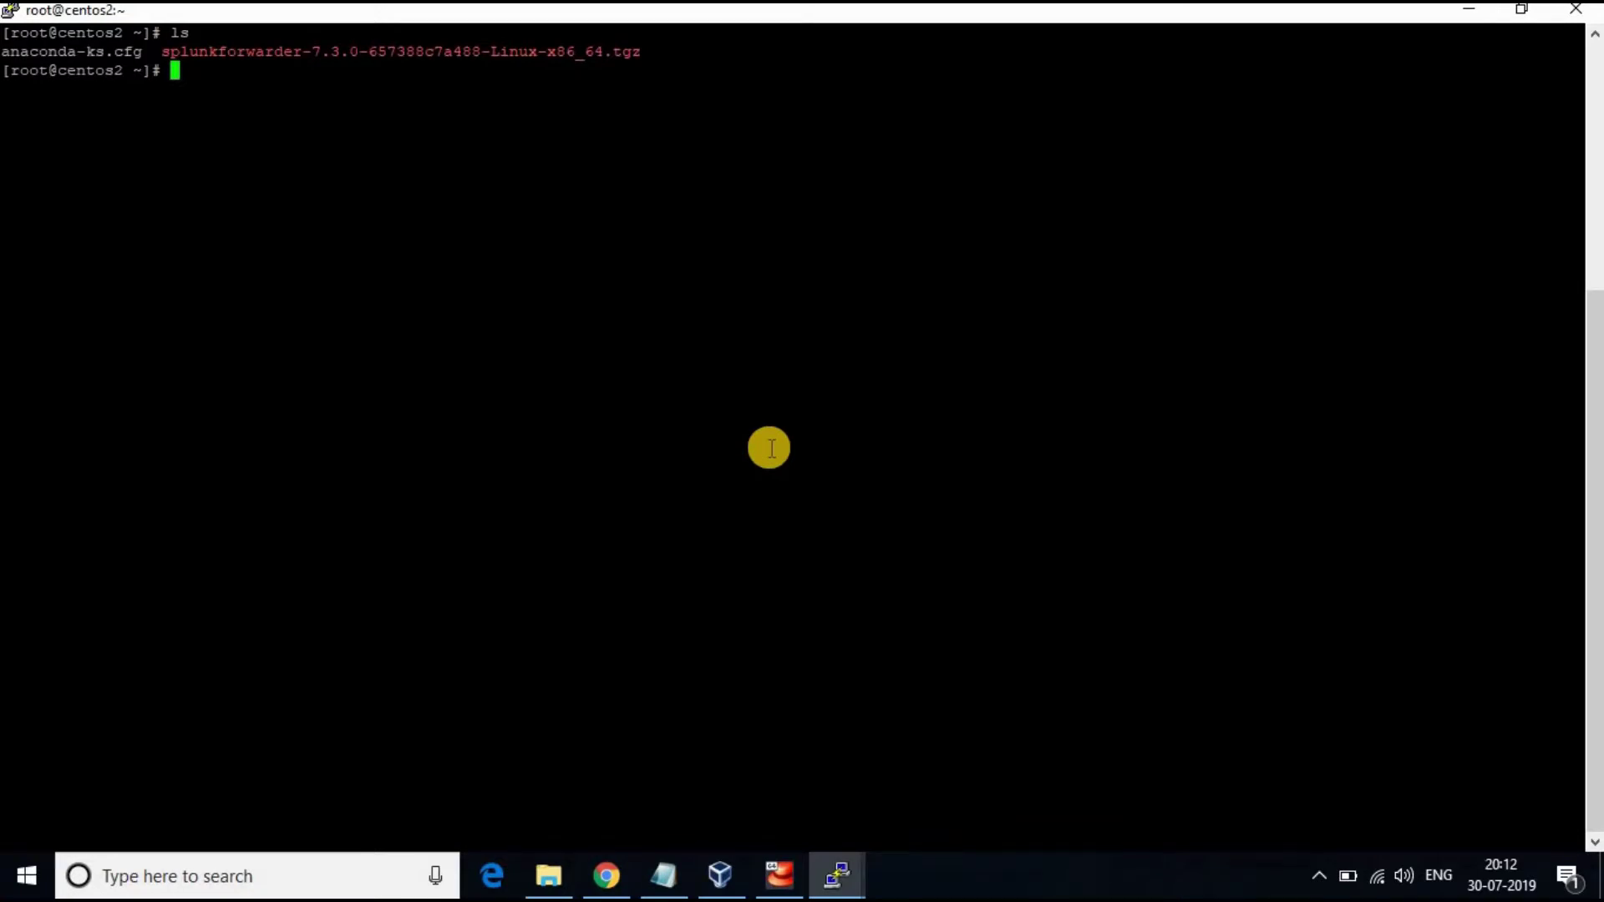
click(402, 103)
text(tar xvzf)
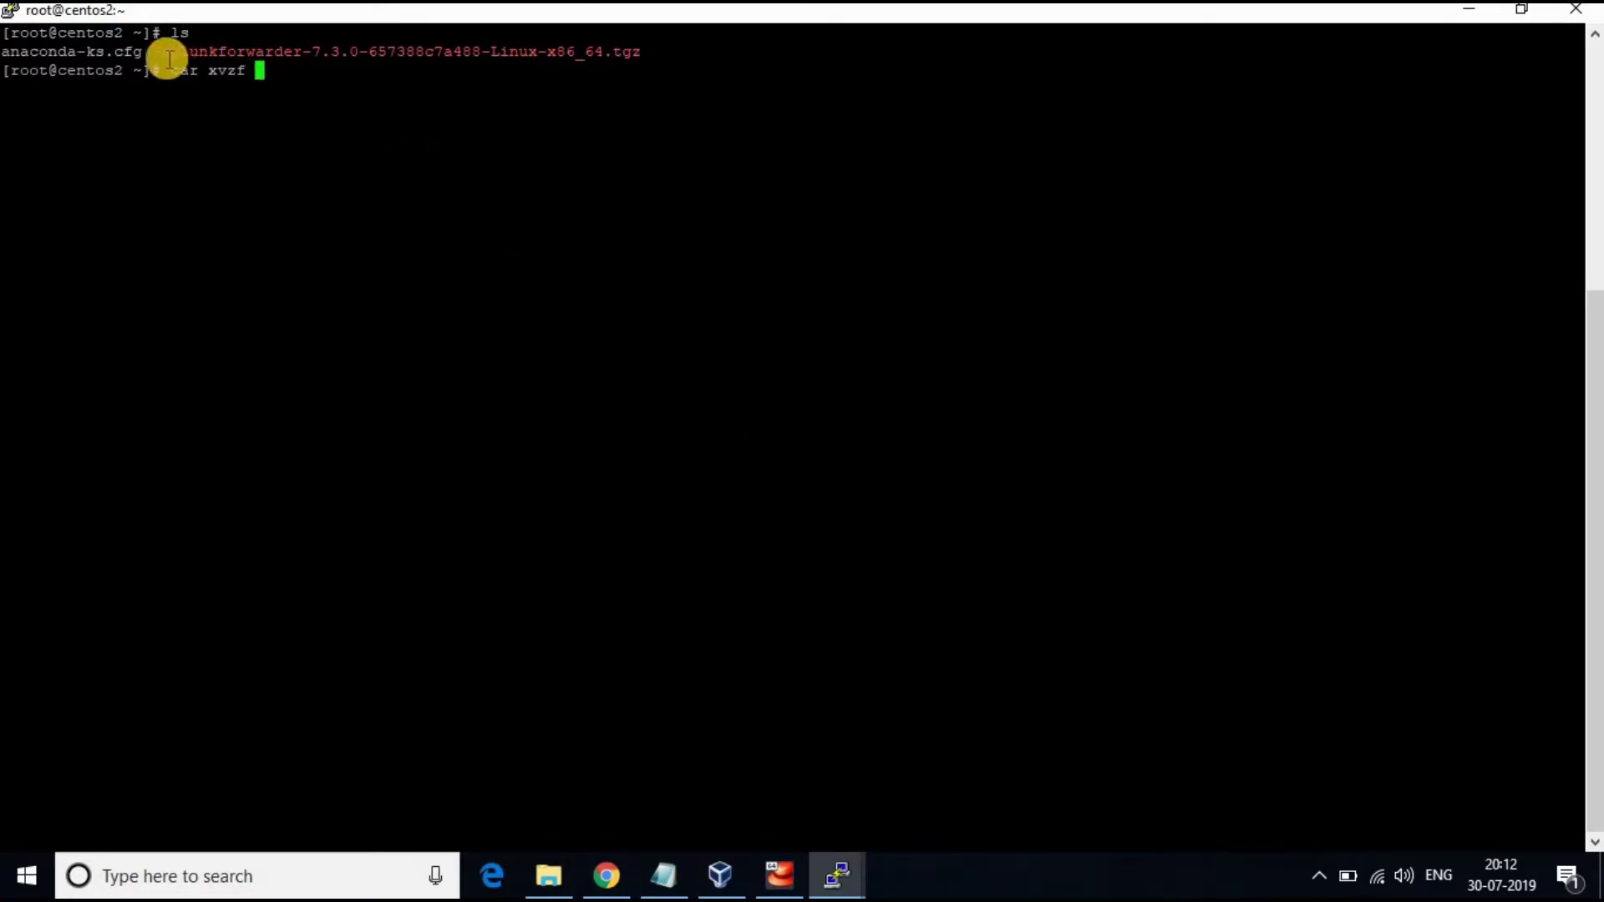
drag(167, 57, 639, 54)
right_click(718, 194)
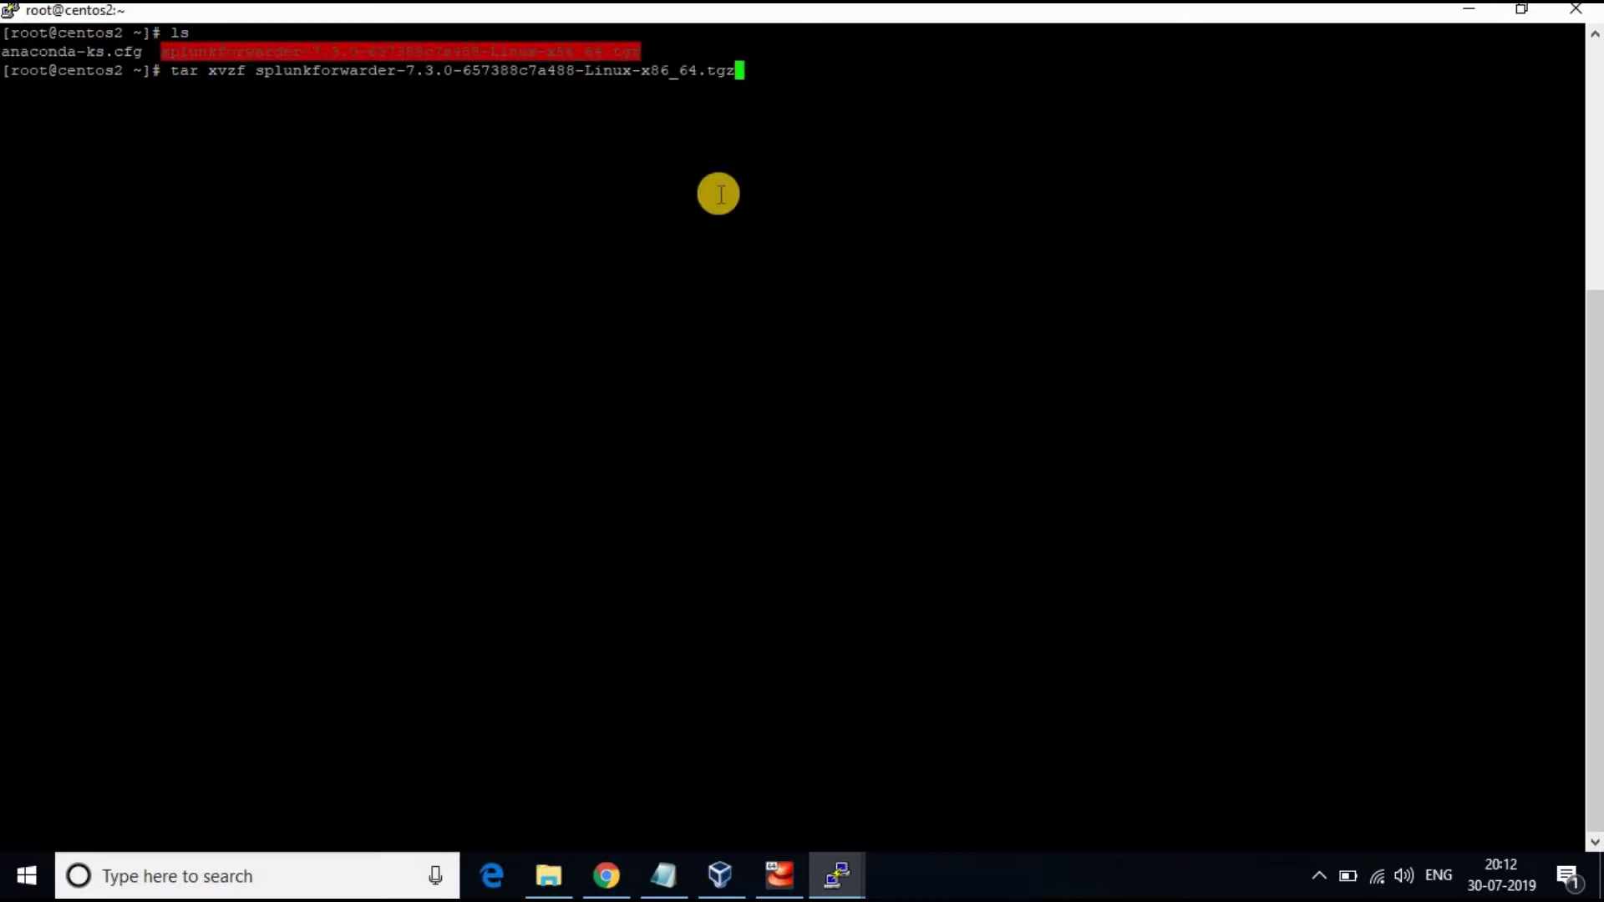
text(-C /opt)
key(Return)
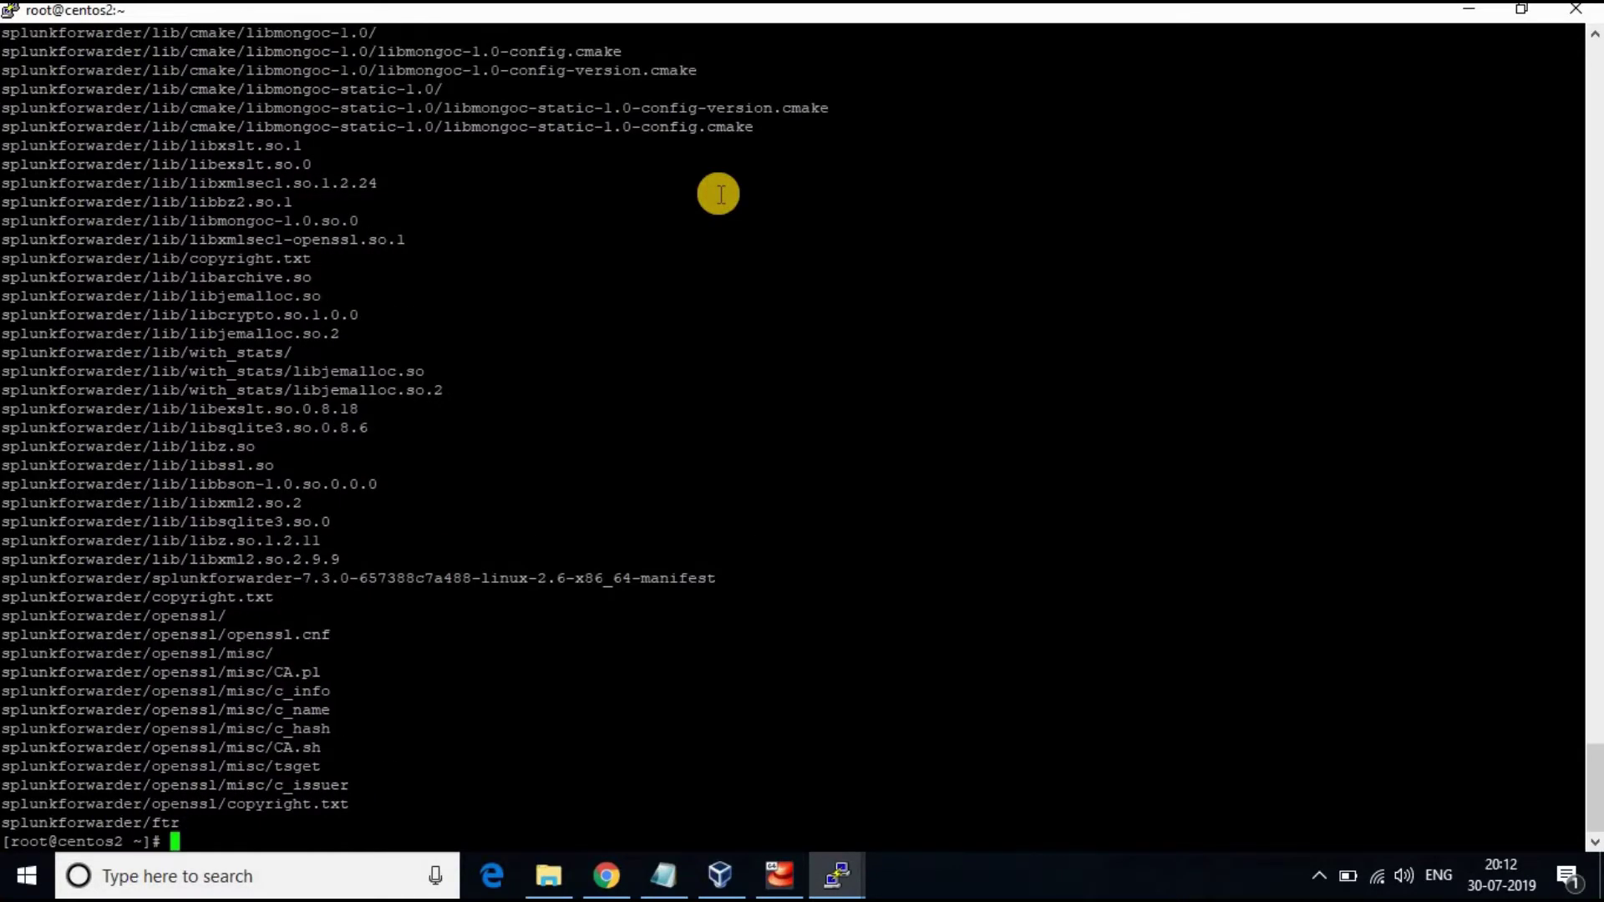
Change into /opt and list it, showing the splunkforwarder folder
text(cd /opt)
key(Return)
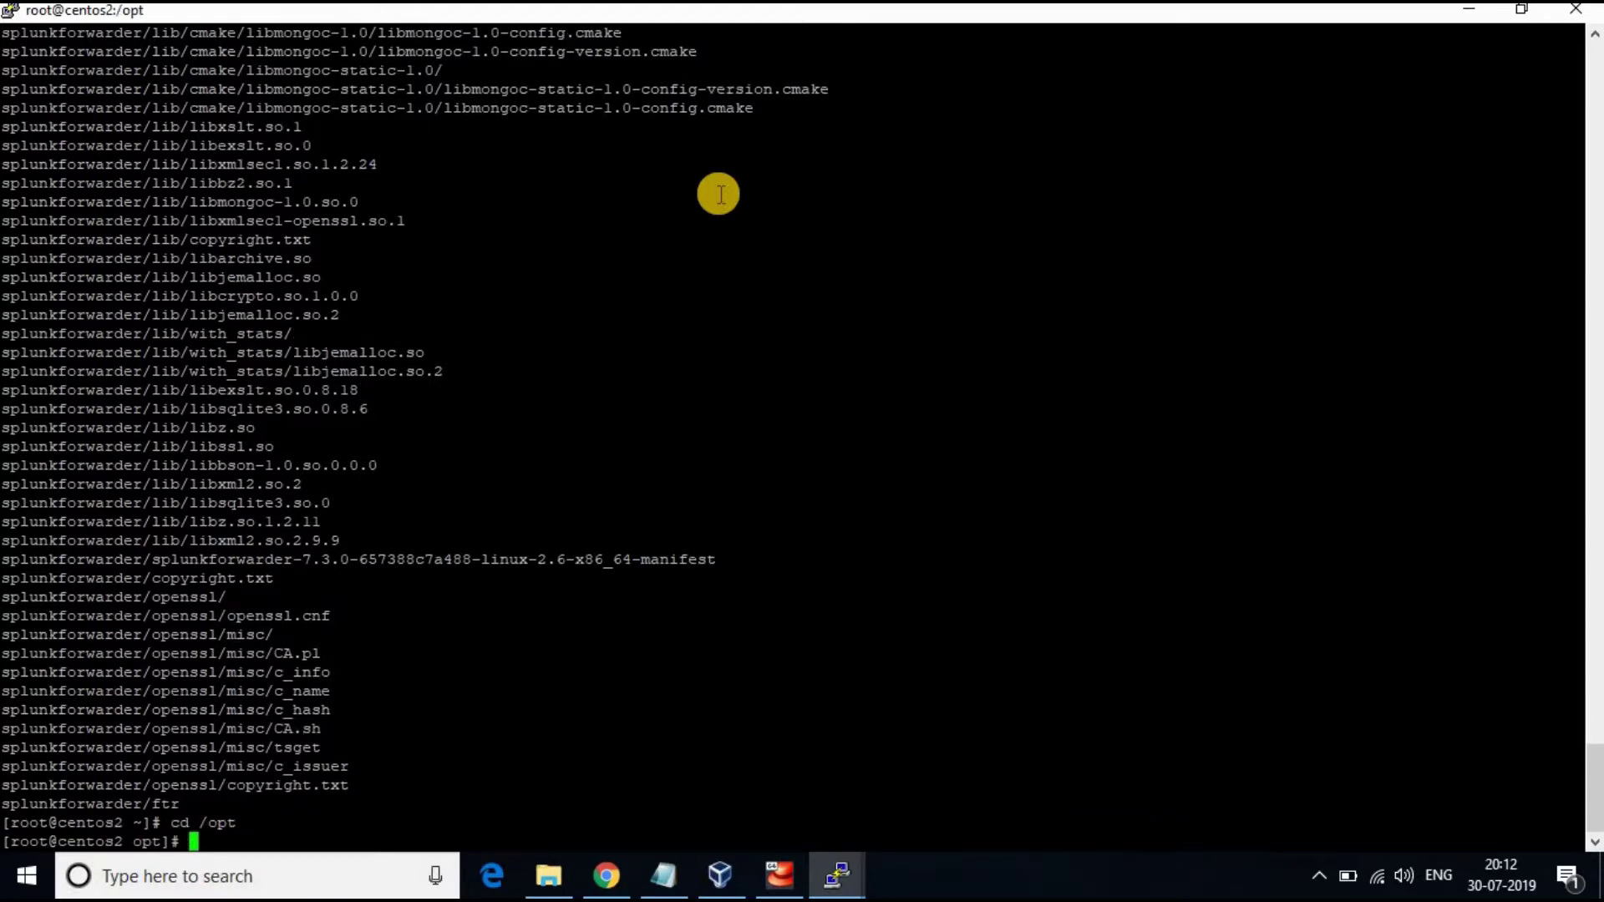
text(ls)
key(Return)
Move into /opt/splunkforwarder/bin and list its programs
text(cd s)
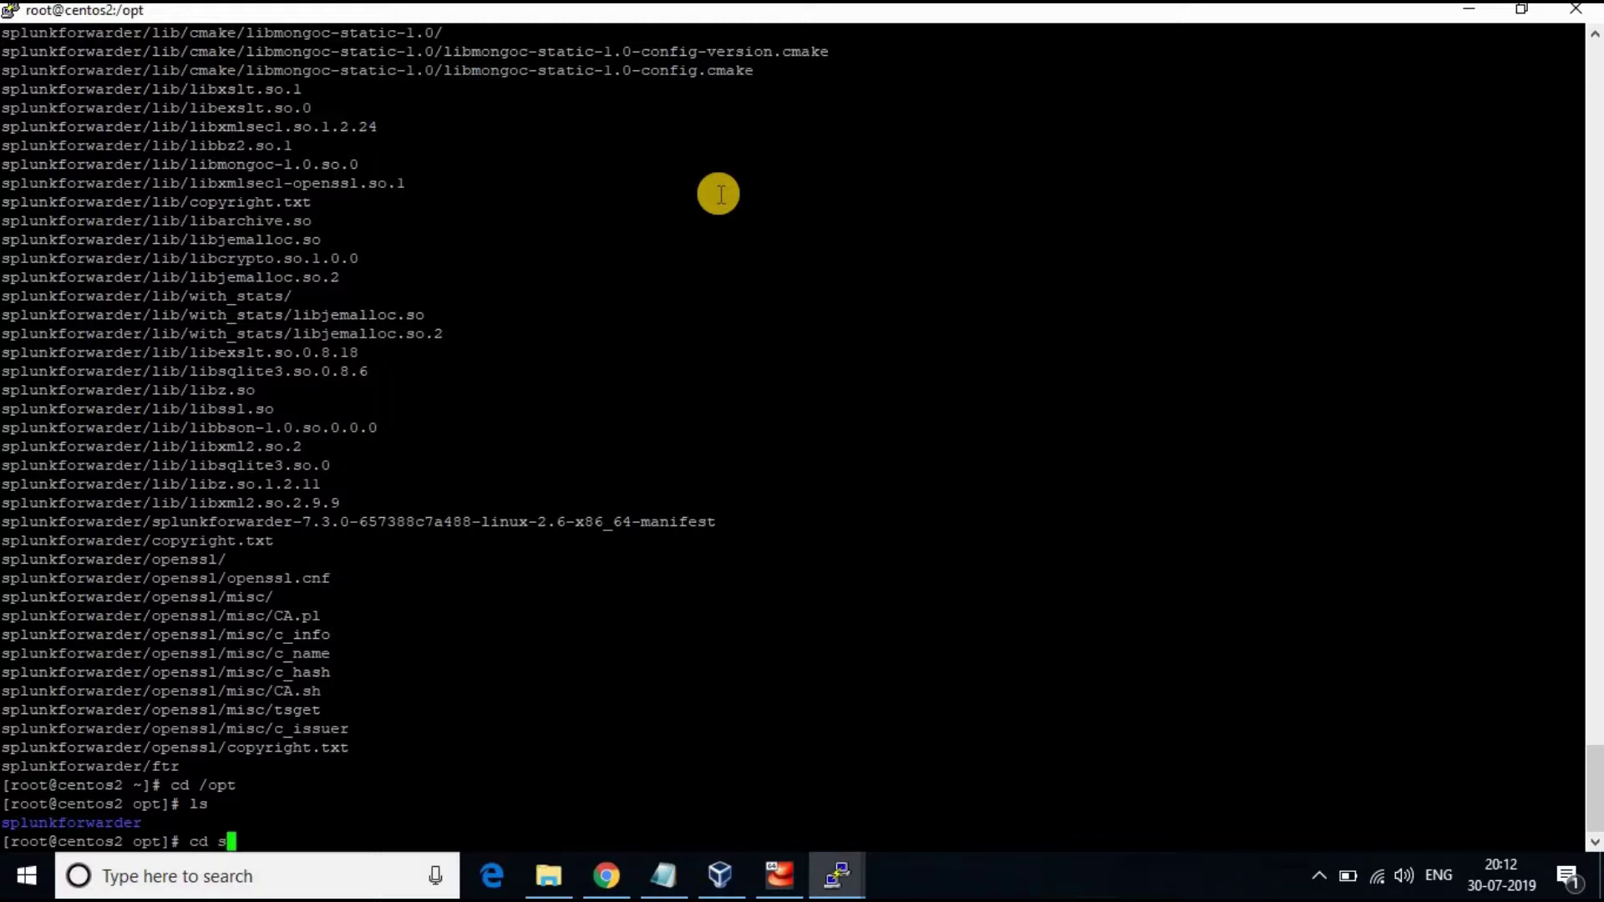
text(plu)
key(Tab)
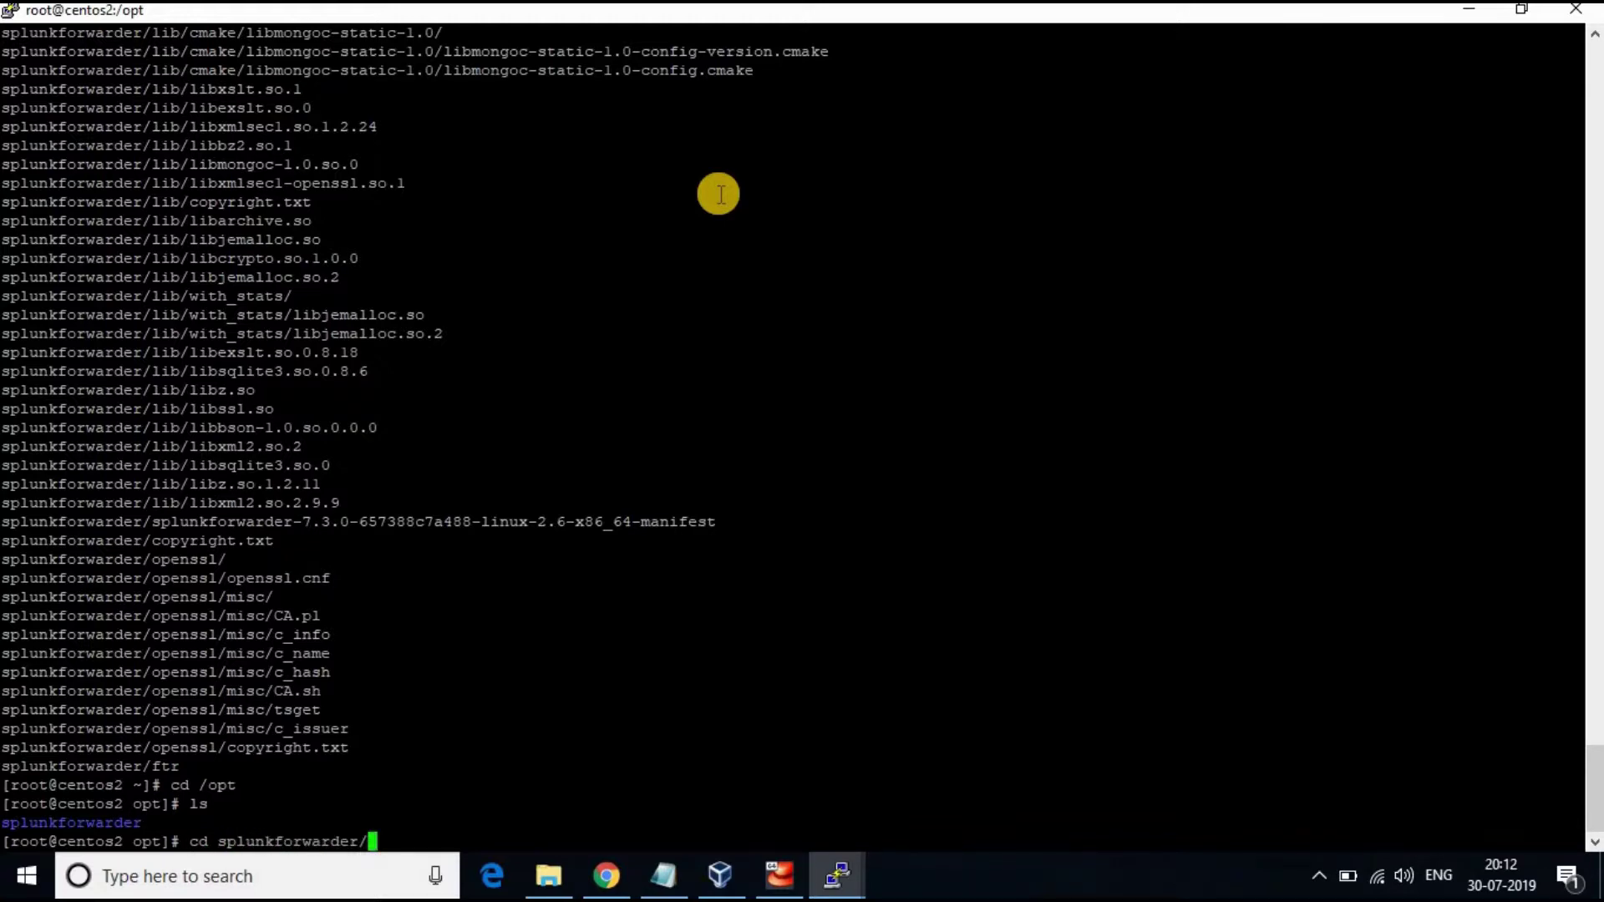
key(Return)
text(ls)
key(Return)
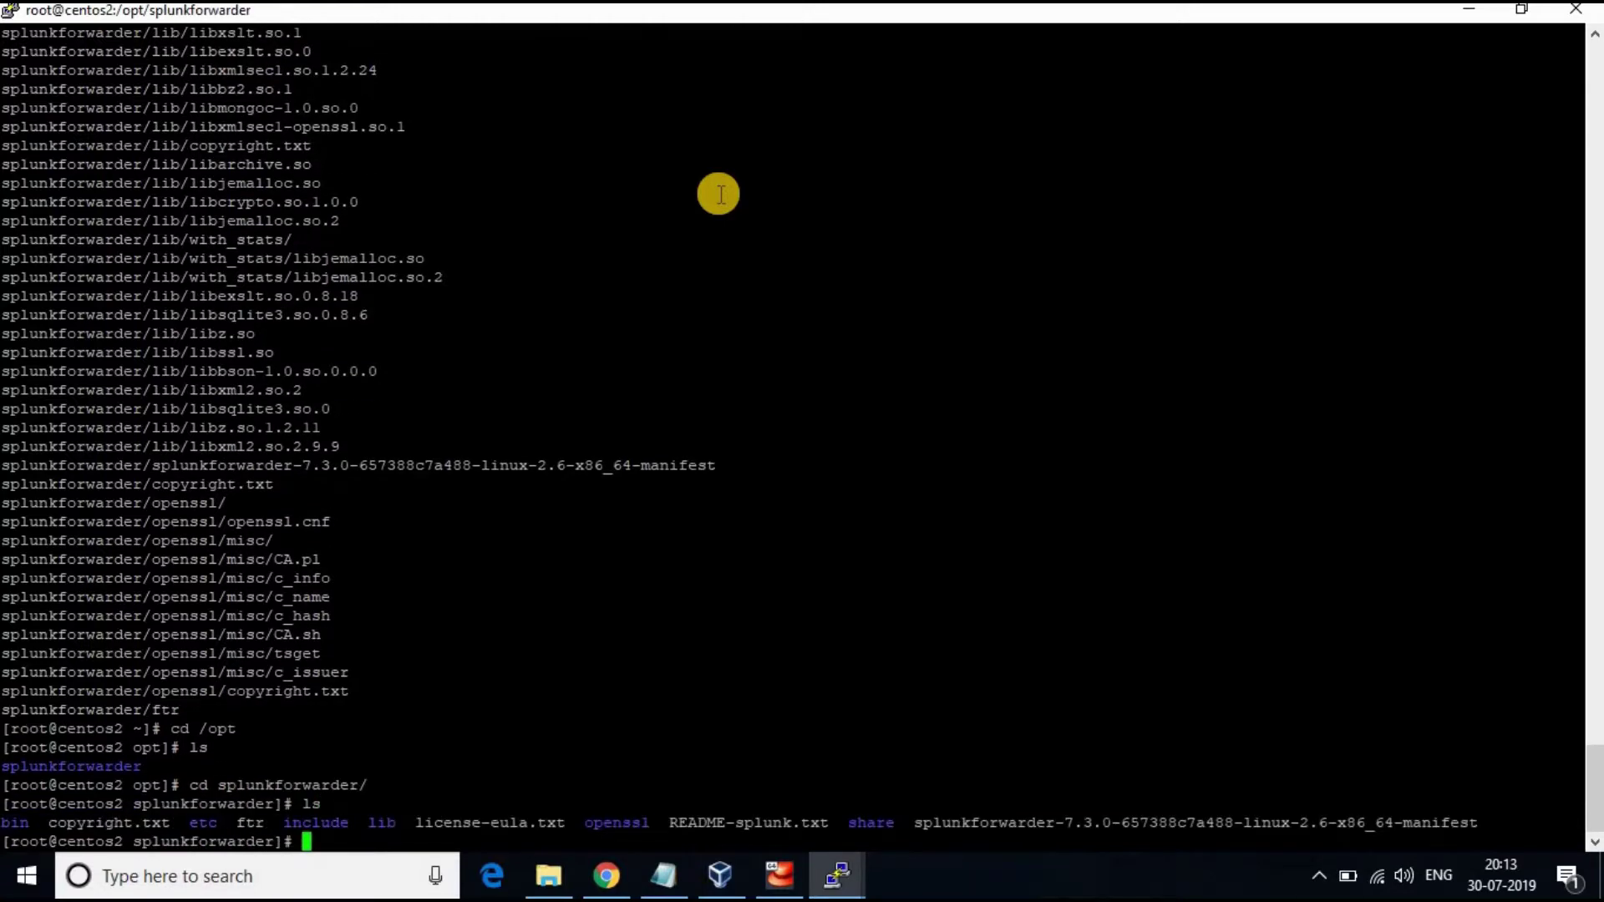
text(cd bin)
key(Return)
text(ls)
key(Return)
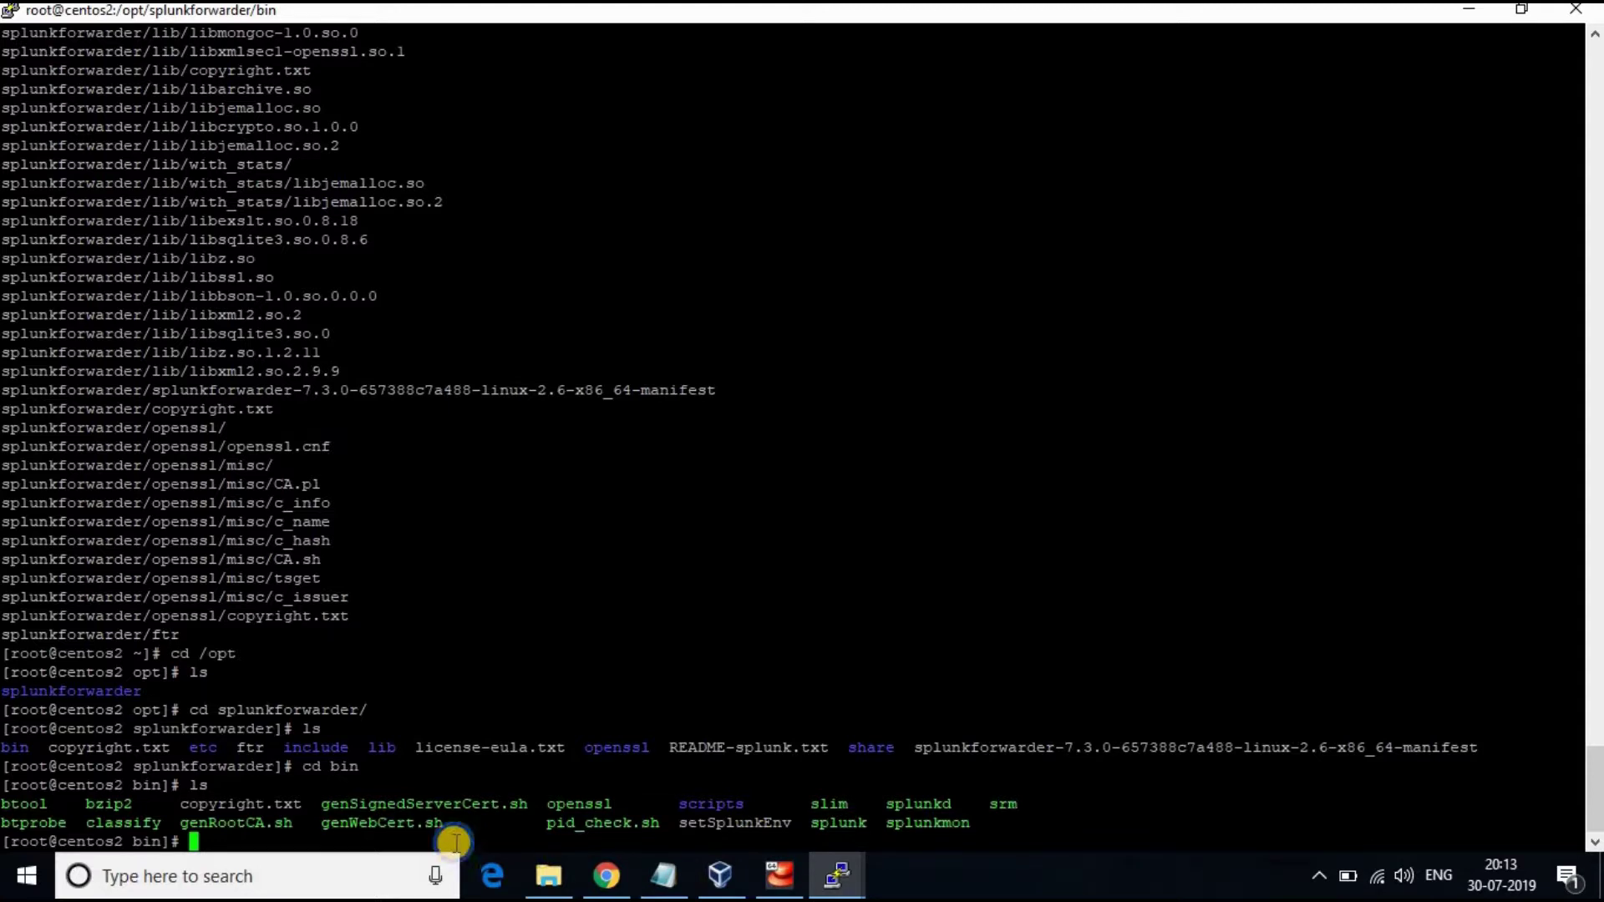
Start the forwarder with ./splunk start --accept-license, creating the admin account and password
text(lun)
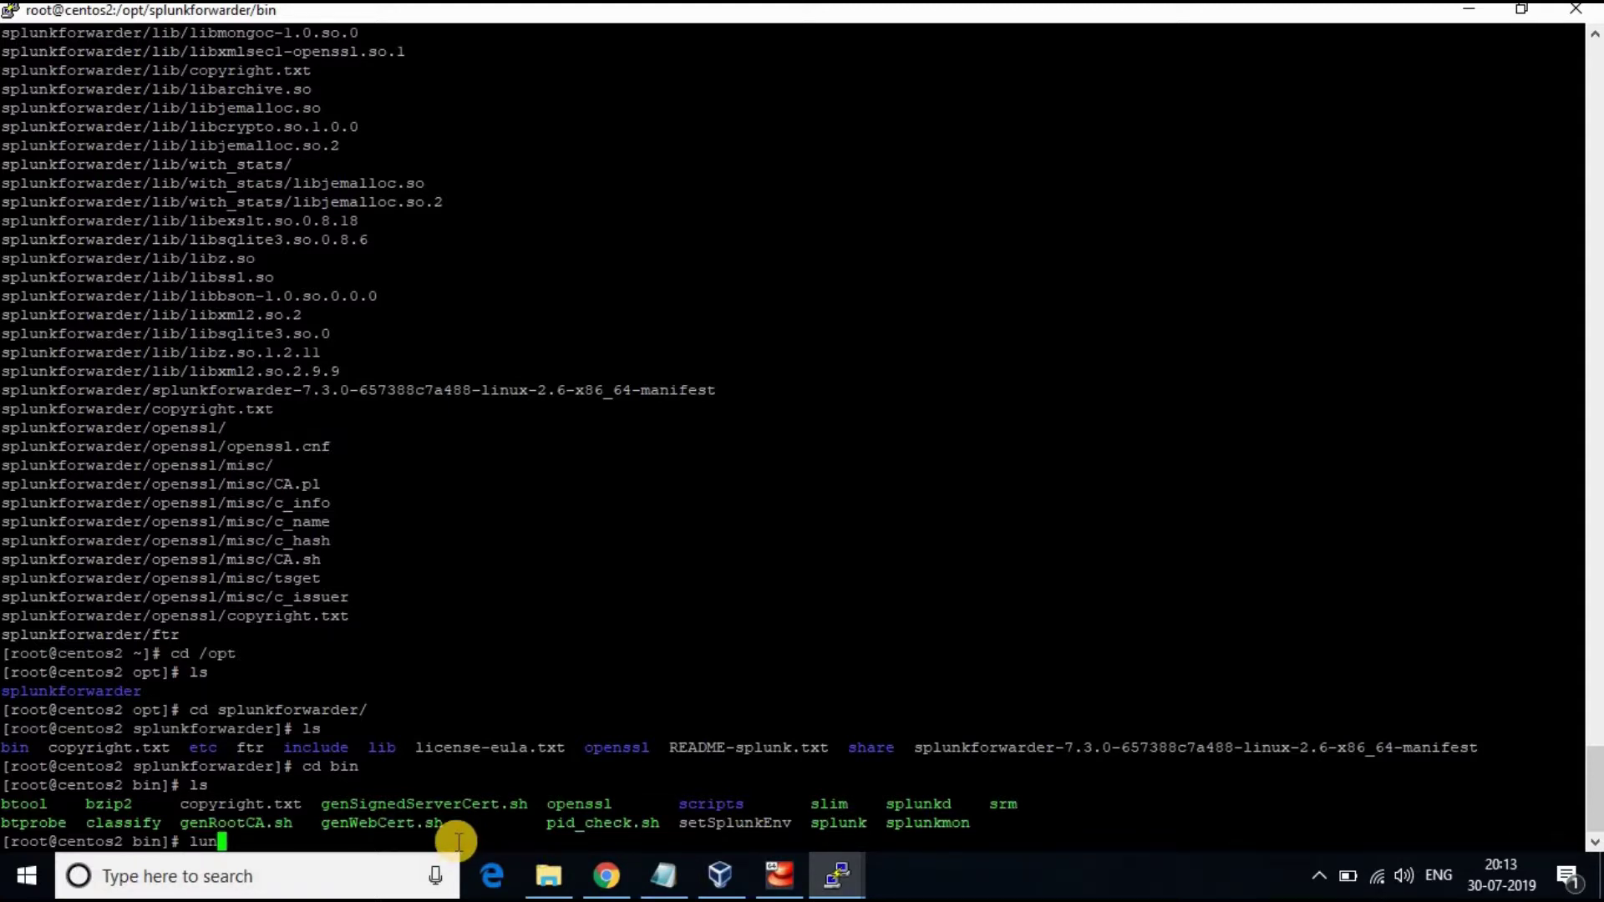
key(BackSpace)
key(BackSpace)
key(BackSpace)
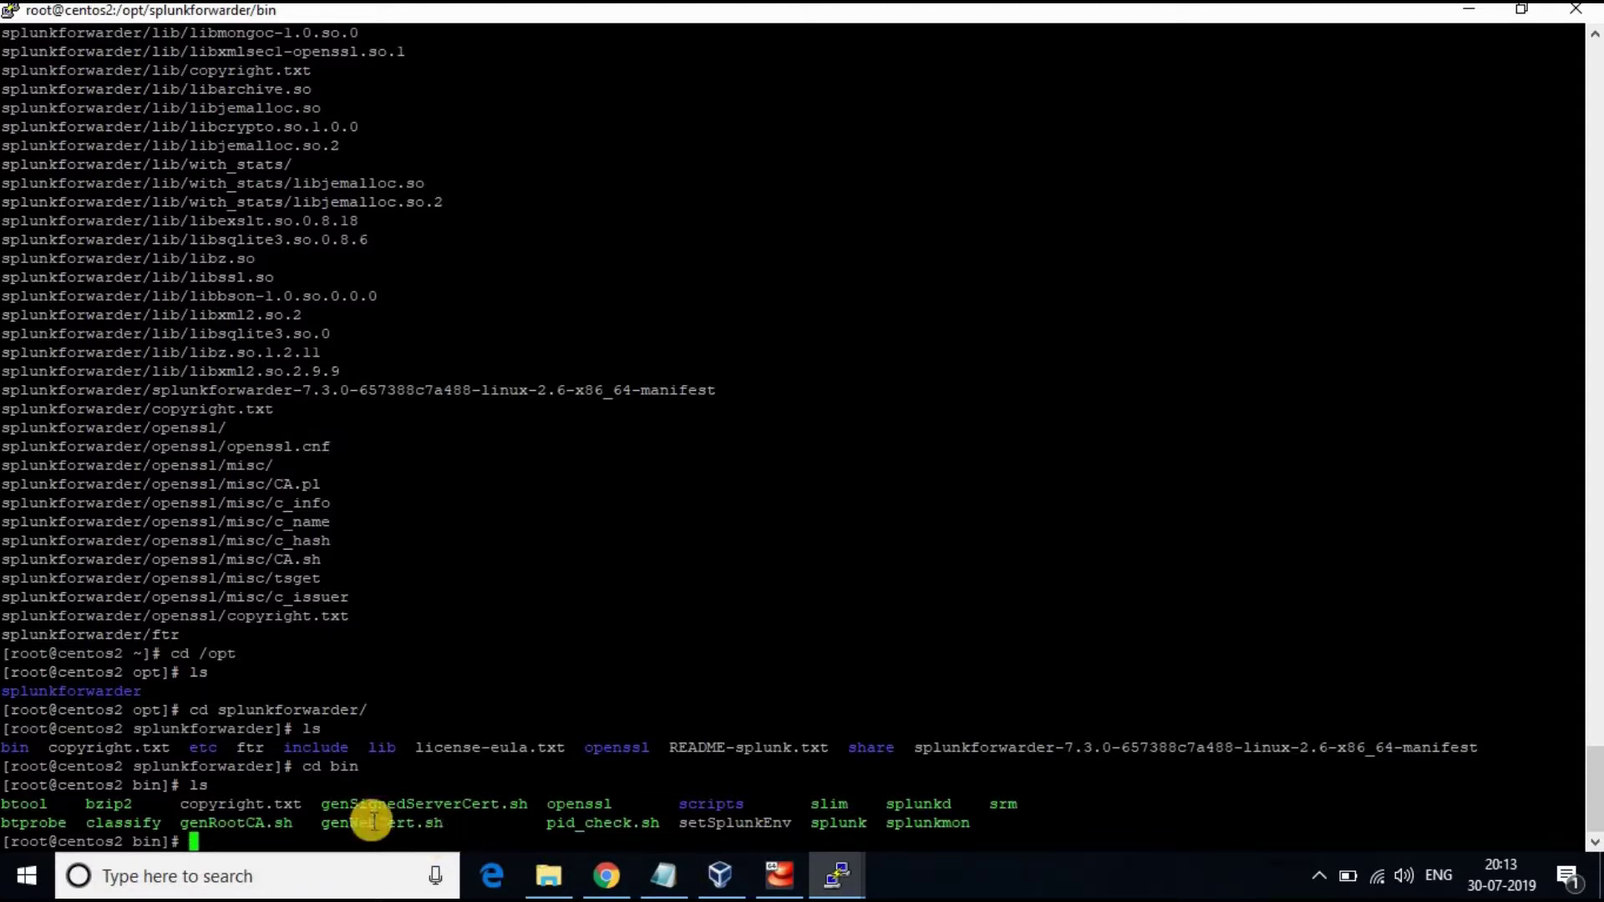
text(./splunk start --accept-license)
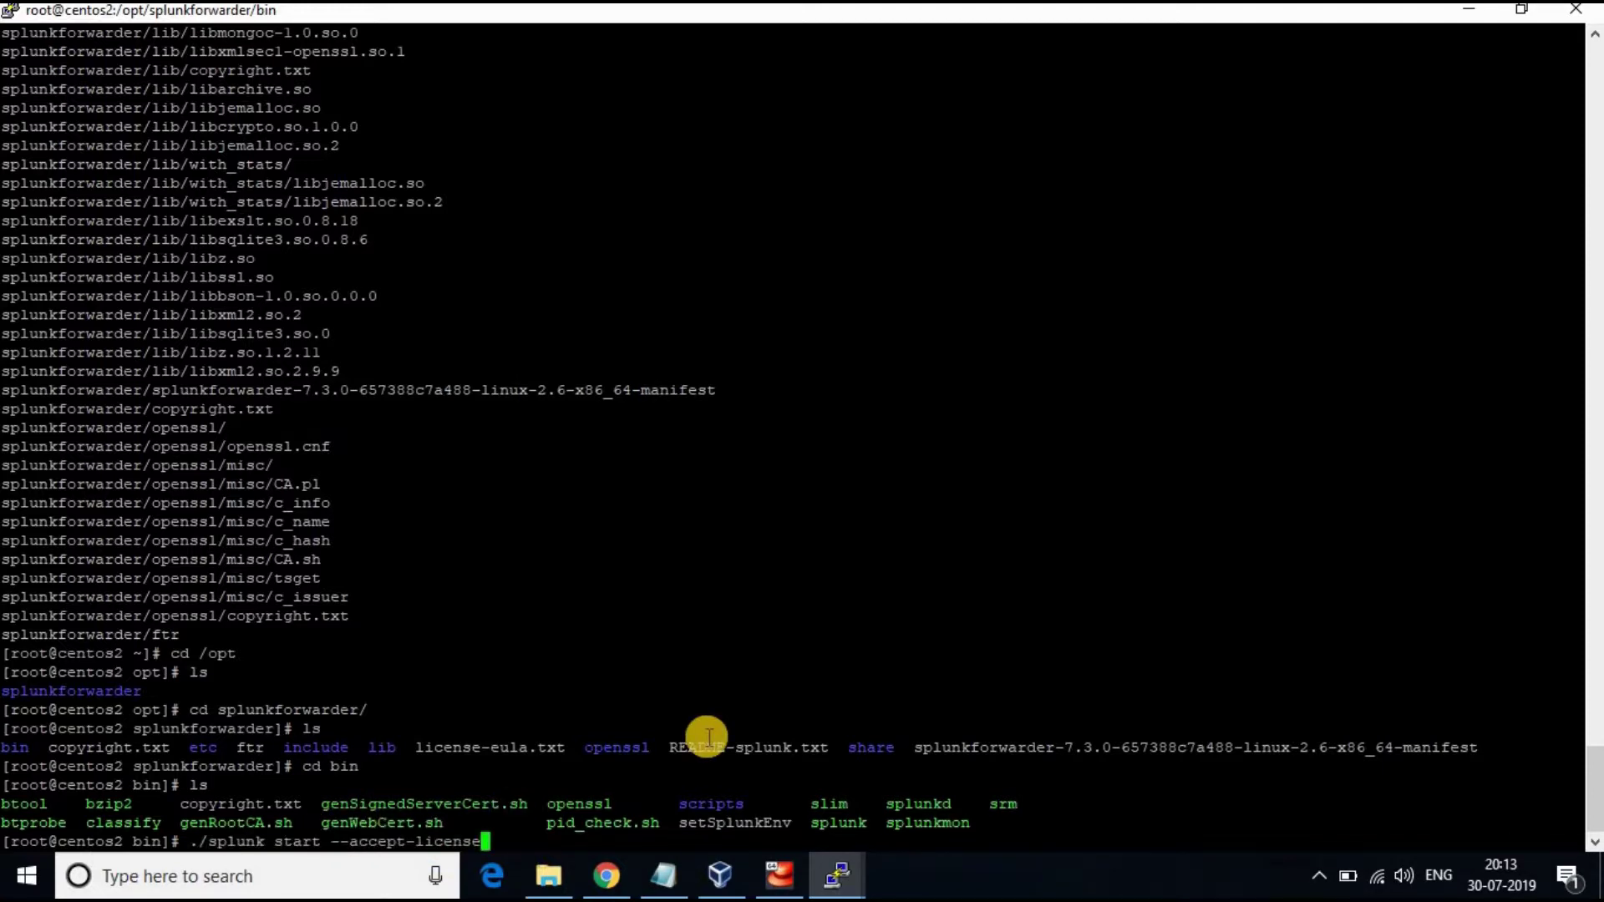
key(Return)
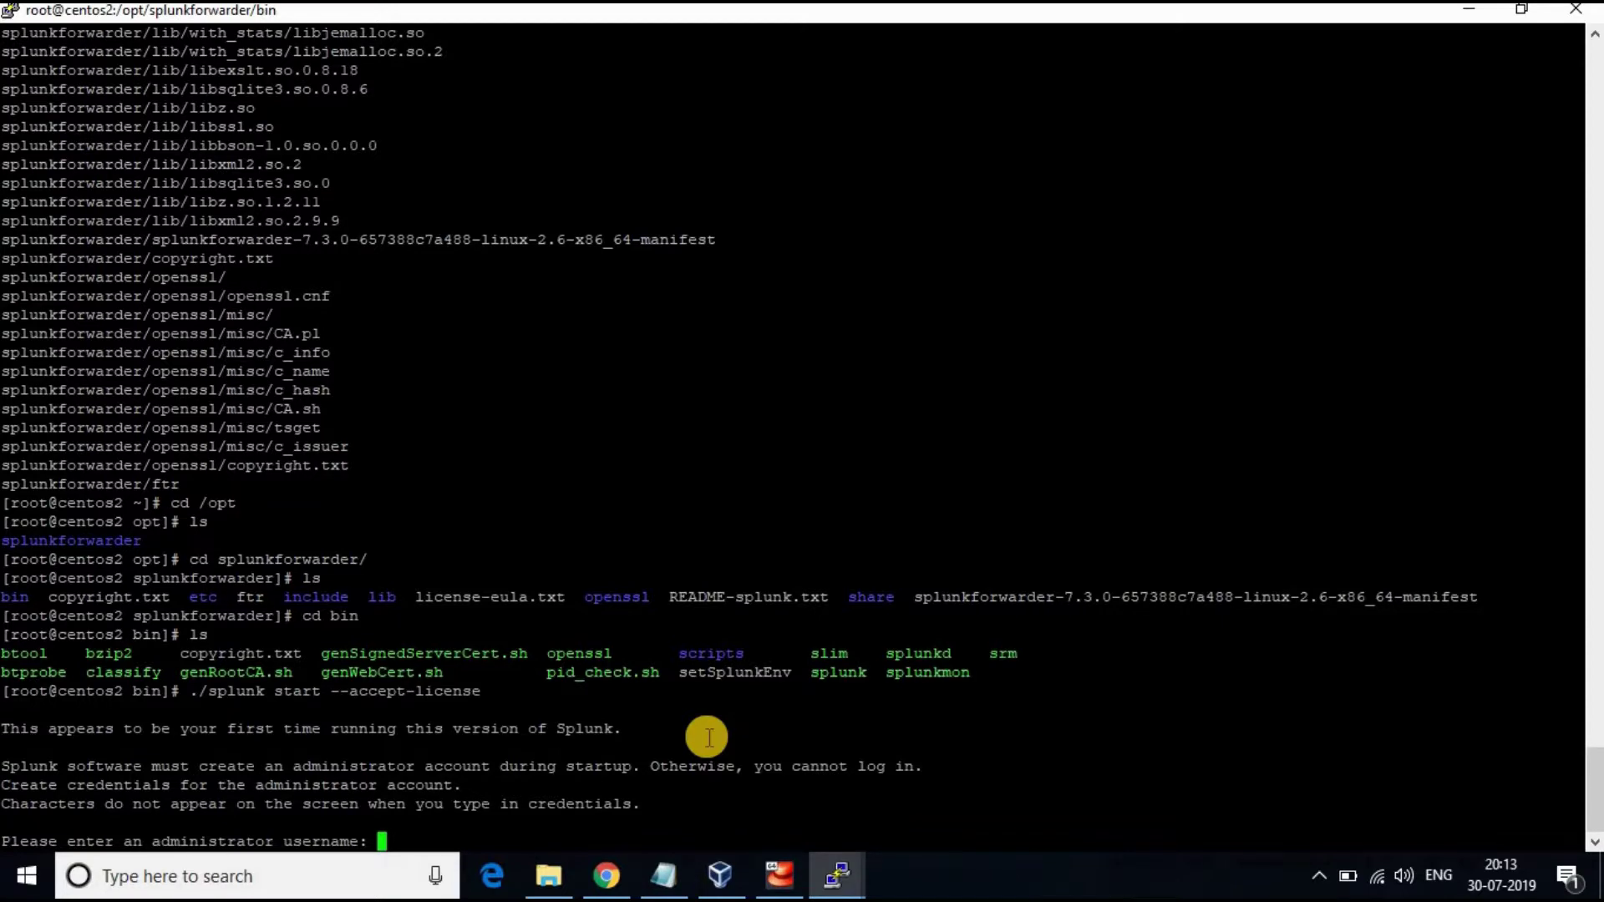
text(admin)
key(Return)
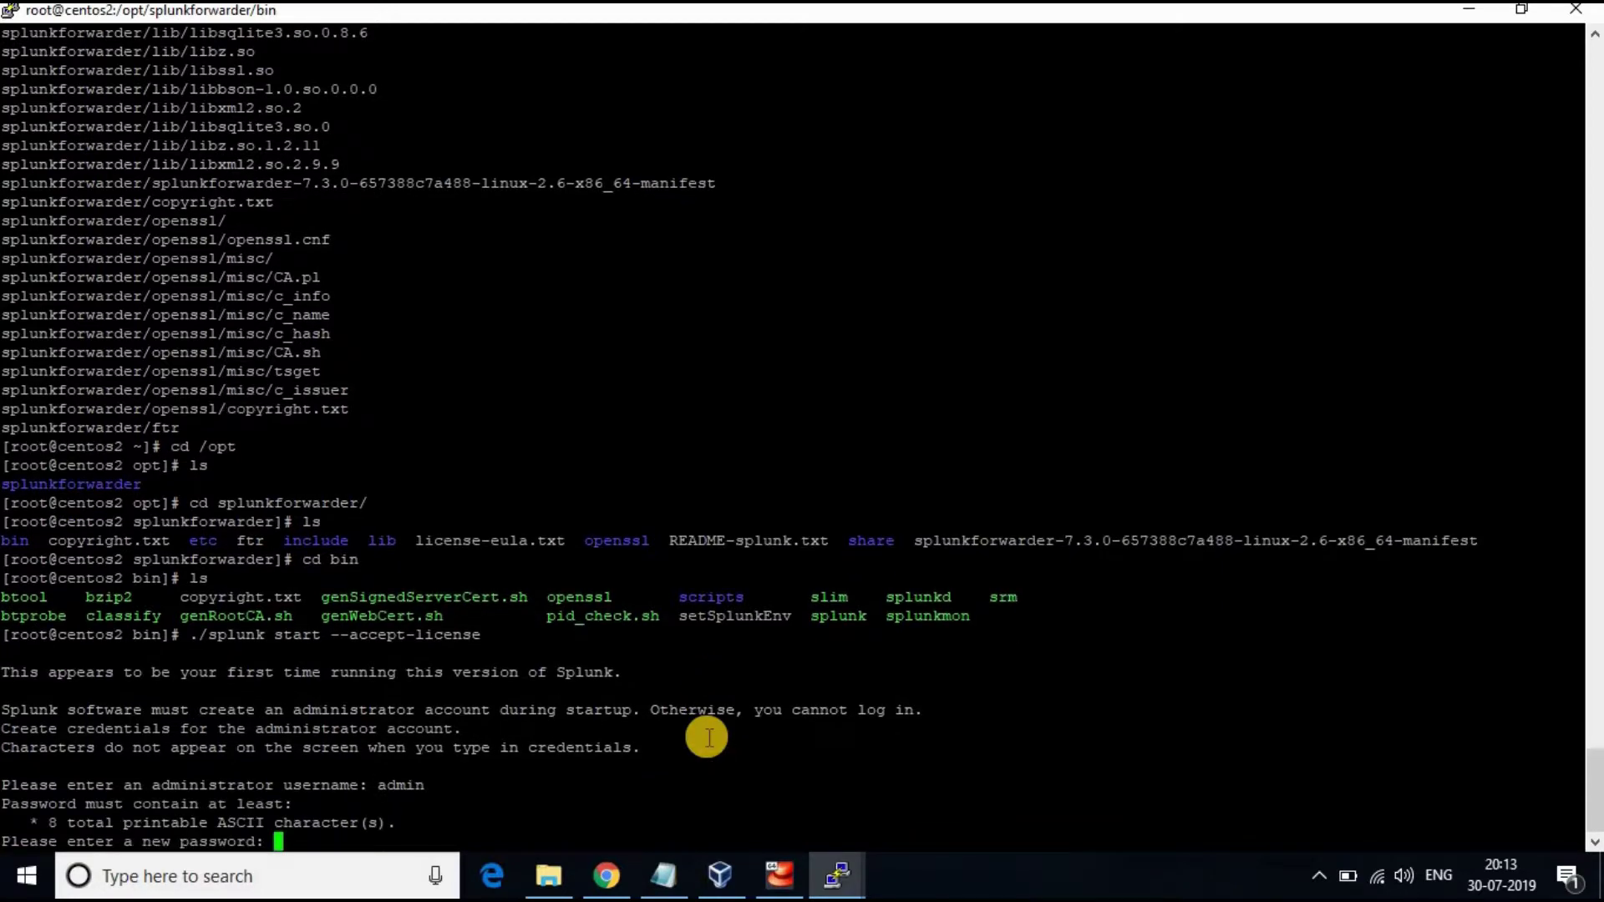
key(Return)
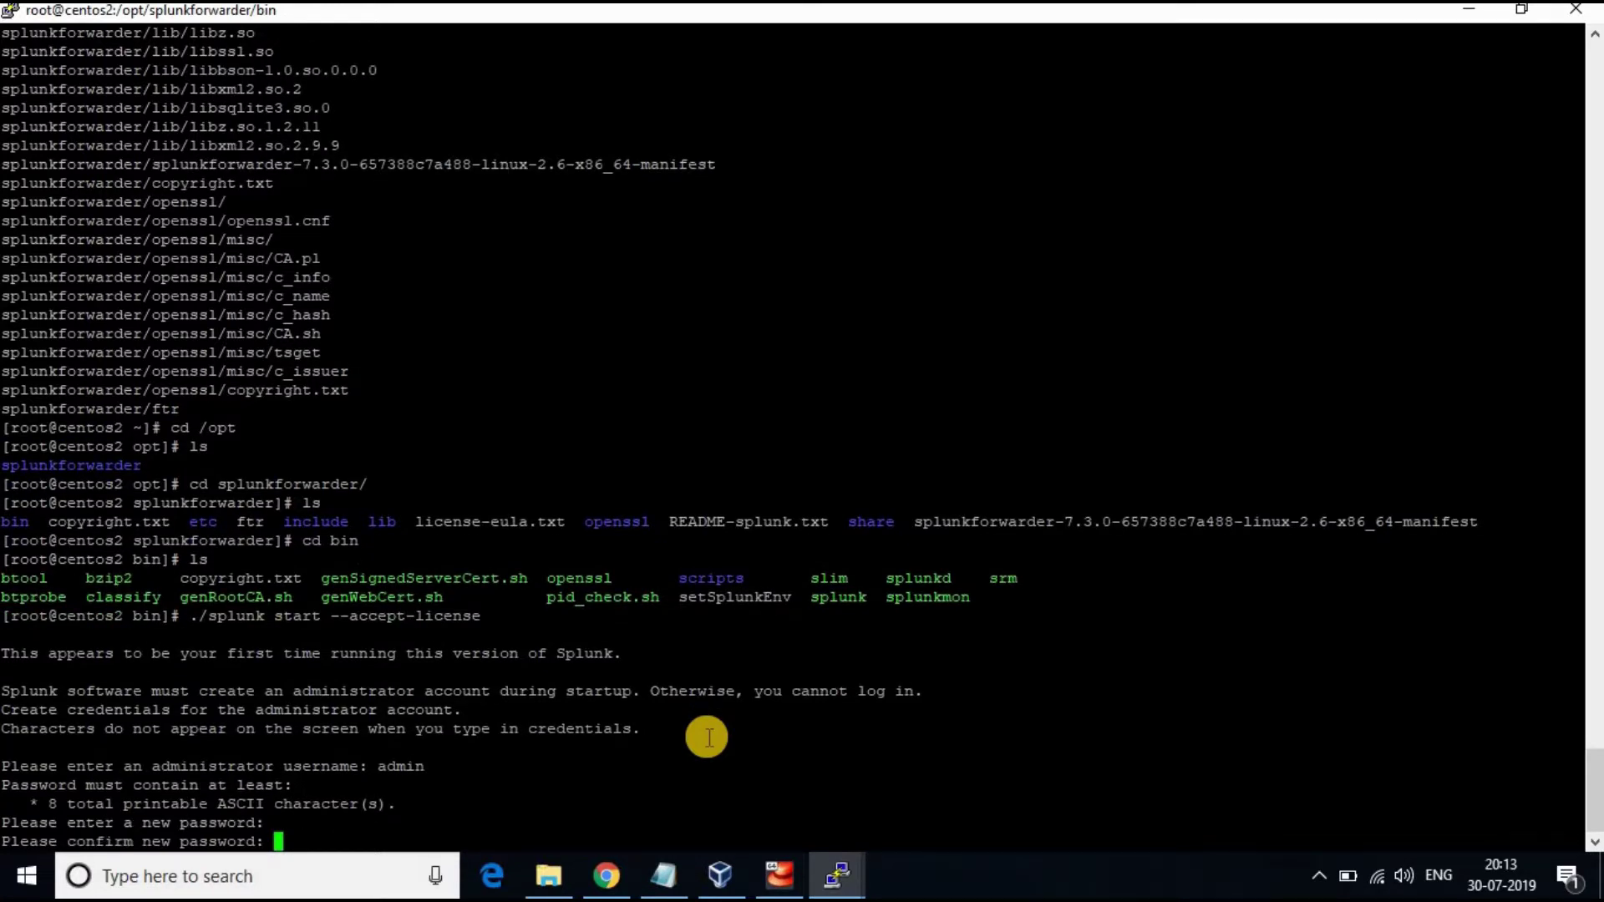
key(Return)
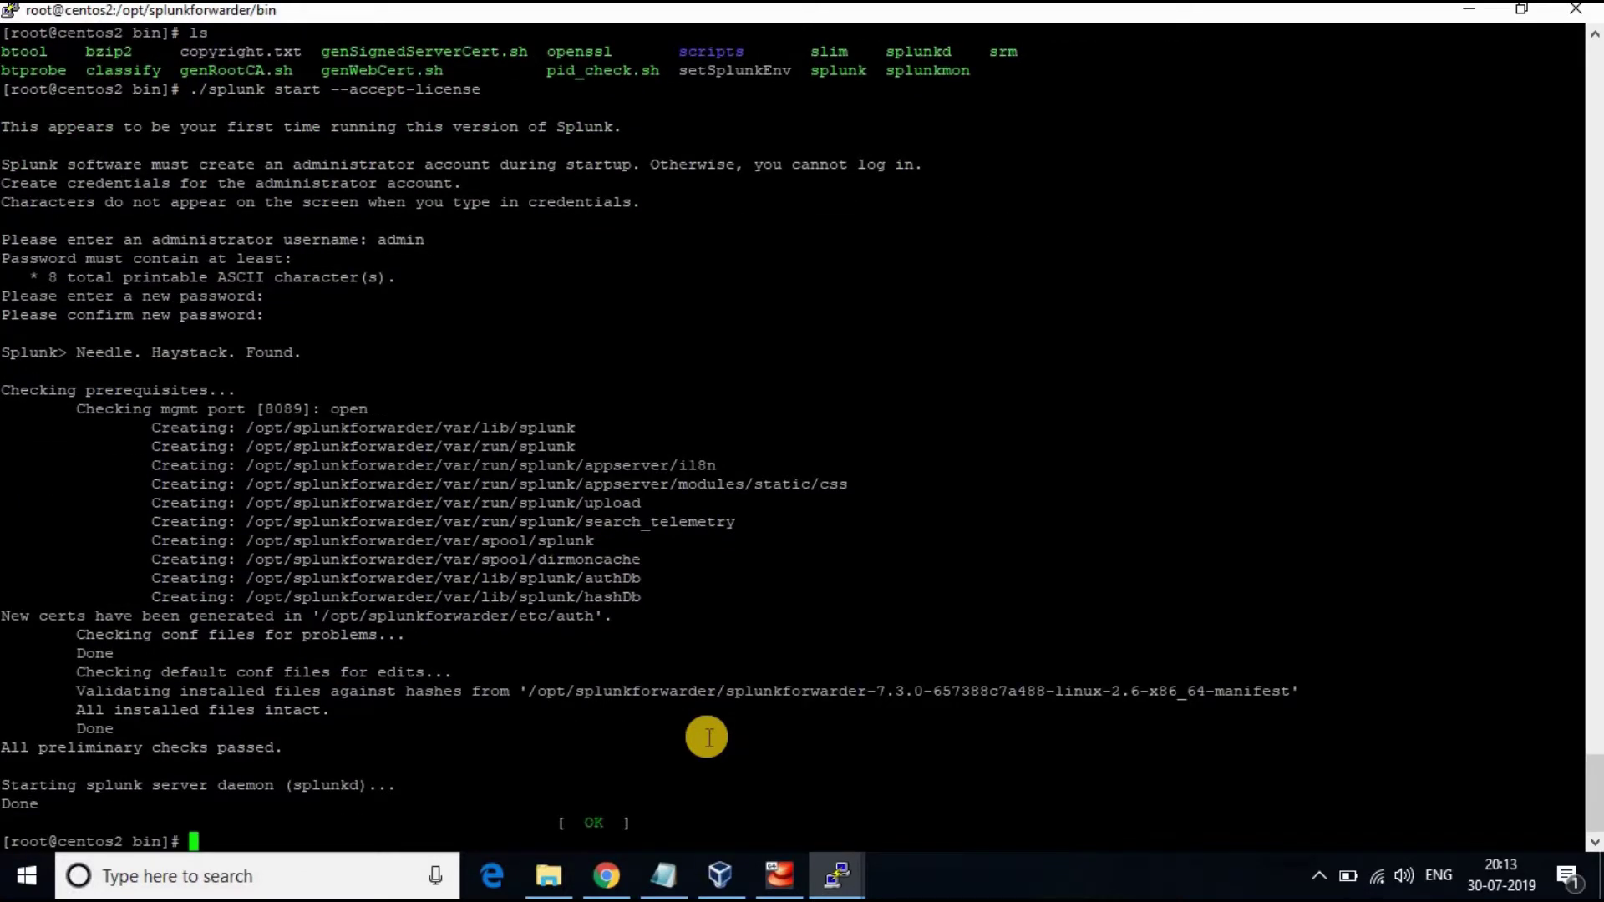
Enable the forwarder to start at boot, then clear the screen
right_click(367, 831)
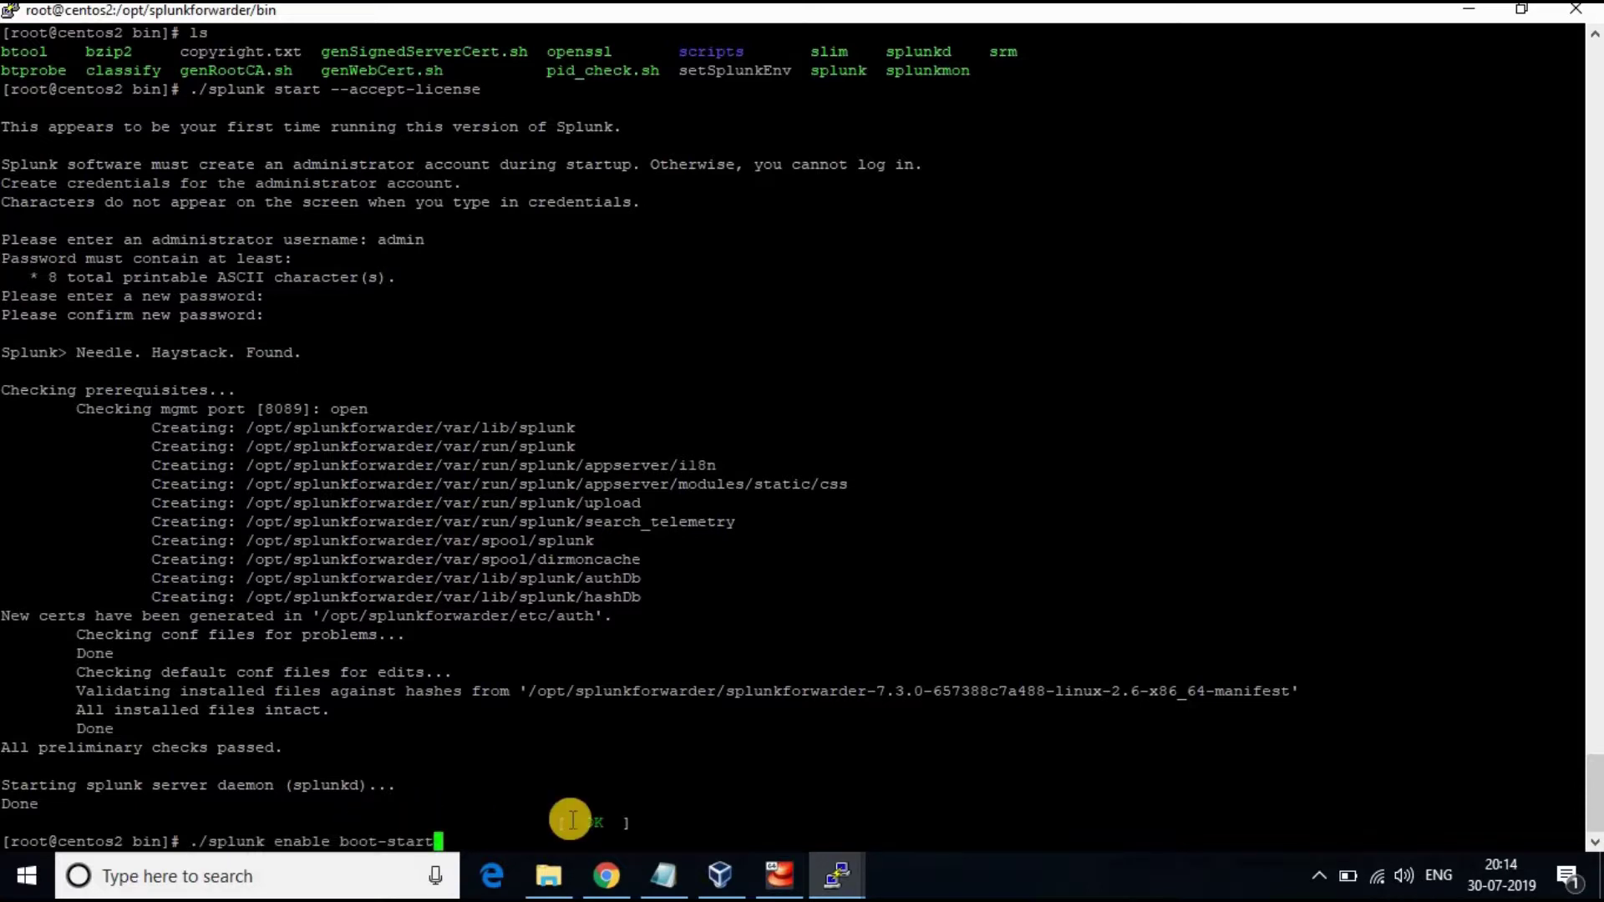
key(Return)
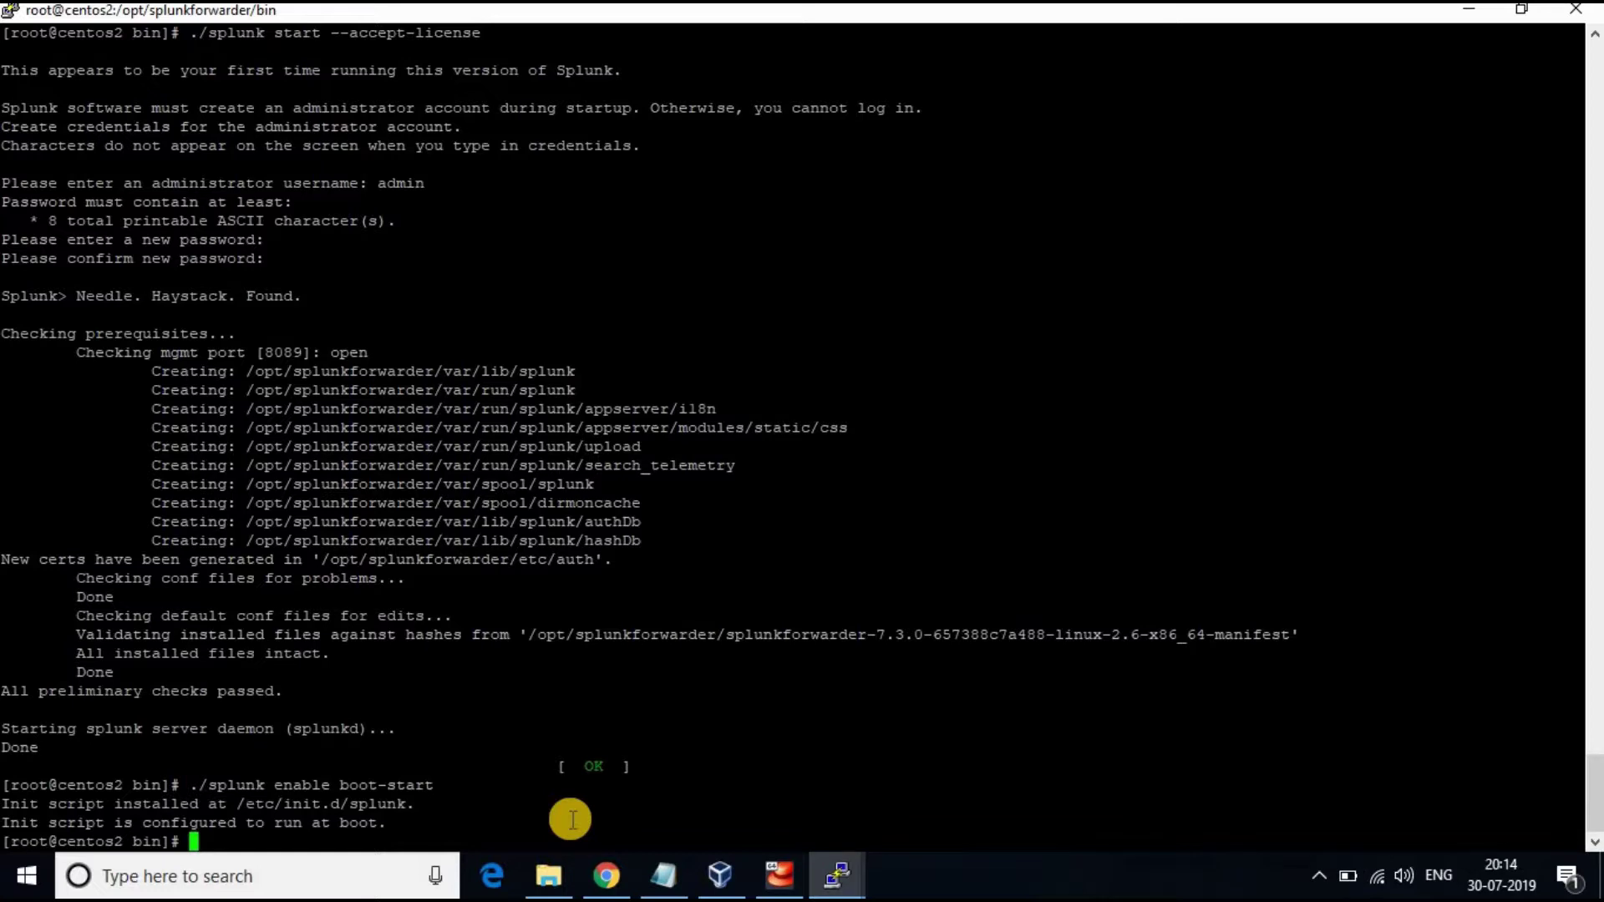
text(clear)
key(Return)
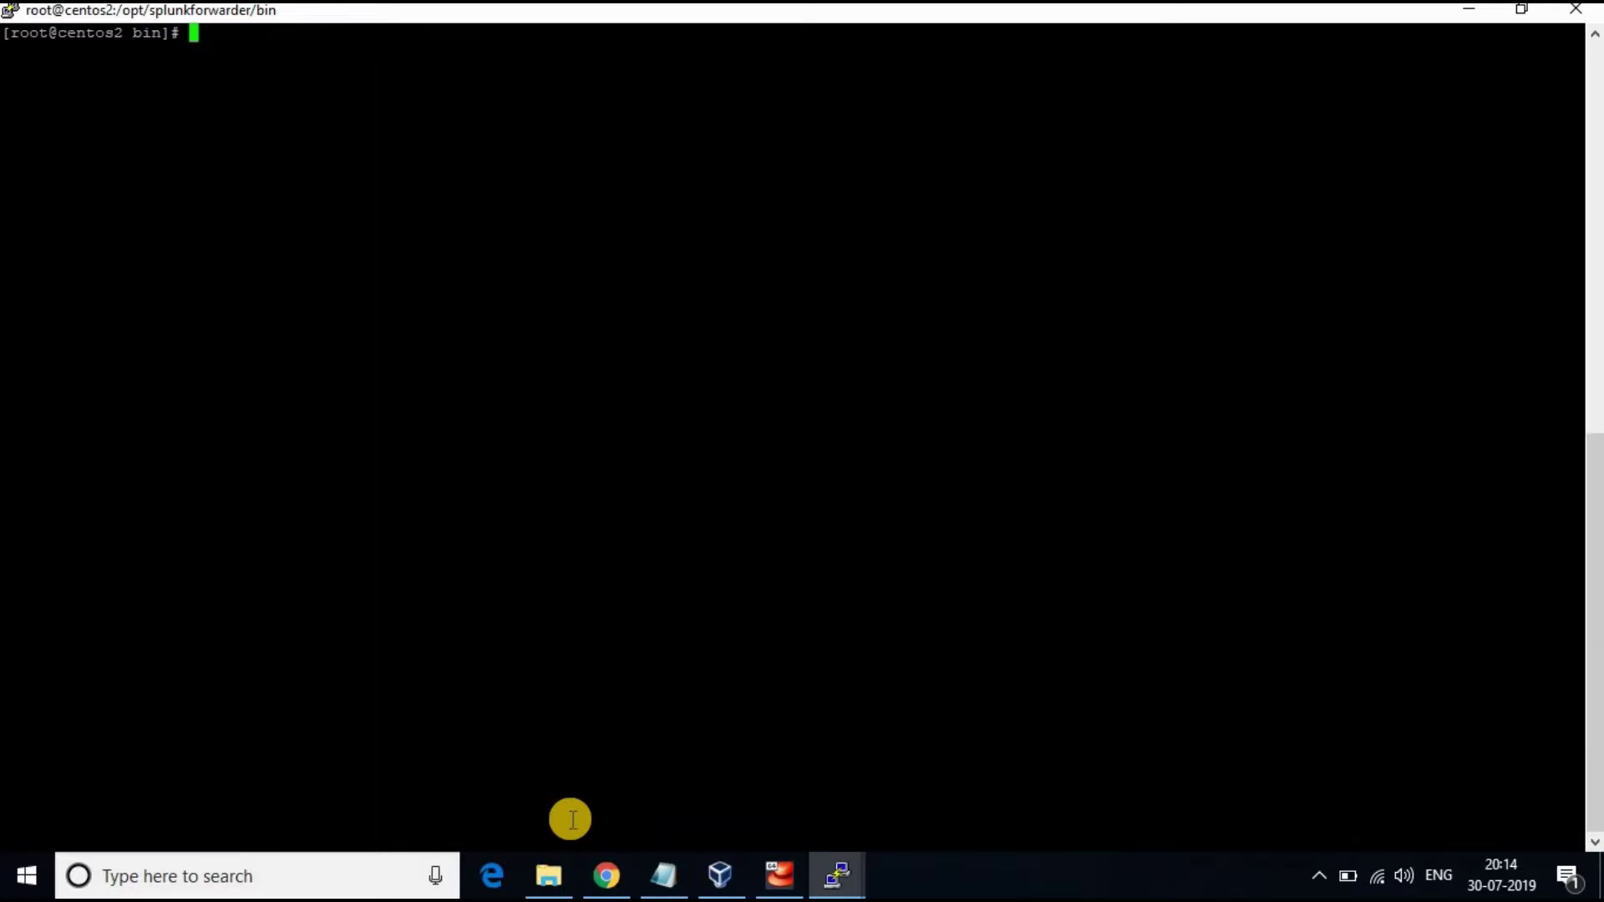
Reload Splunk Search in Chrome and open Data Summary to check for forwarded data
click(606, 875)
click(98, 57)
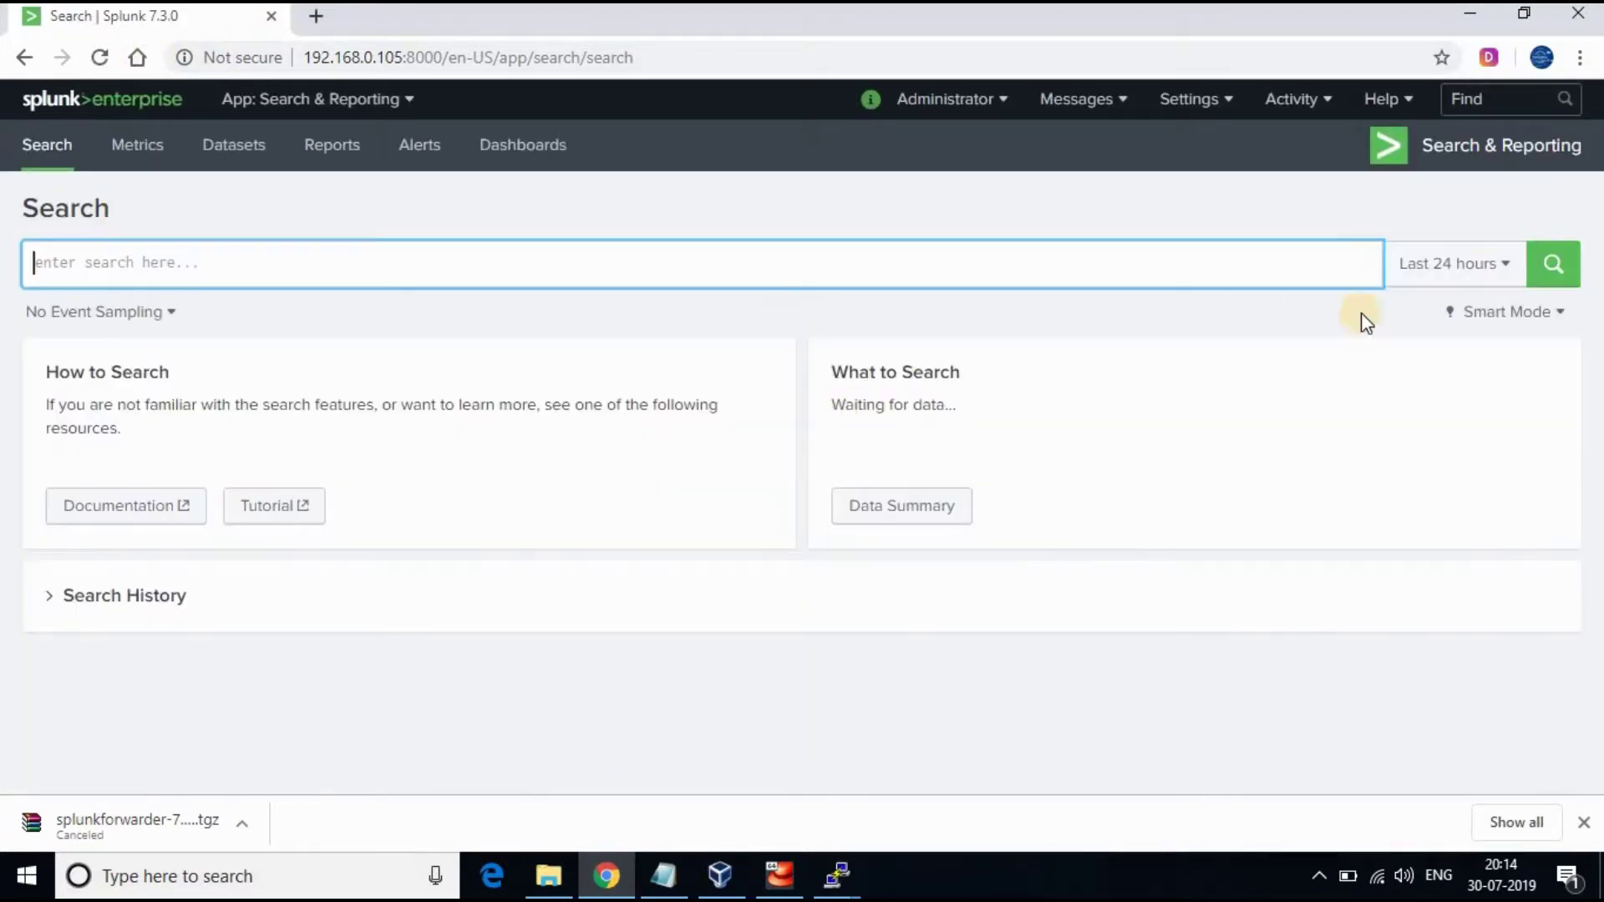
click(918, 518)
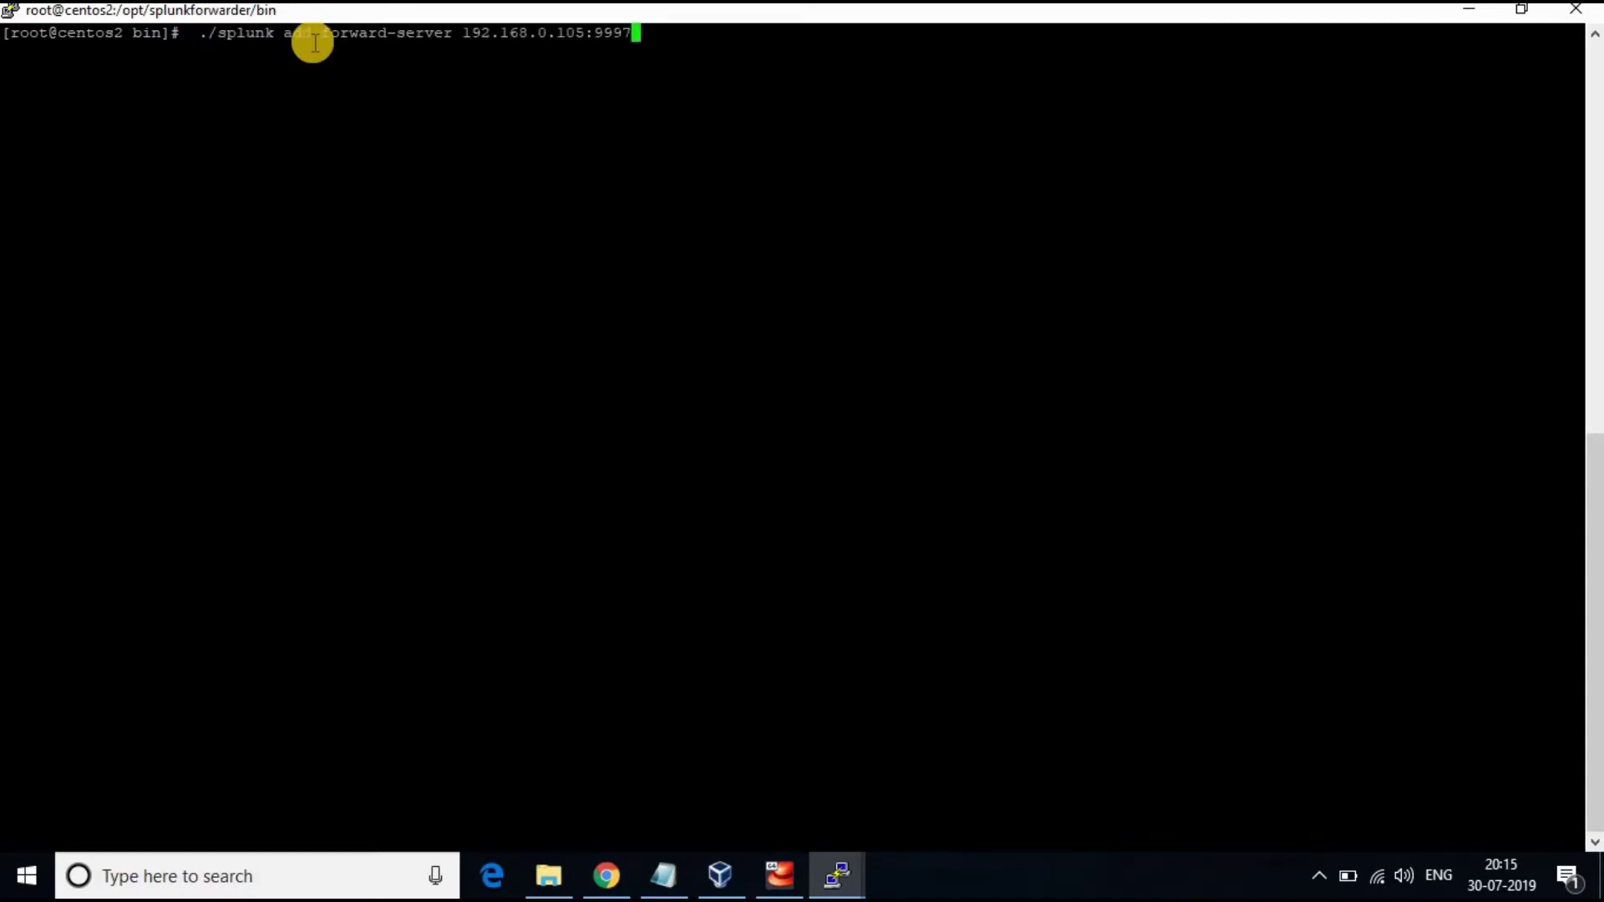
Add forward-server 192.168.0.105:9997 using the admin credentials, then run ./splunk restart
key(Left)
key(Left)
key(Left)
key(Left)
key(Left)
key(Left)
key(Left)
key(Left)
key(Left)
key(Left)
key(Left)
key(Left)
key(Left)
key(Left)
key(Left)
key(Left)
key(Left)
key(Left)
key(Left)
key(Right)
key(Right)
key(Right)
key(Right)
key(Right)
key(Right)
key(Right)
key(Right)
key(Right)
key(Right)
key(Right)
key(Right)
key(Right)
key(Right)
key(Right)
key(Right)
key(Right)
key(Right)
key(Right)
key(Return)
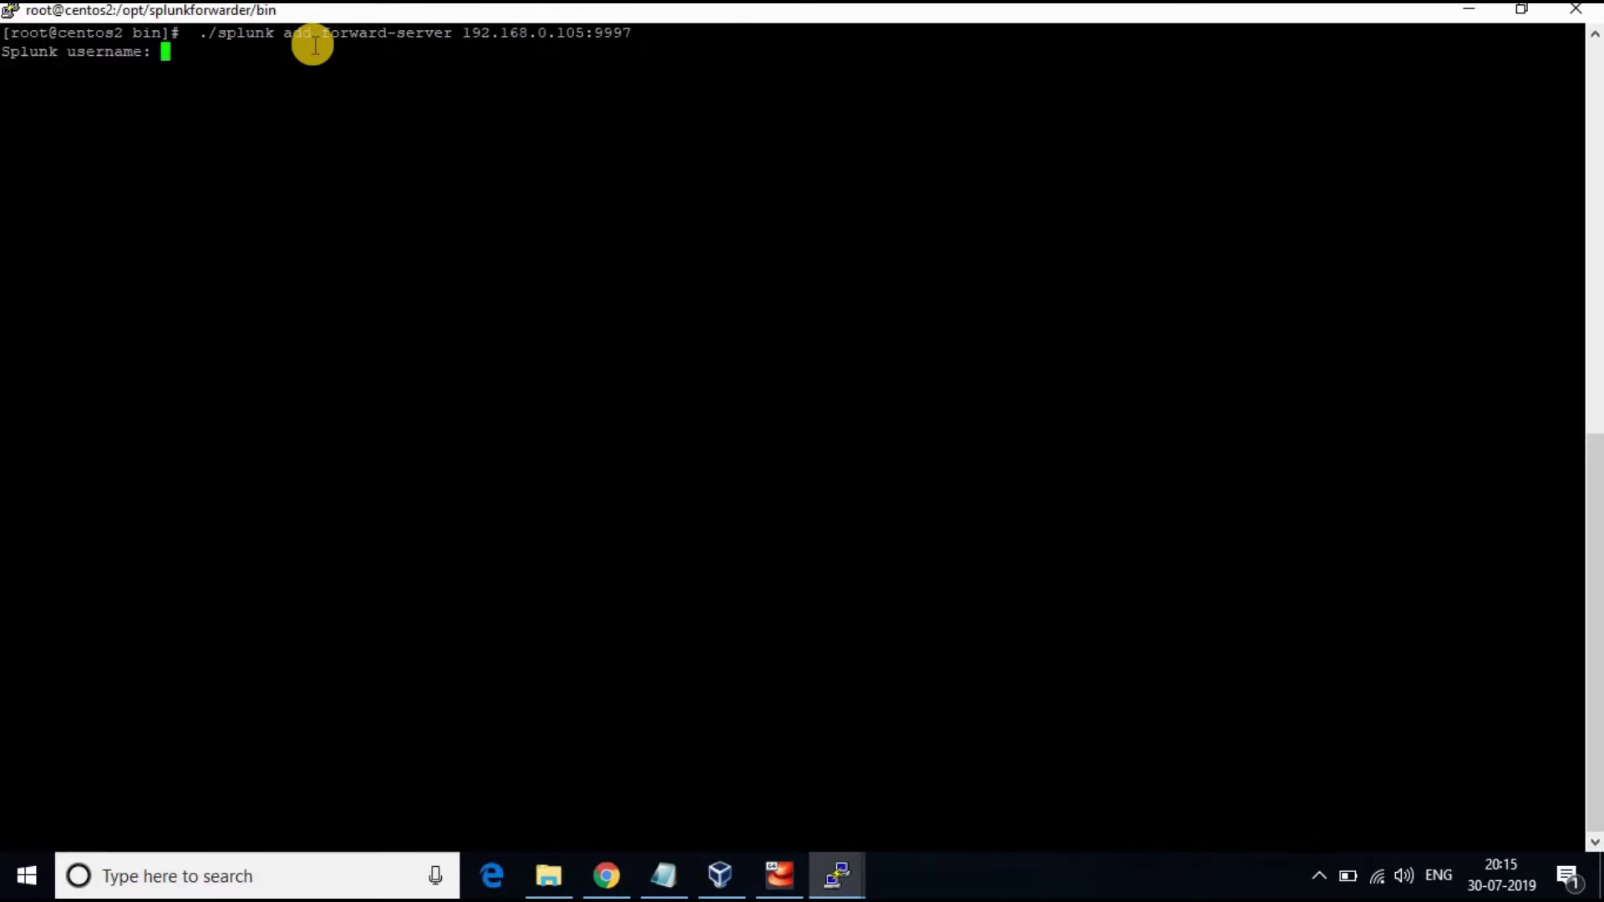
text(admin)
key(Return)
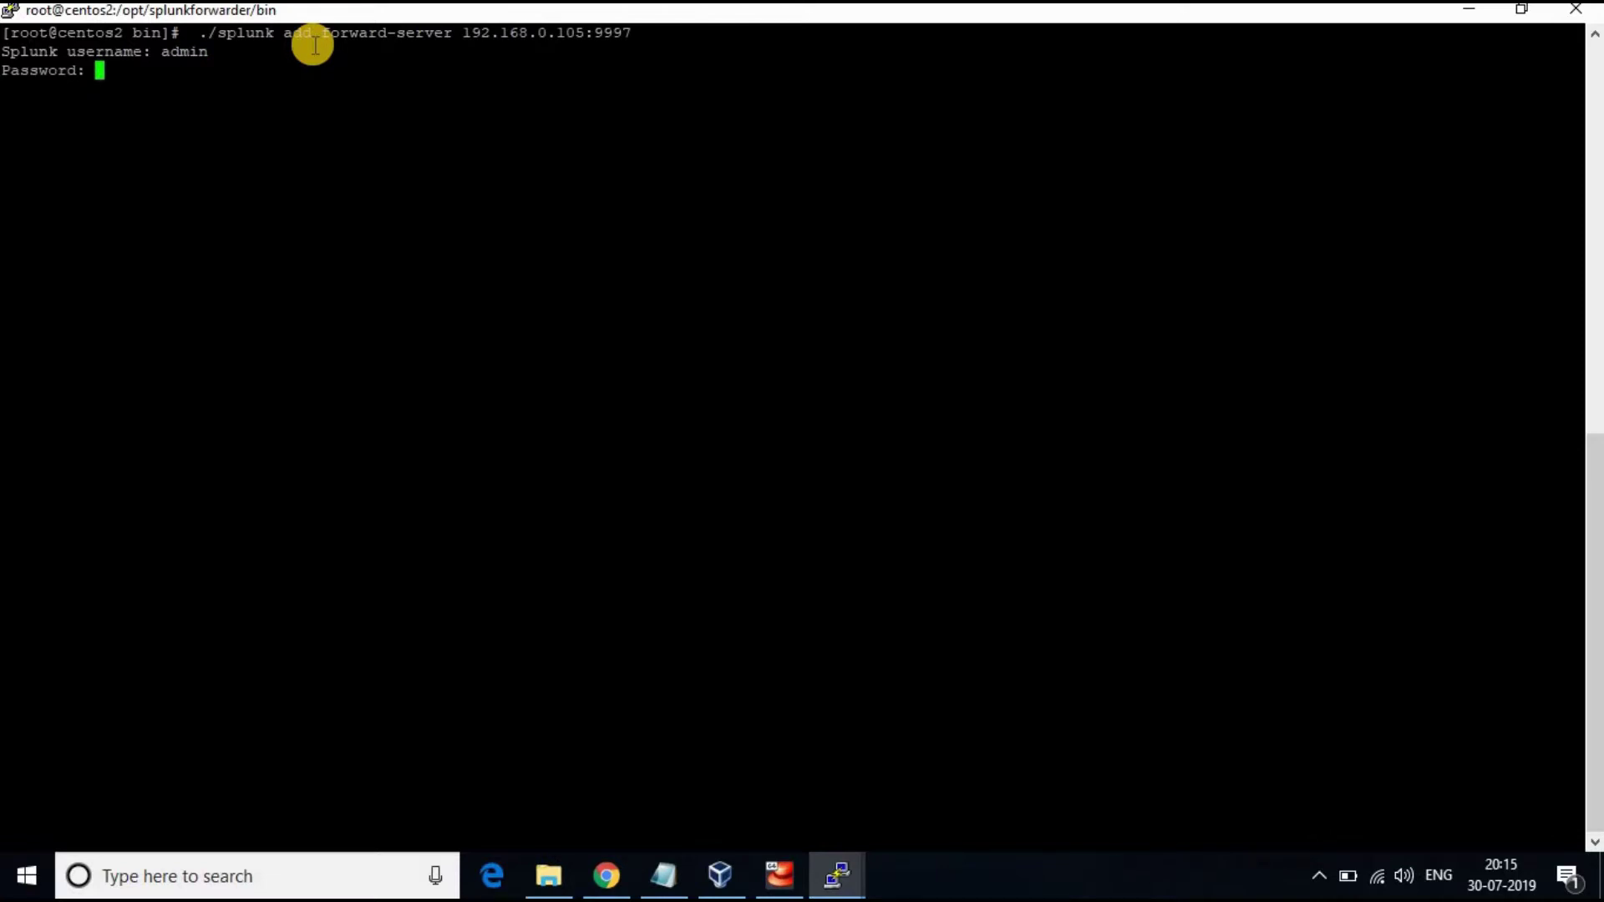
key(Return)
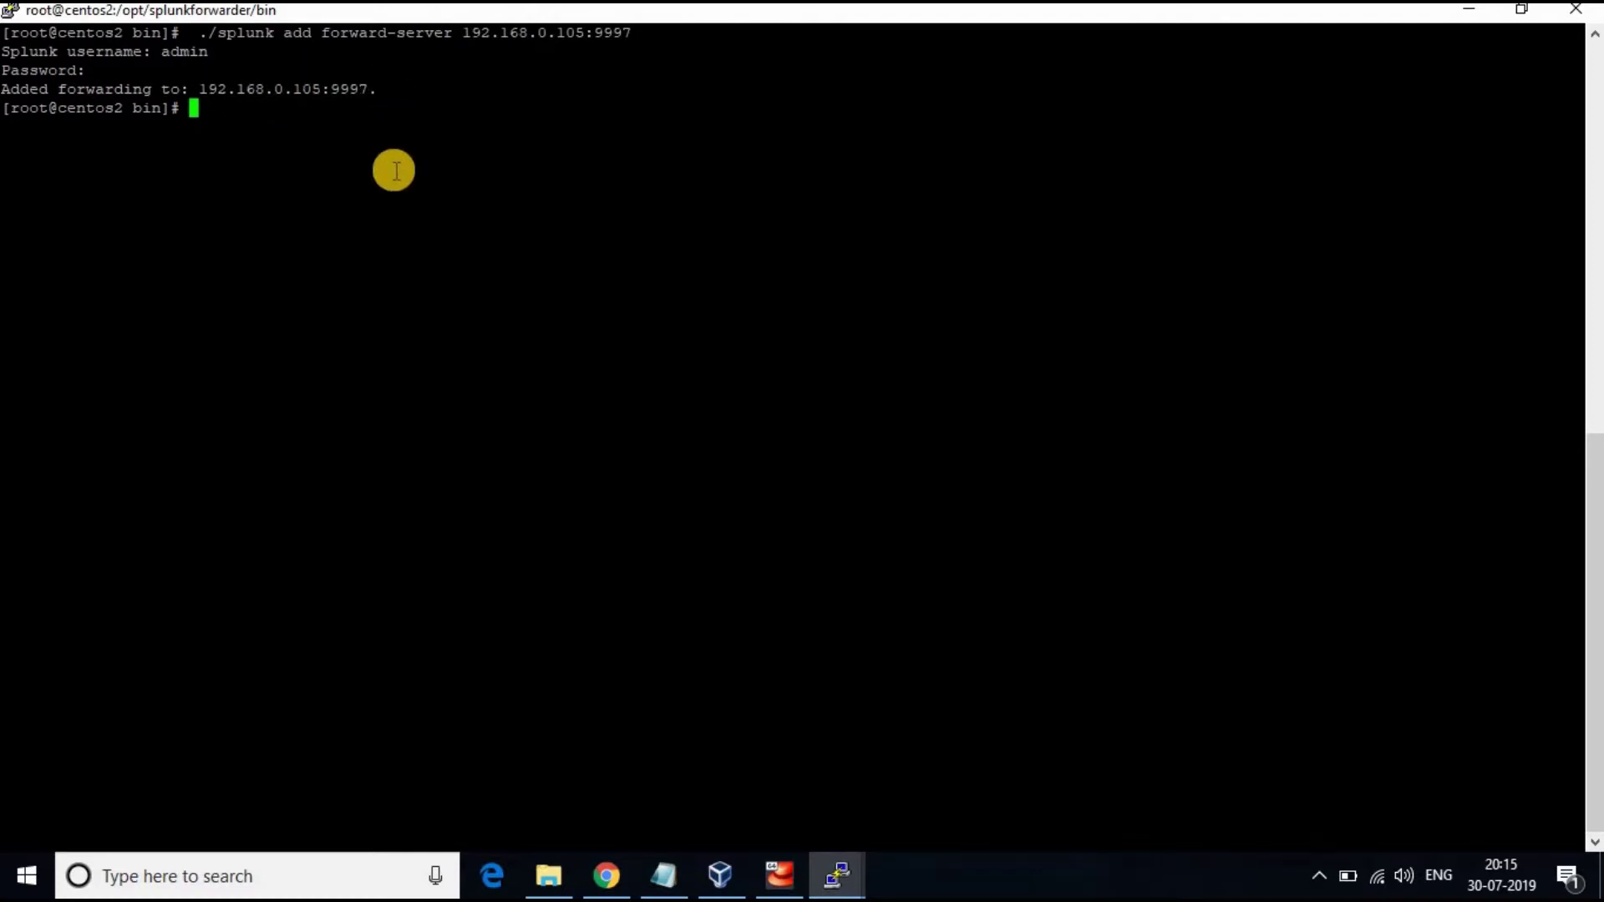
text(./splunk)
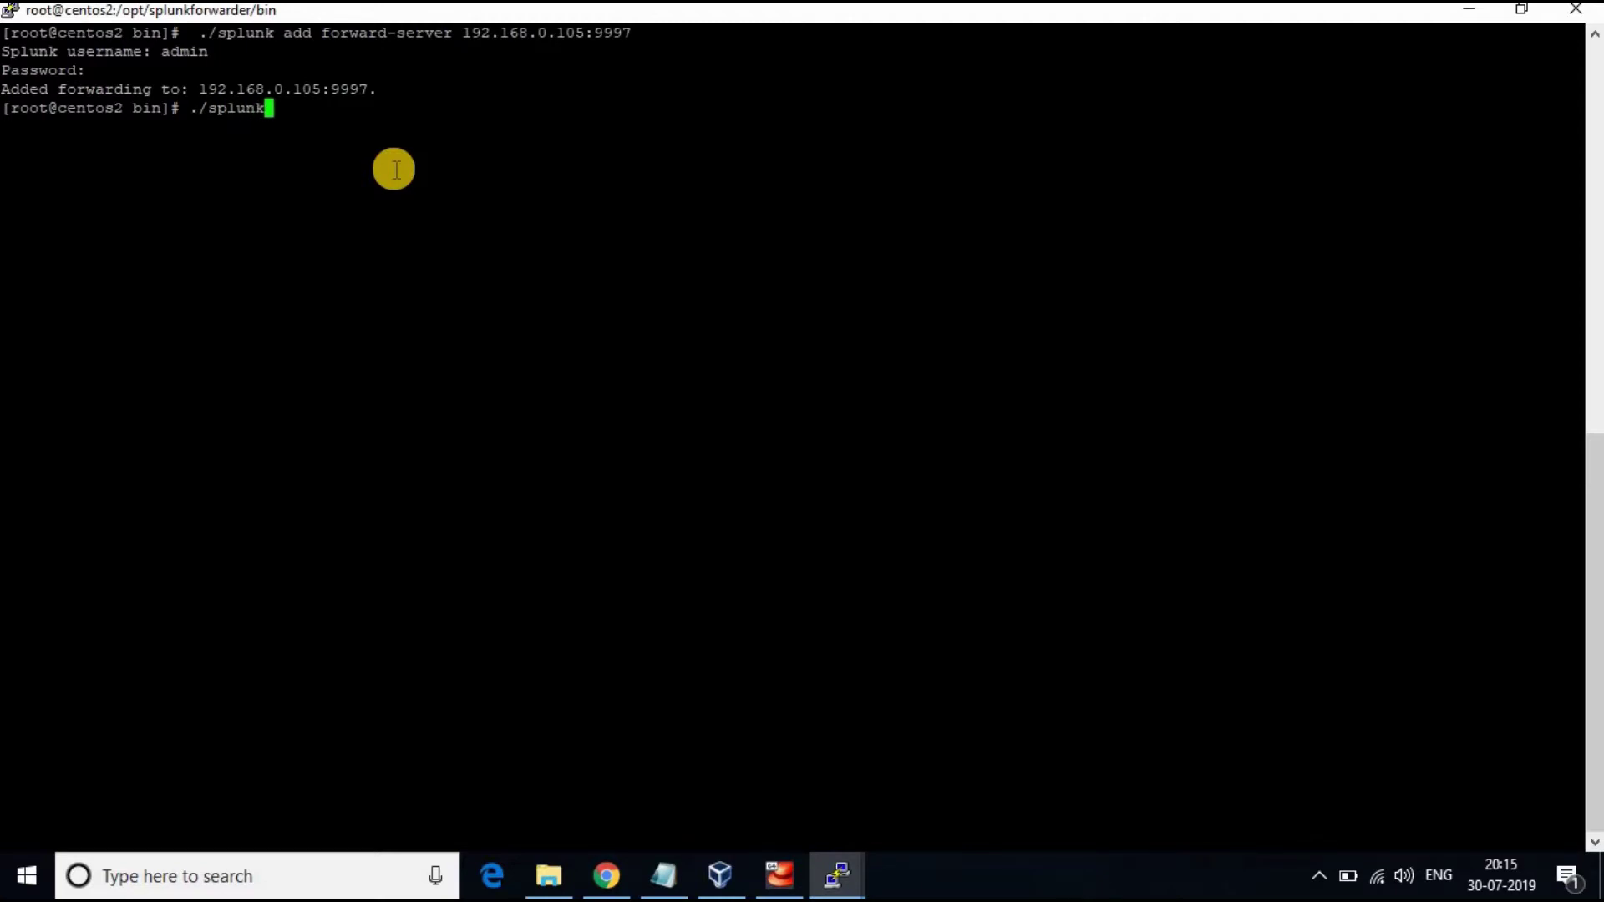
text( restart)
key(Return)
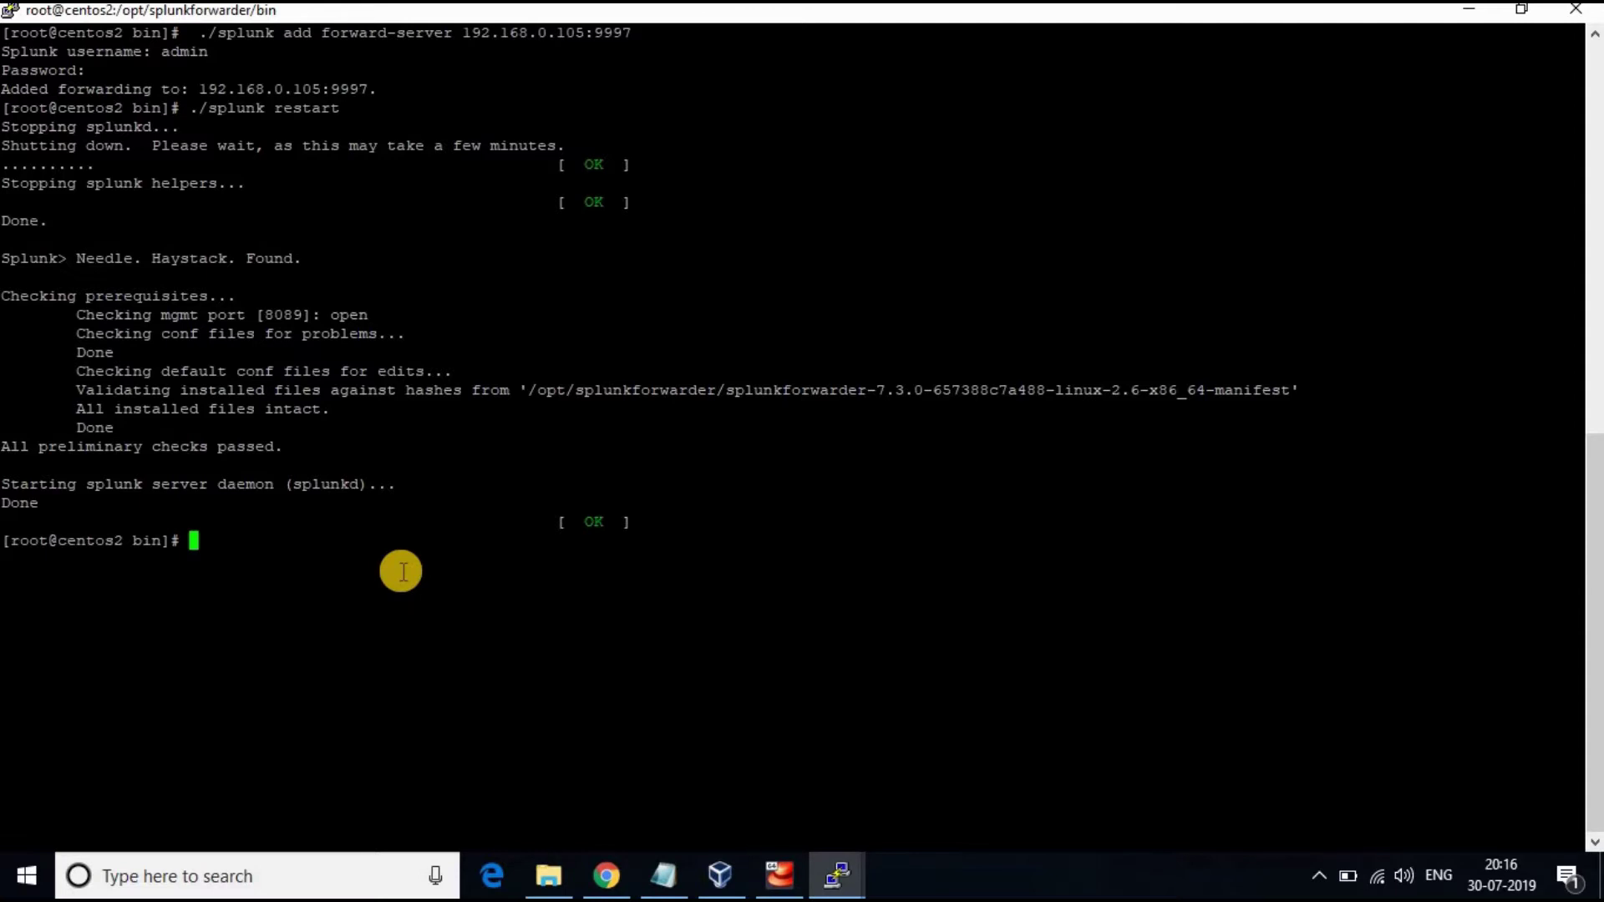
Add 9997 as a receiving port in Splunk's Forwarding and receiving settings
click(618, 878)
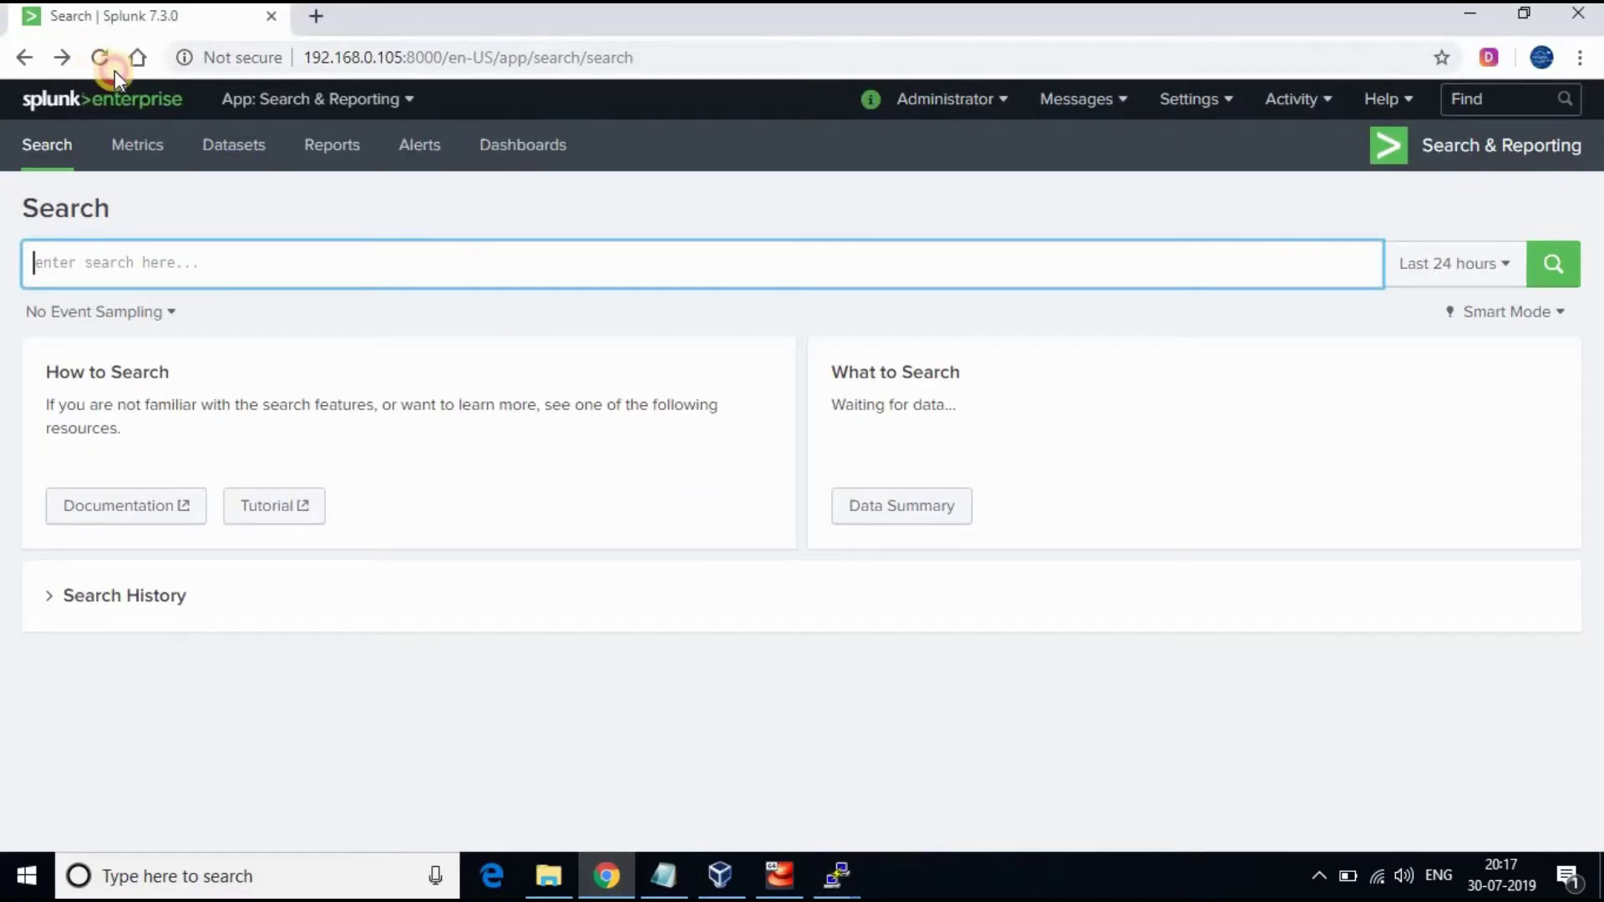
click(100, 57)
click(1224, 107)
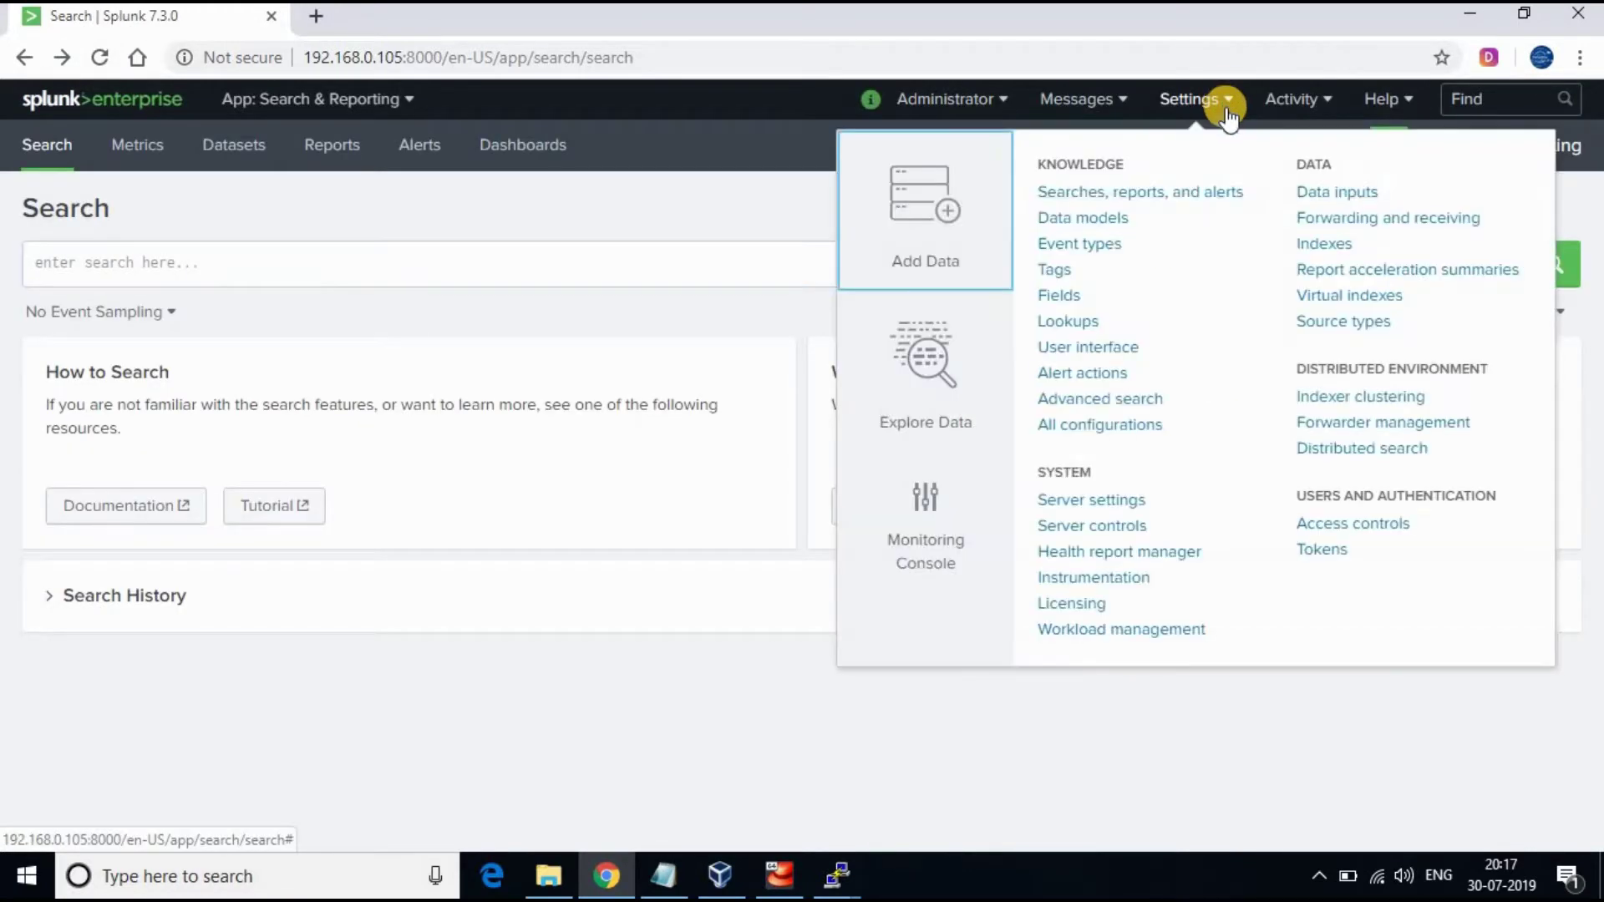
click(1361, 221)
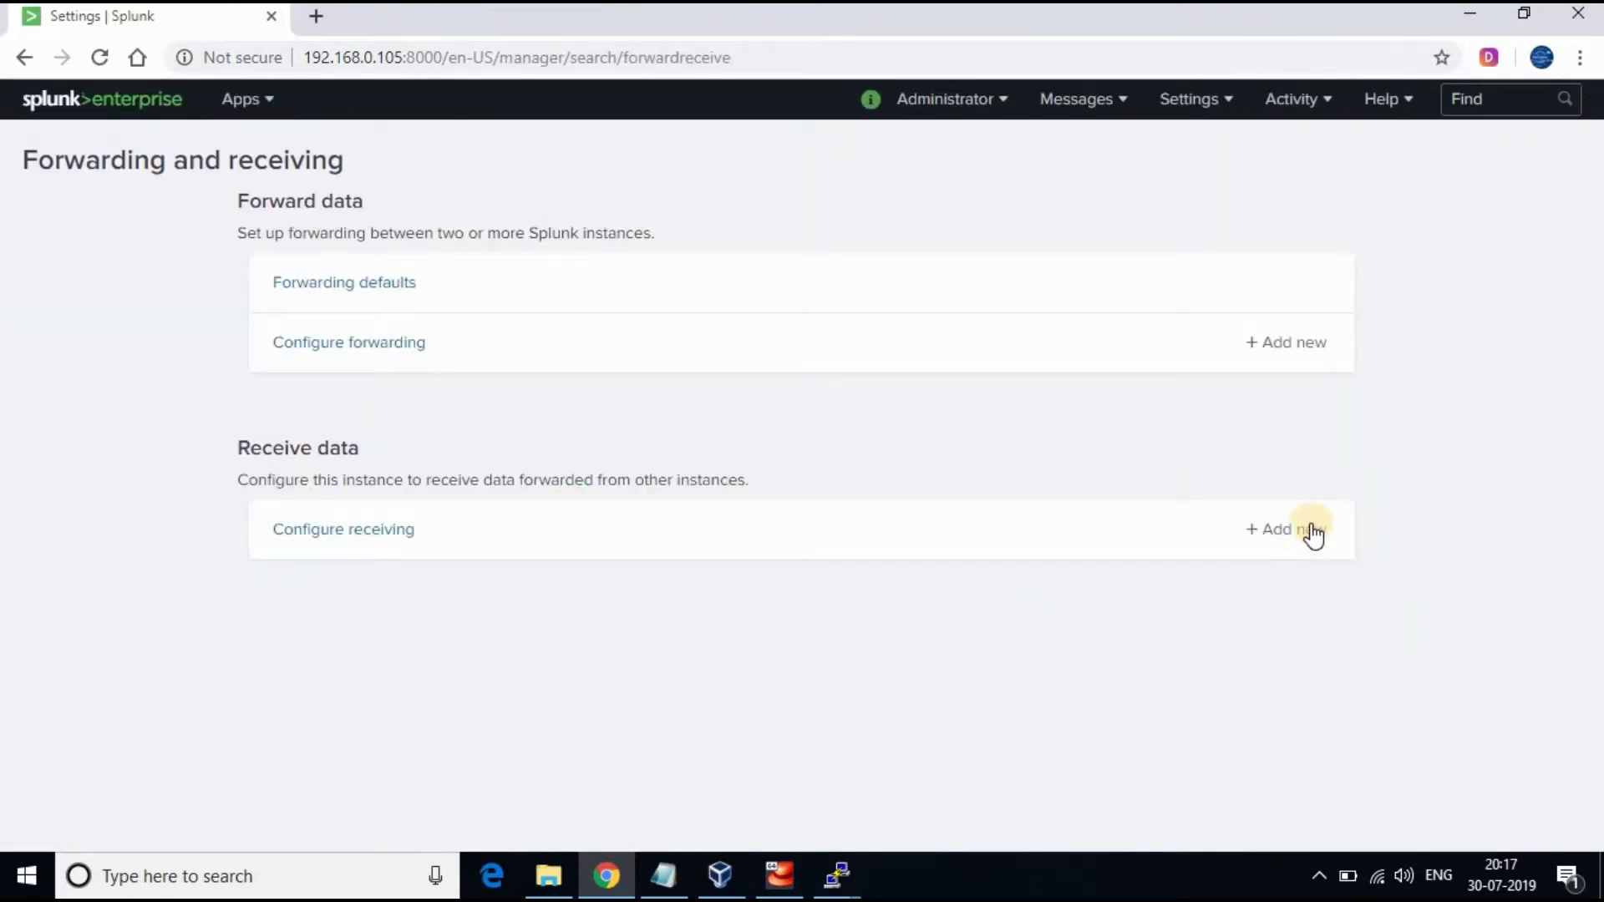
click(1313, 532)
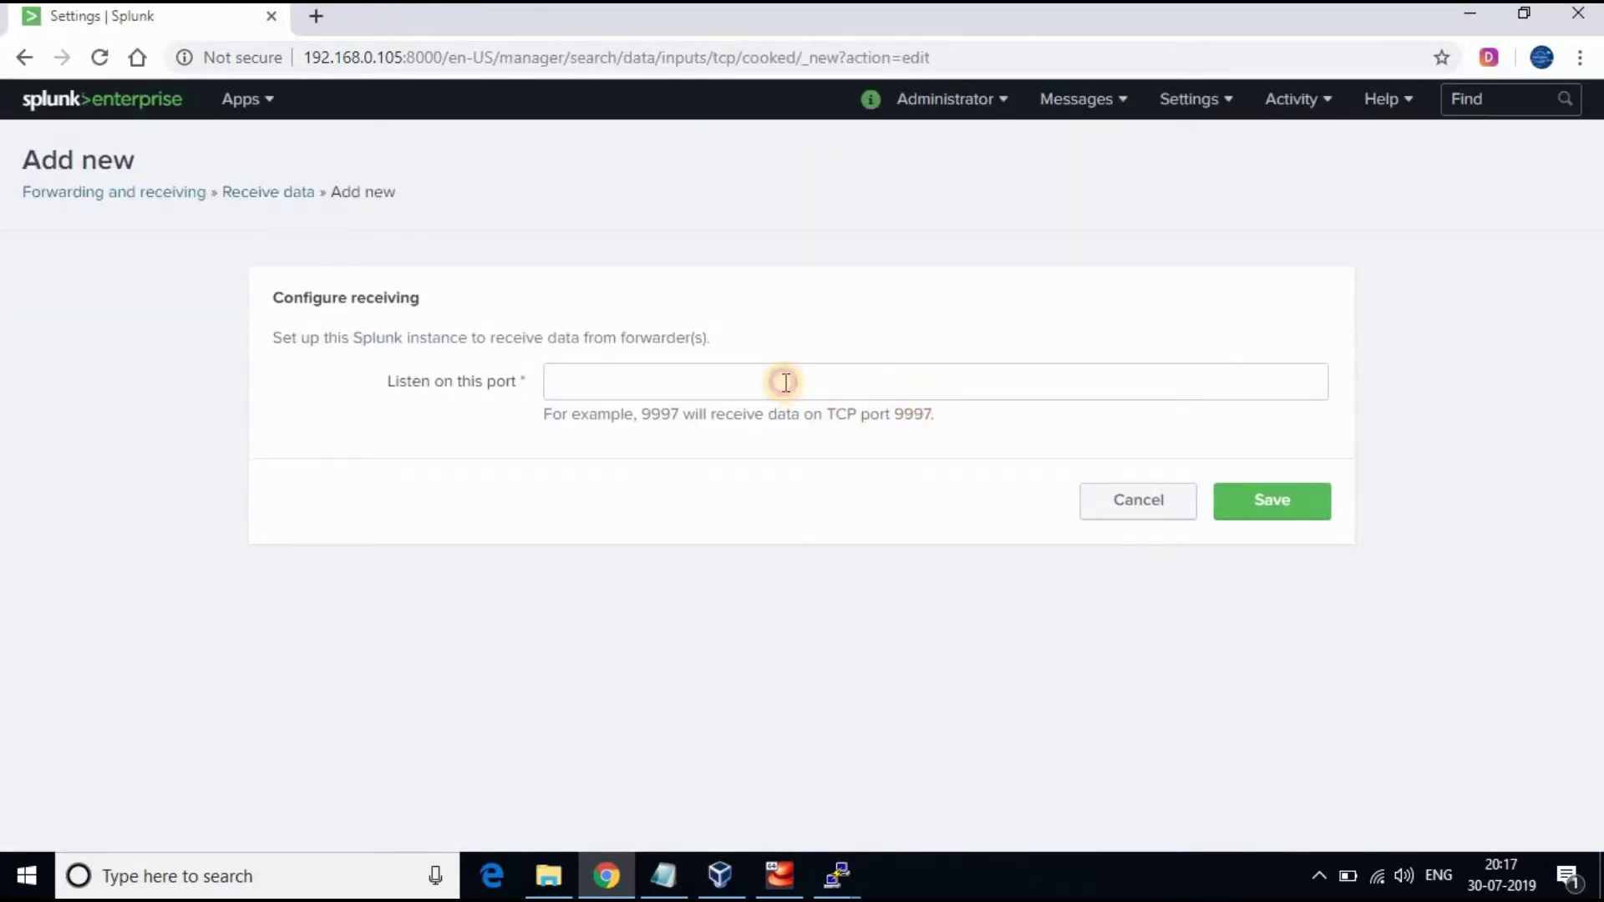
click(785, 383)
text(999)
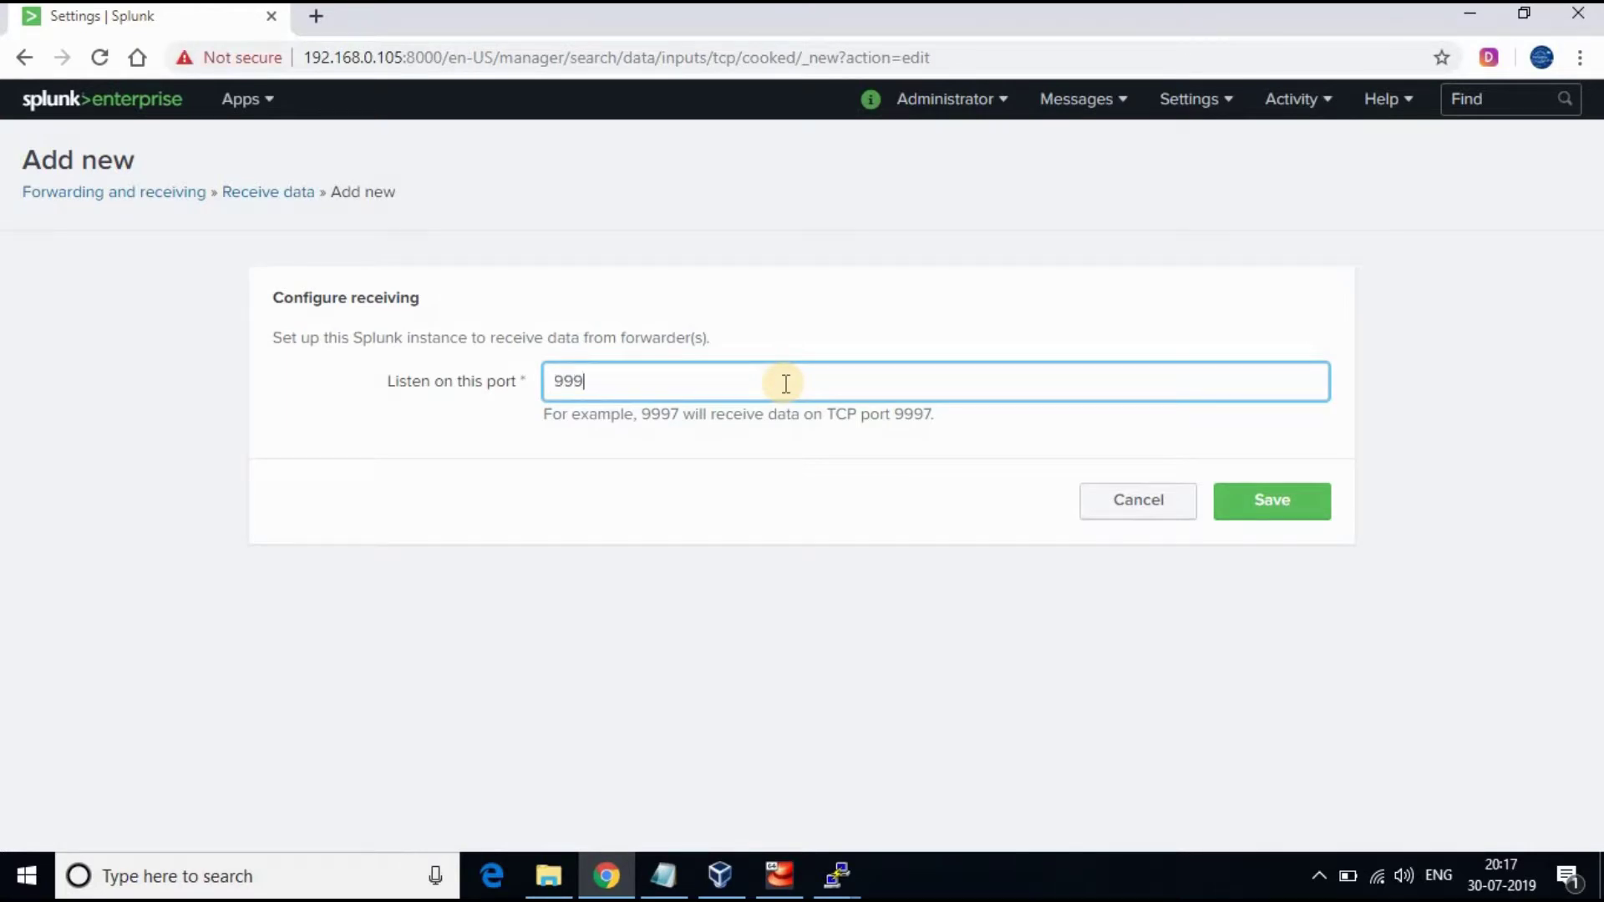
text(7)
click(1263, 504)
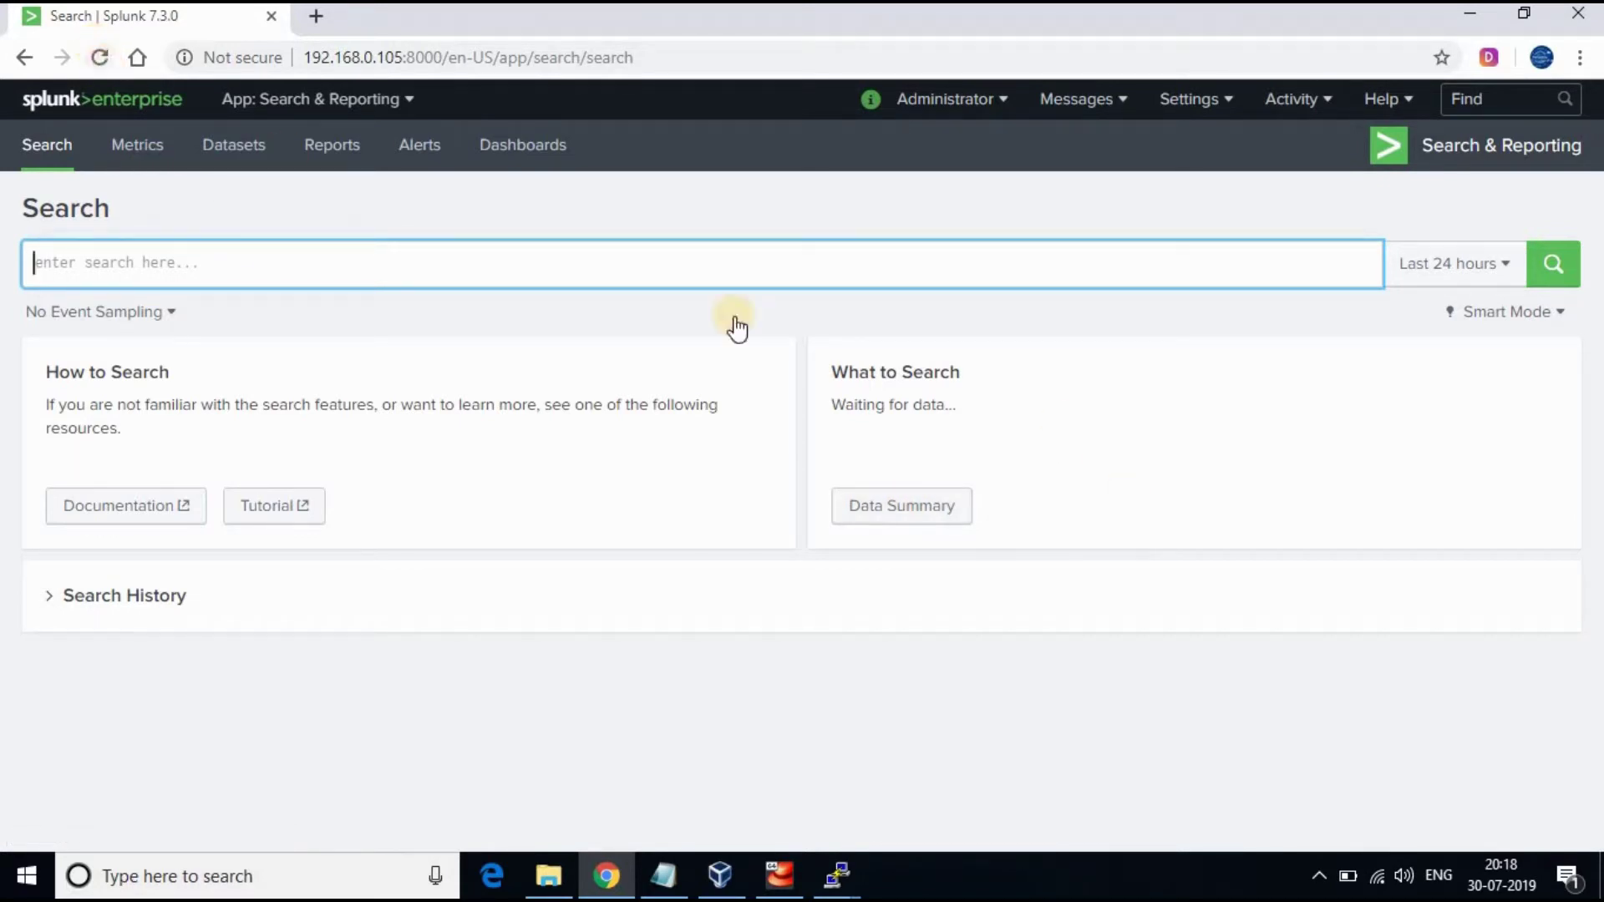
key(F5)
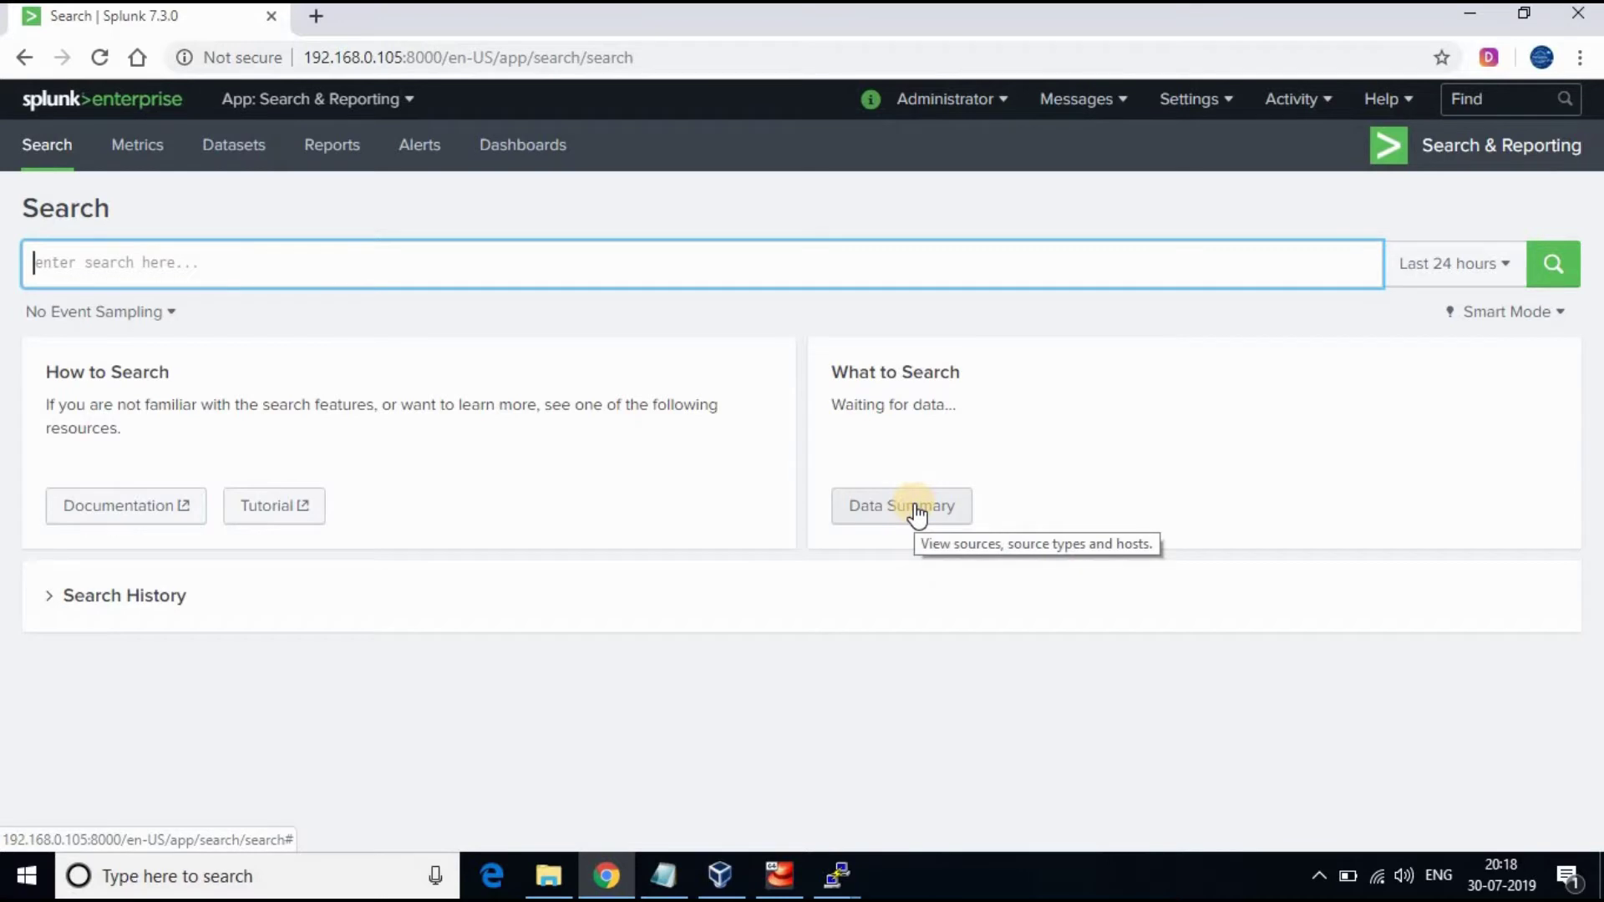
key(alt+Tab)
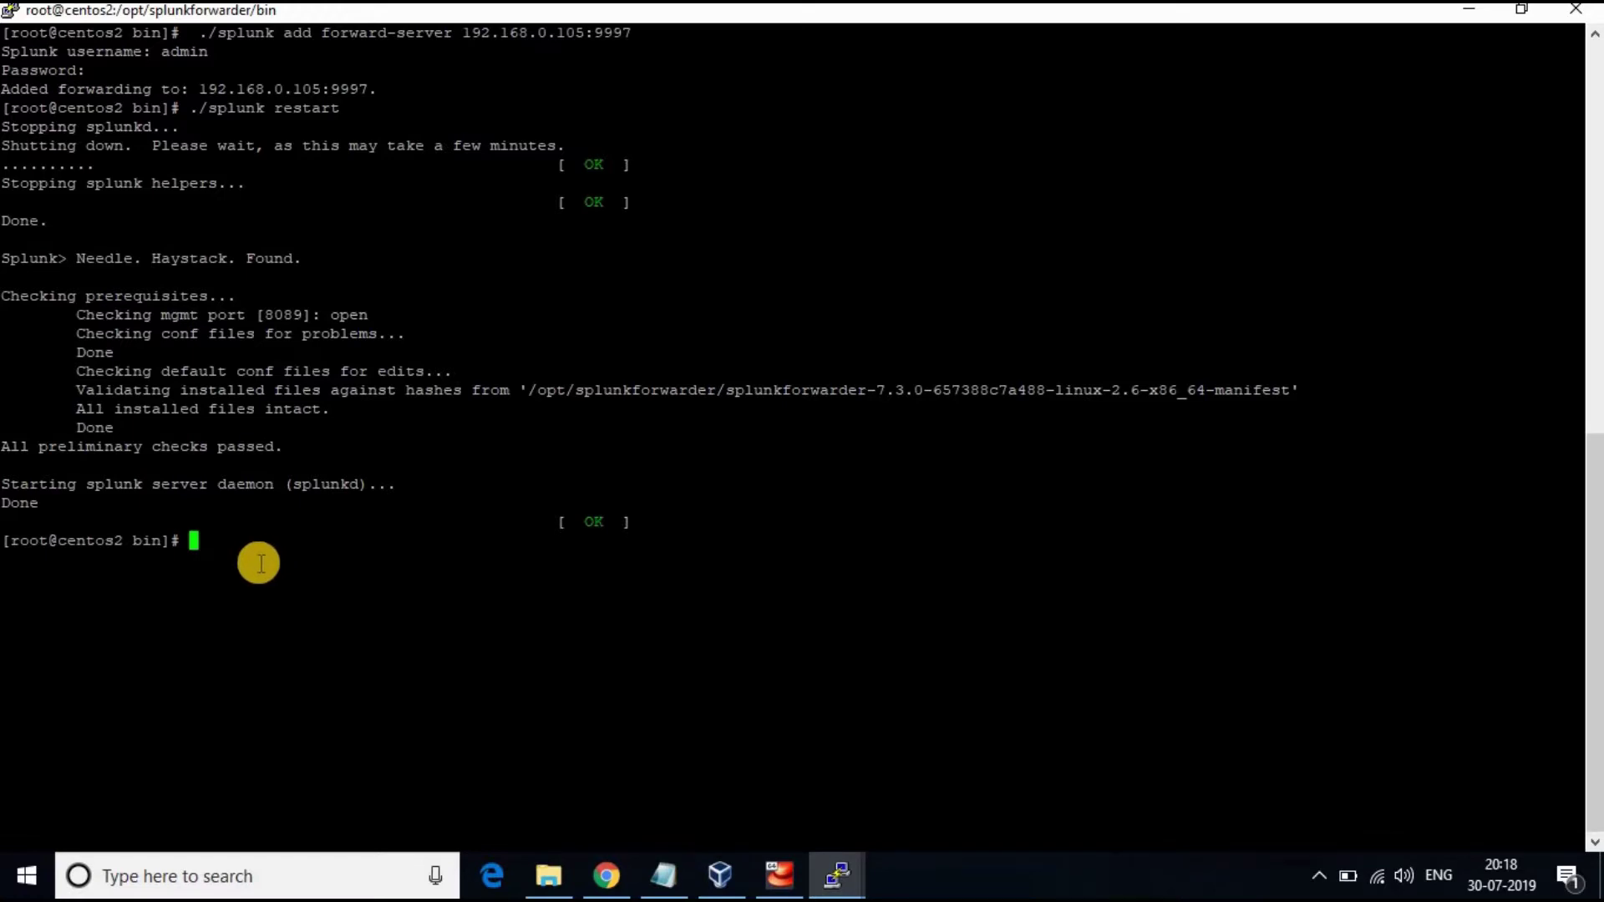
List the files in /var/log and try the add monitor command for /var/log/secure
text(cd /var/log)
key(Return)
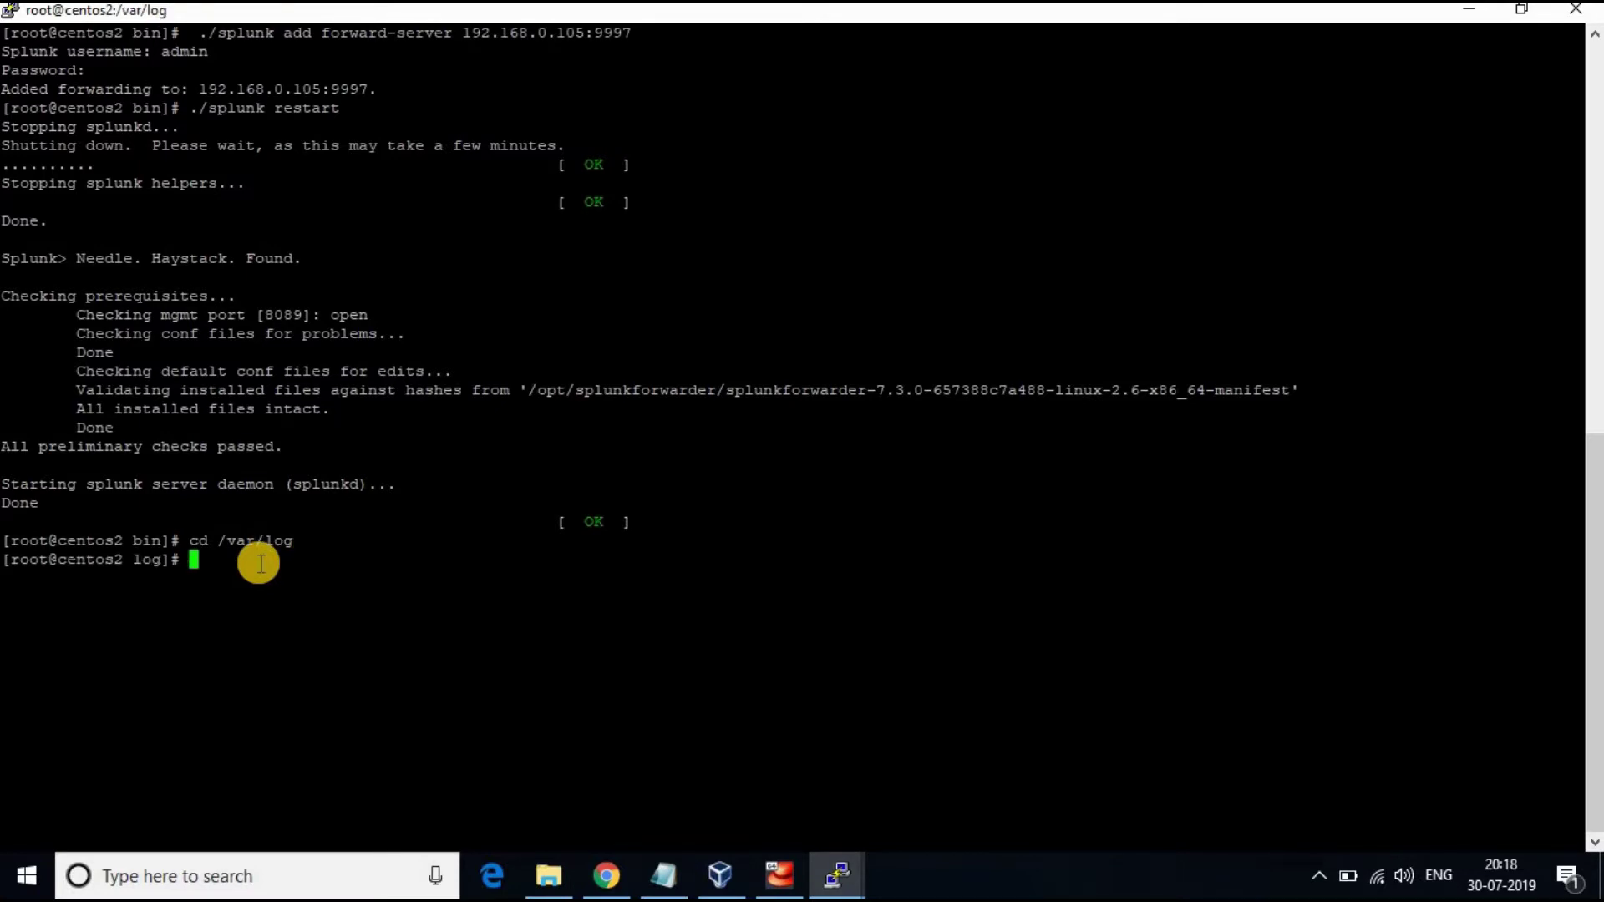
text(ls)
key(Return)
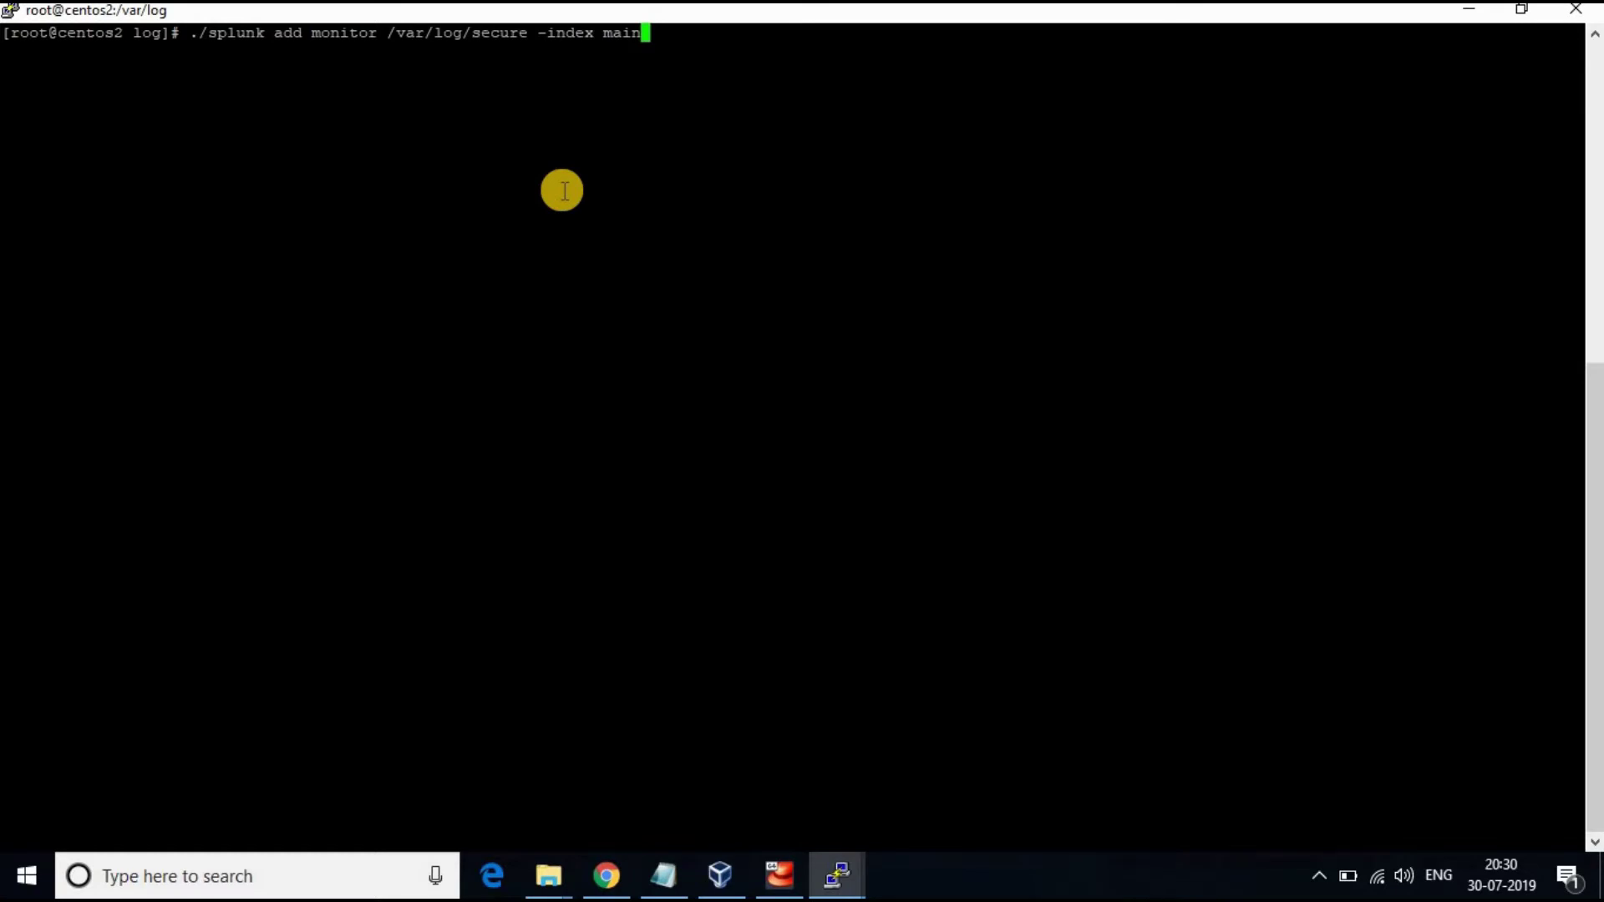
key(Return)
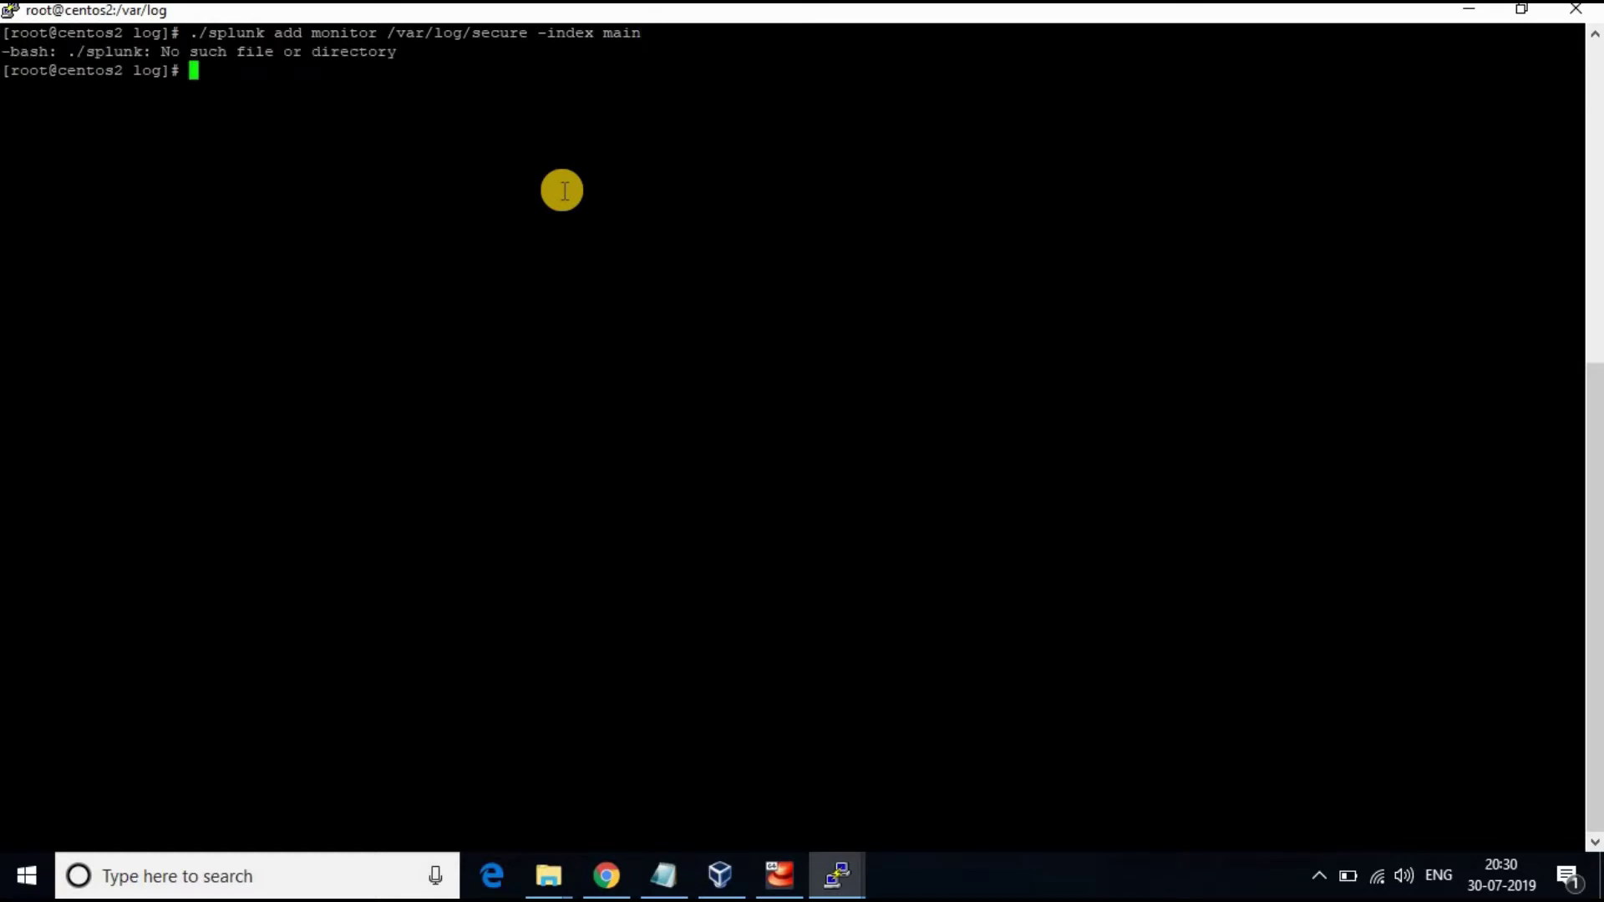
From /opt/splunkforwarder/bin, rerun ./splunk add monitor /var/log/secure -index main with the admin password
text(cd /opt/sp)
key(Tab)
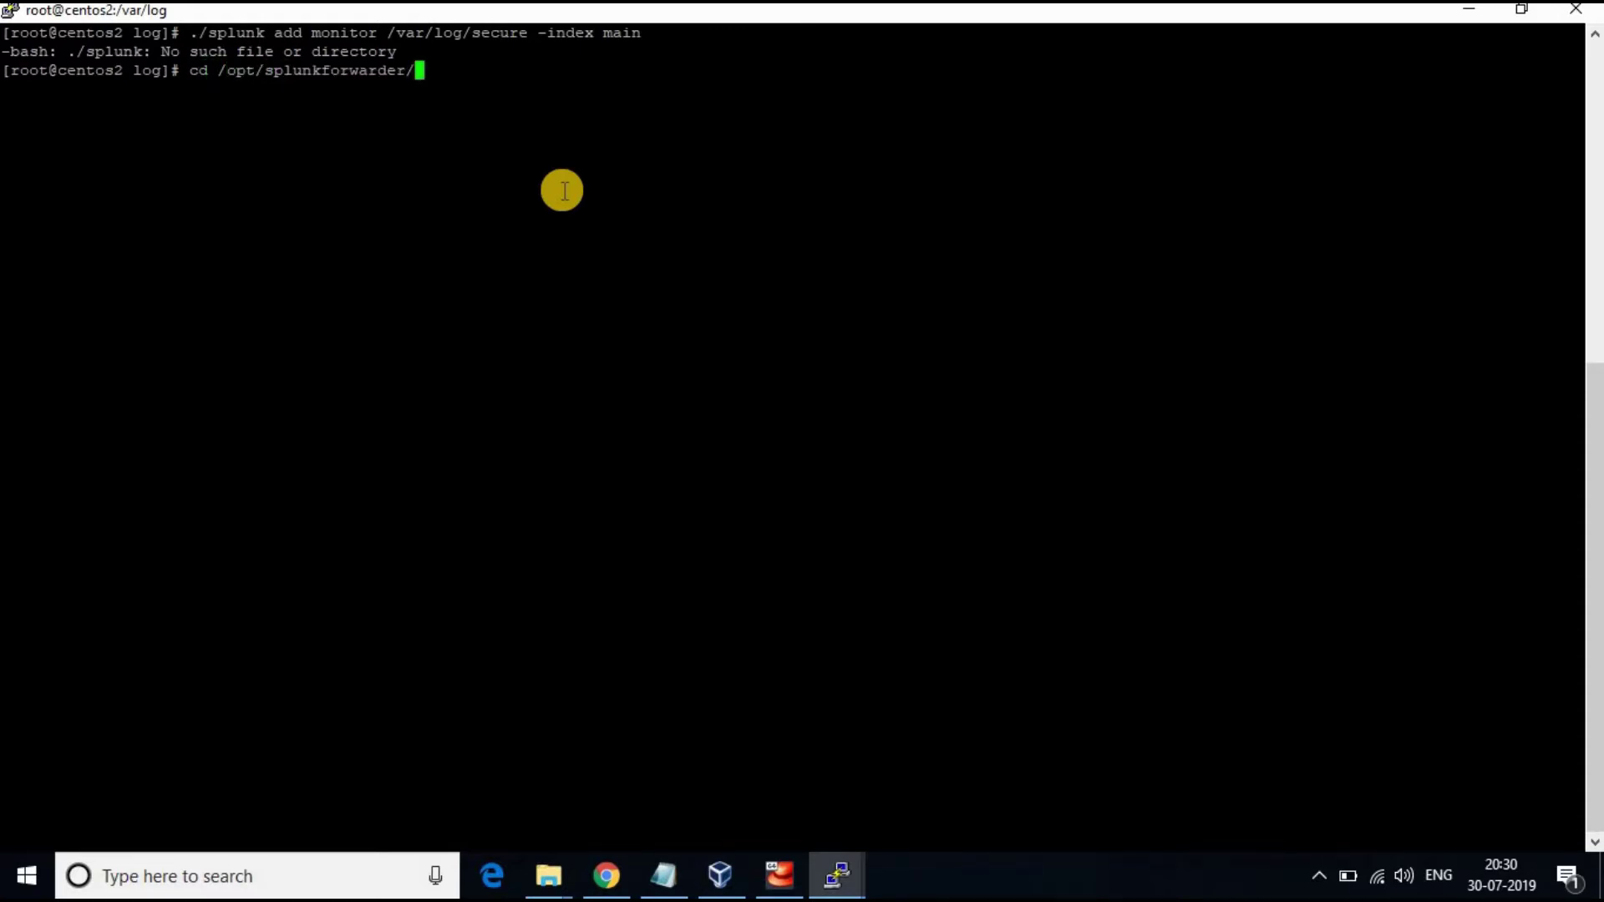
text(bin)
key(Return)
key(Up)
key(Up)
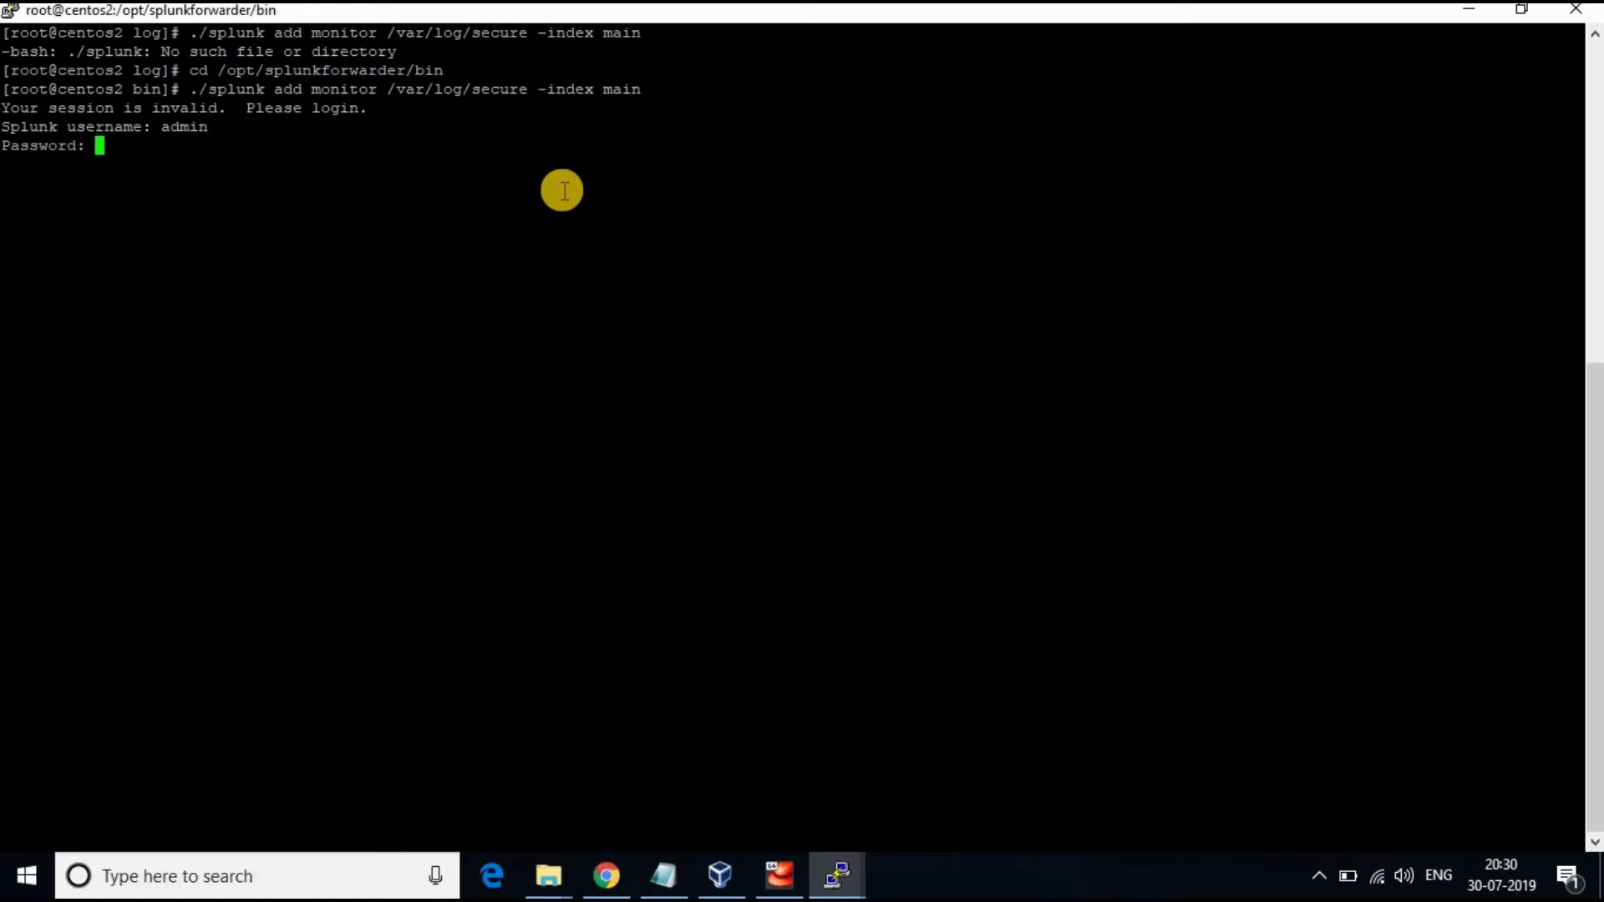
key(Return)
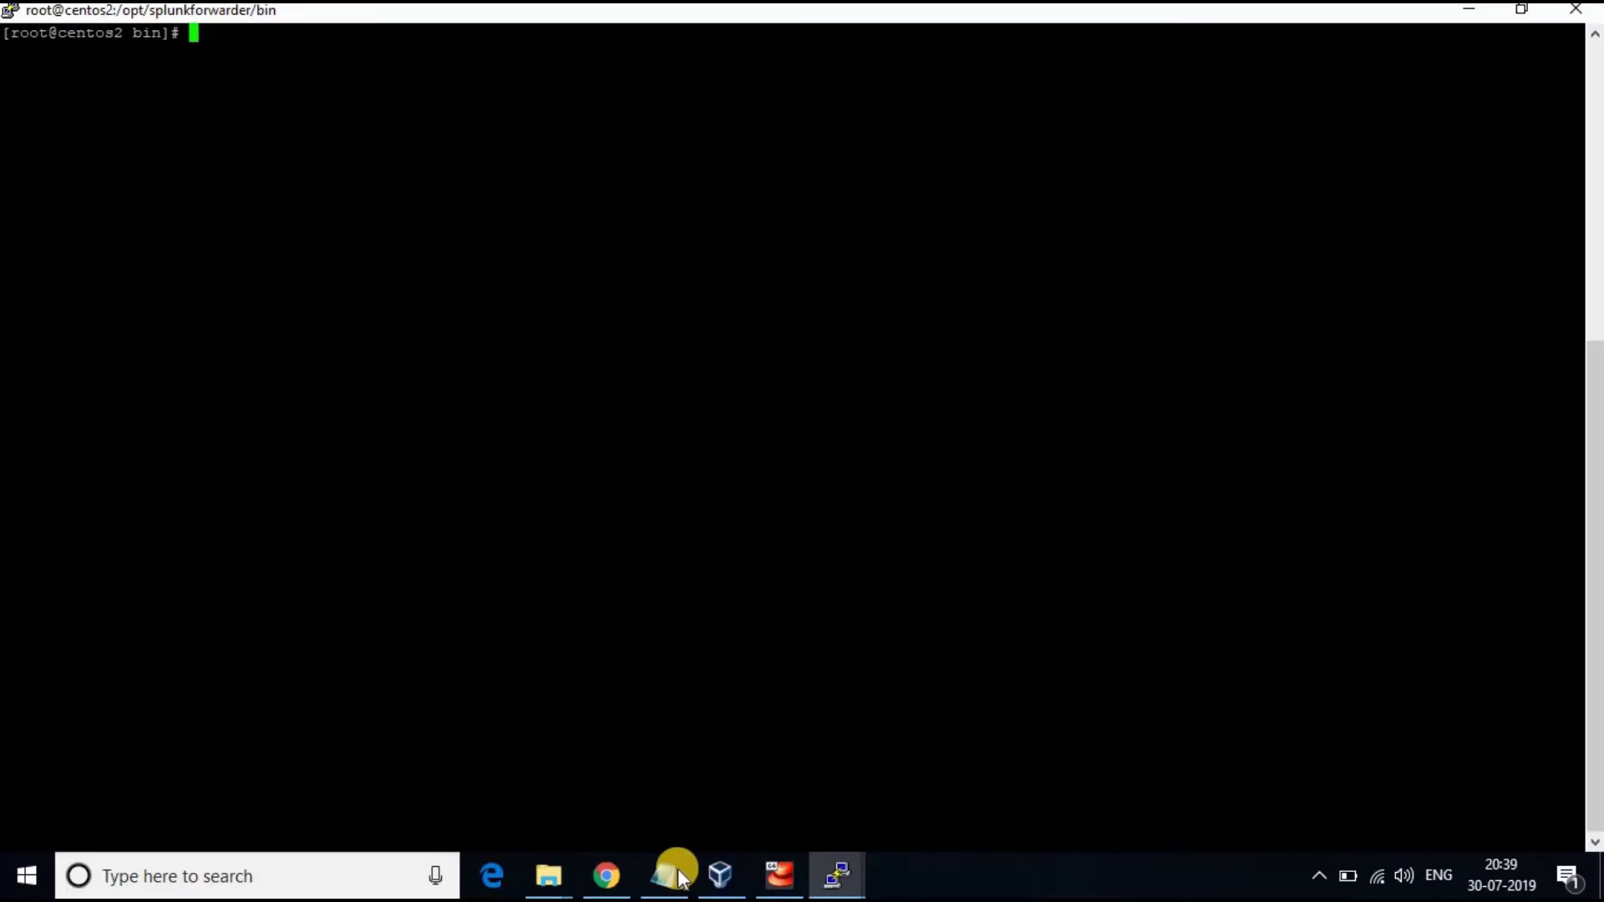
Copy the firewall-cmd rules from Splunk.txt and run them to permanently open port 9997/tcp and 9997/udp
click(665, 873)
click(746, 594)
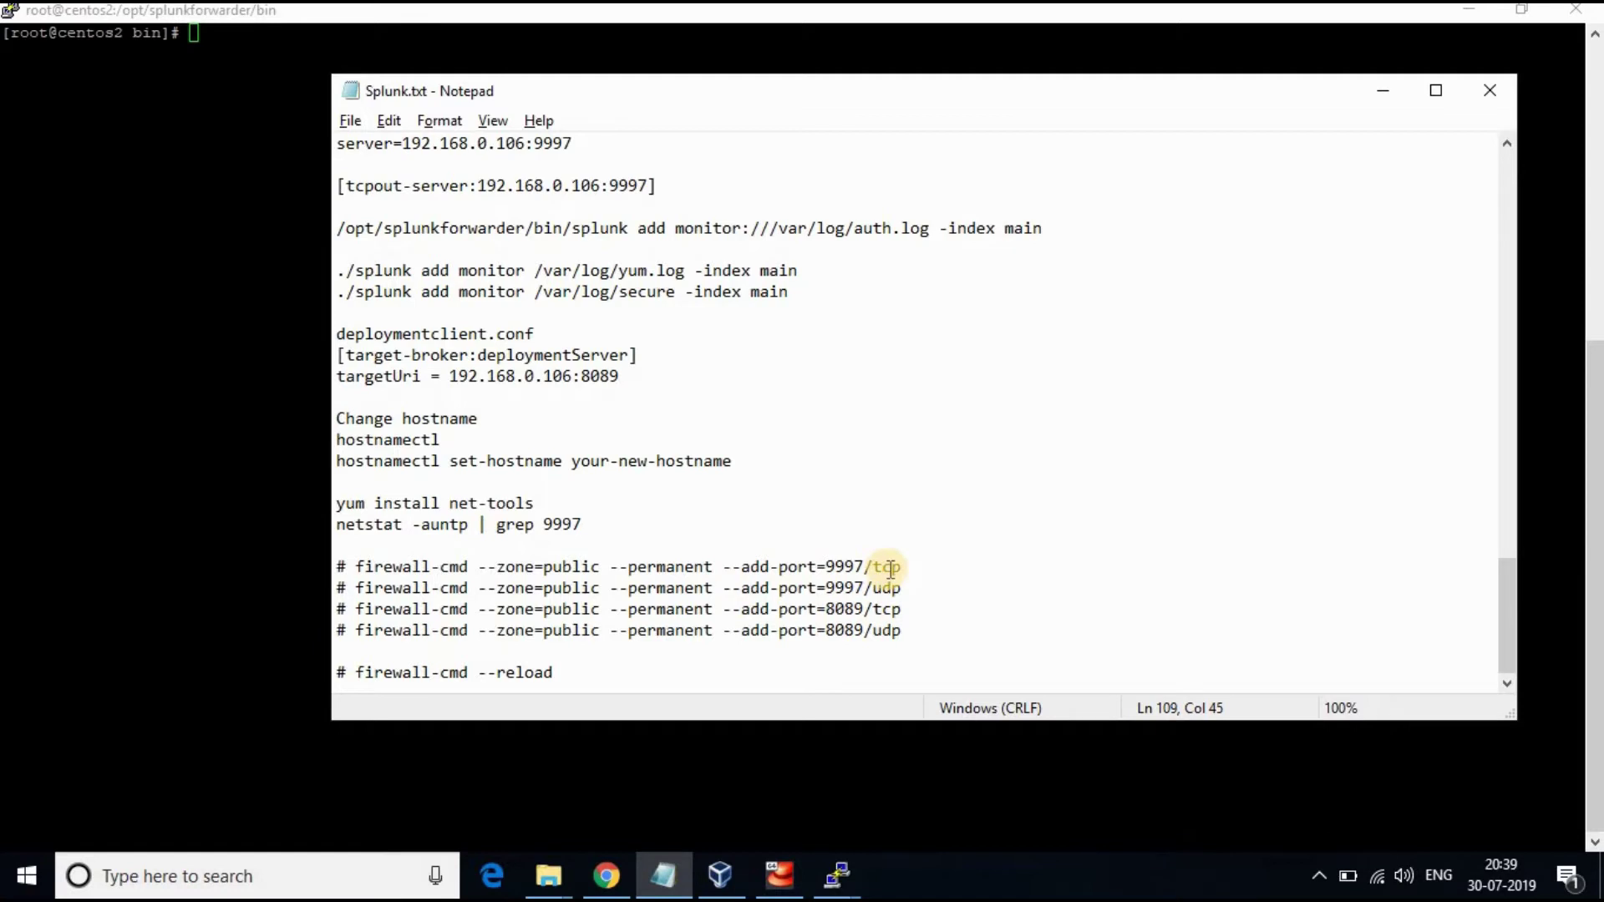
drag(902, 565, 352, 565)
key(ctrl+c)
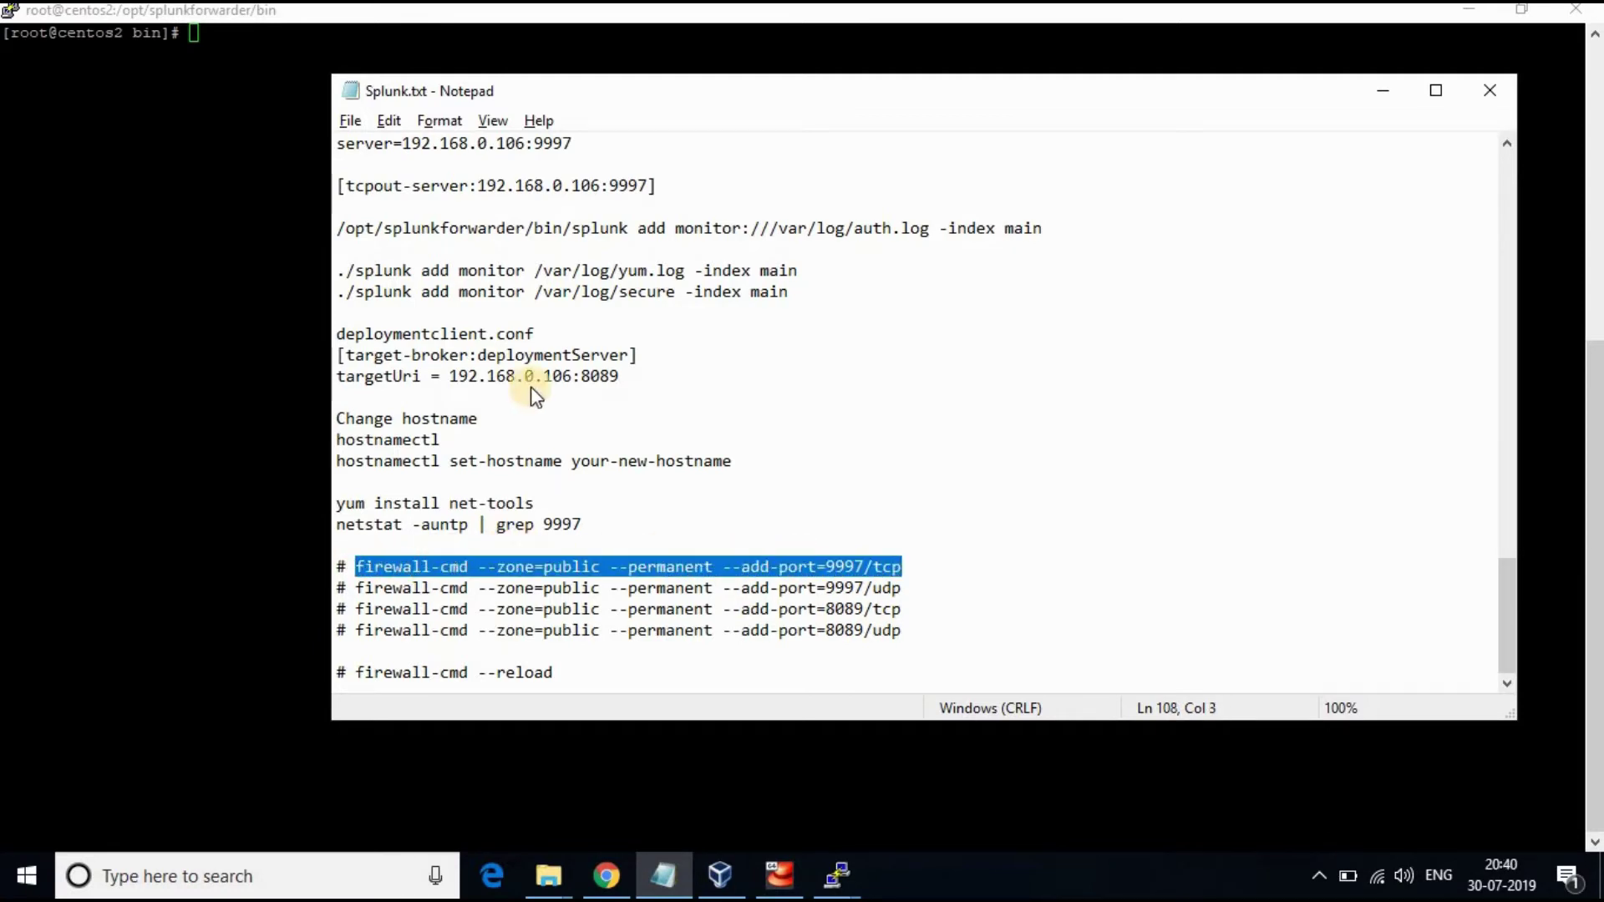
right_click(426, 567)
key(Return)
right_click(459, 96)
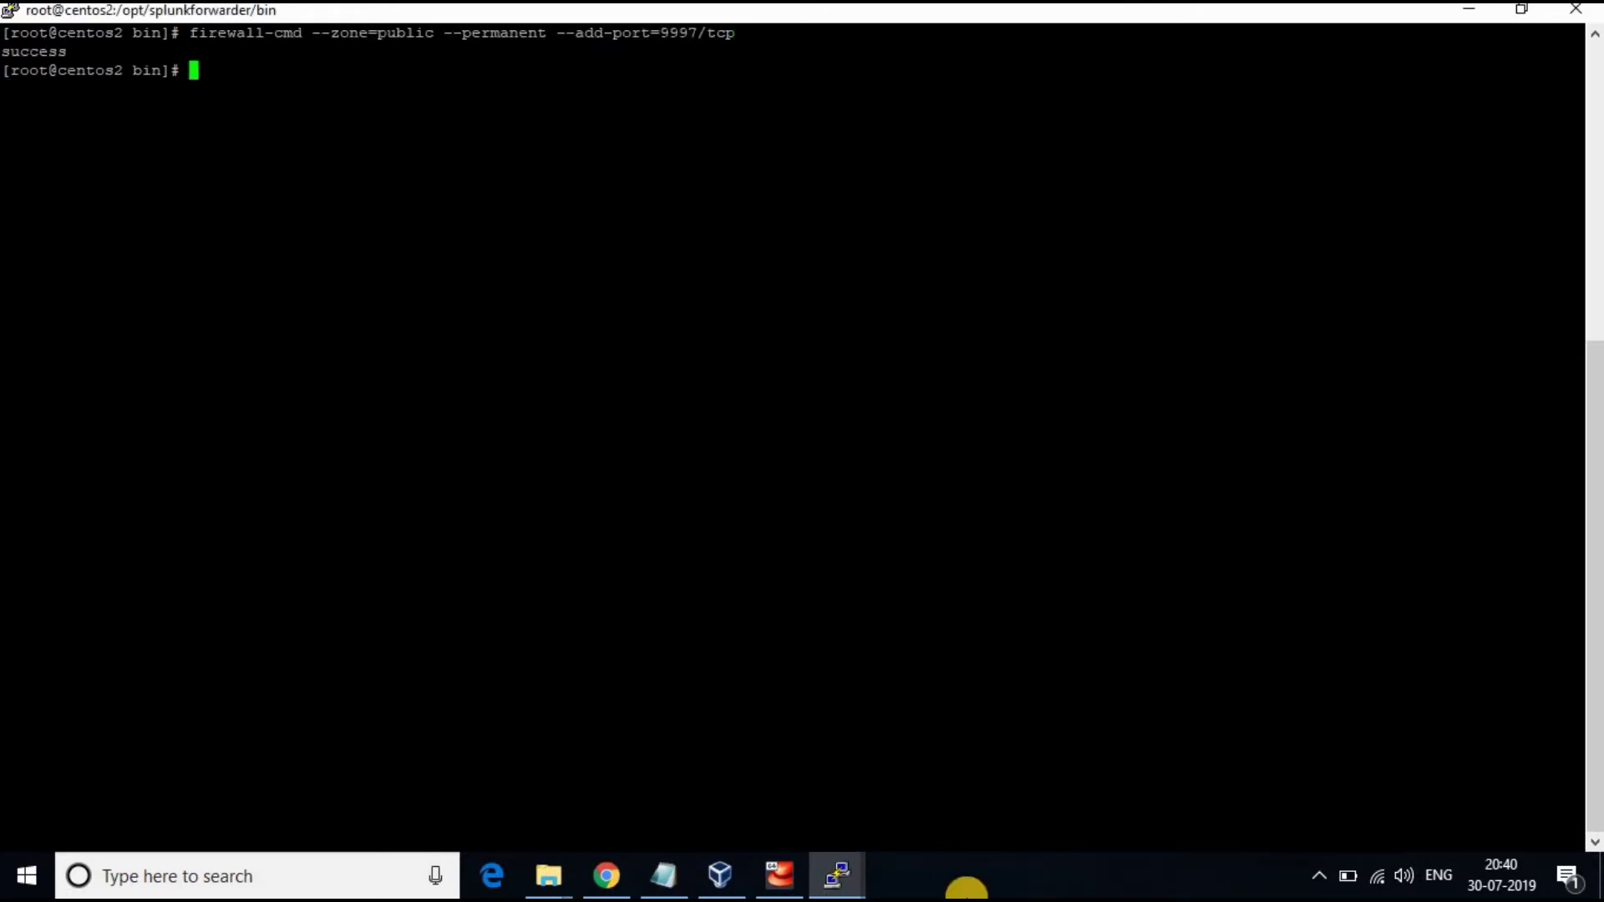
click(662, 874)
drag(359, 587, 898, 593)
key(ctrl+c)
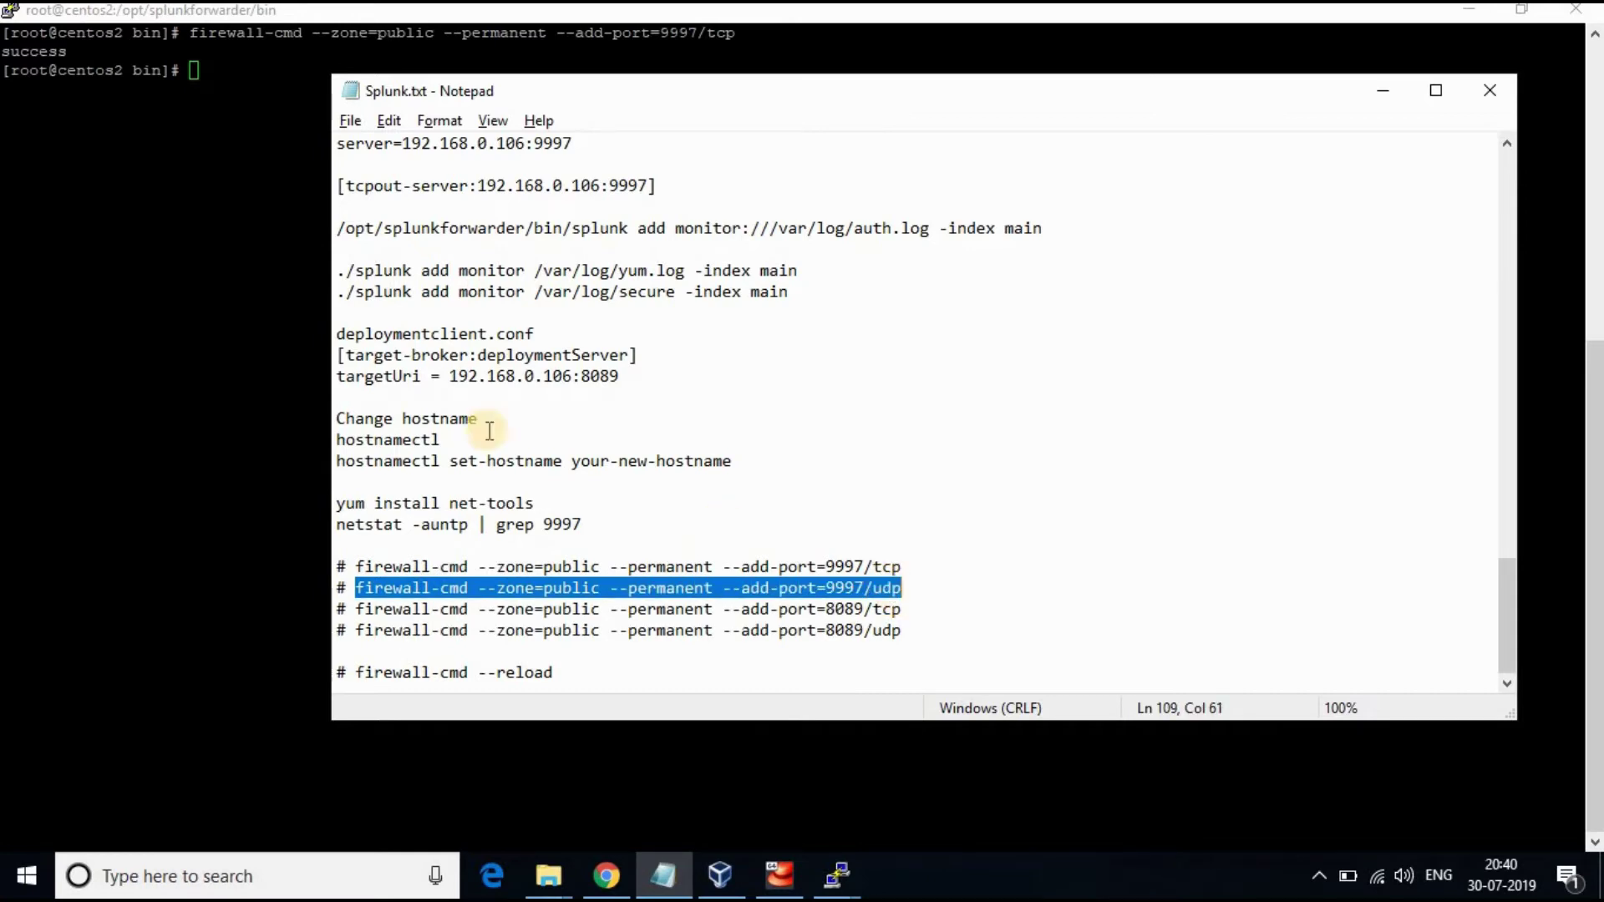
key(alt+Tab)
right_click(347, 226)
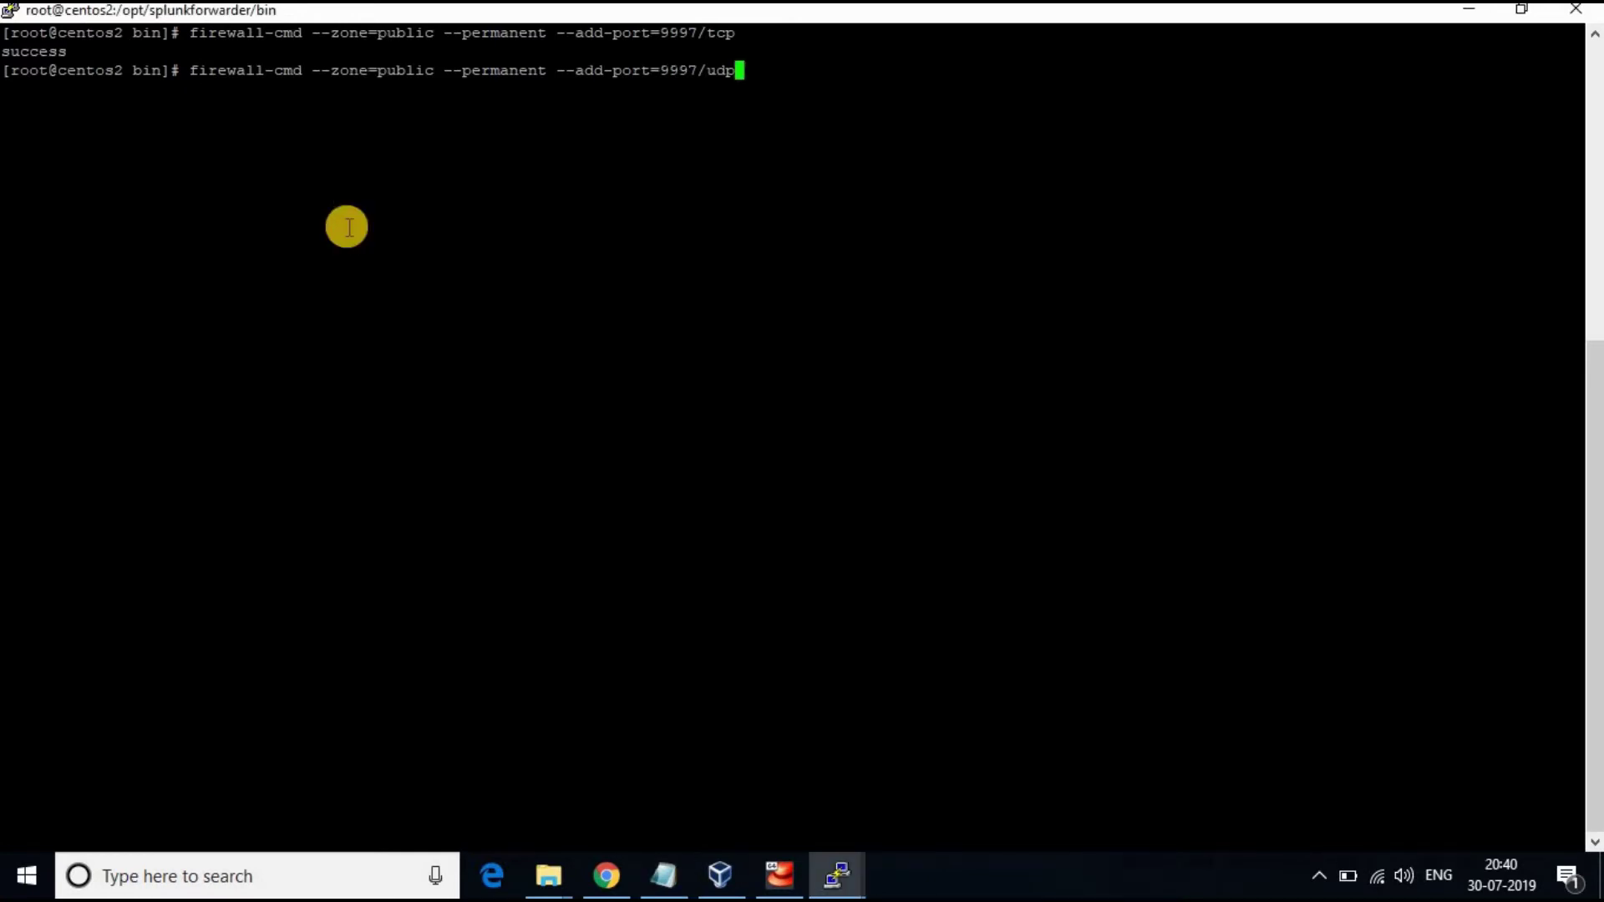
key(Return)
Permanently open port 8089 over TCP and UDP with the firewall-cmd lines from Splunk.txt
click(662, 875)
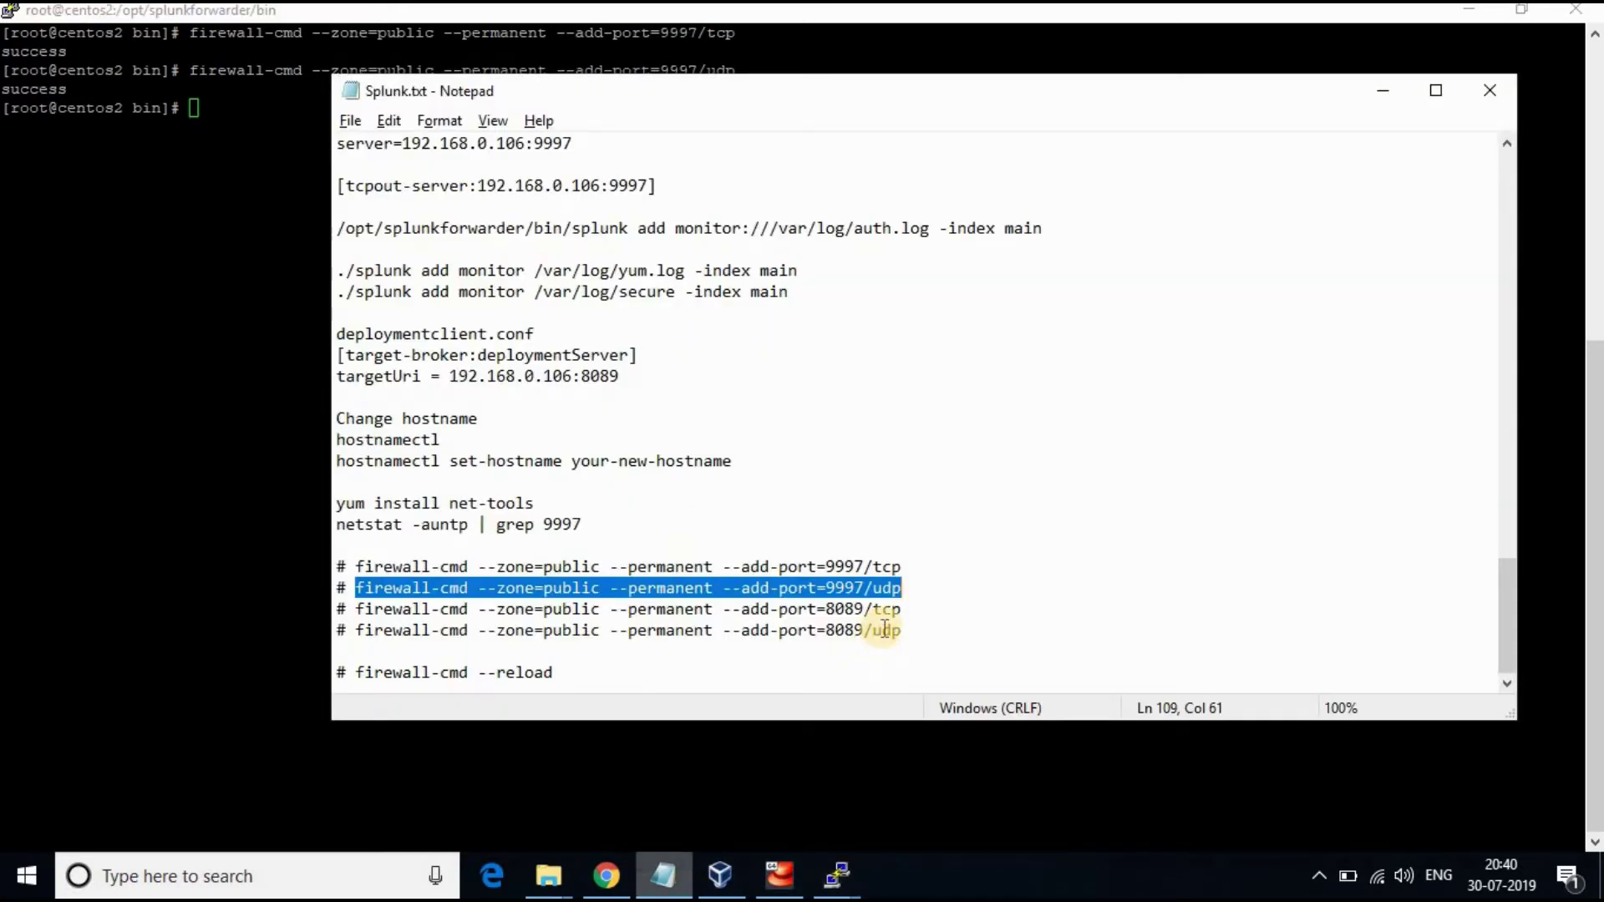
drag(901, 609, 356, 609)
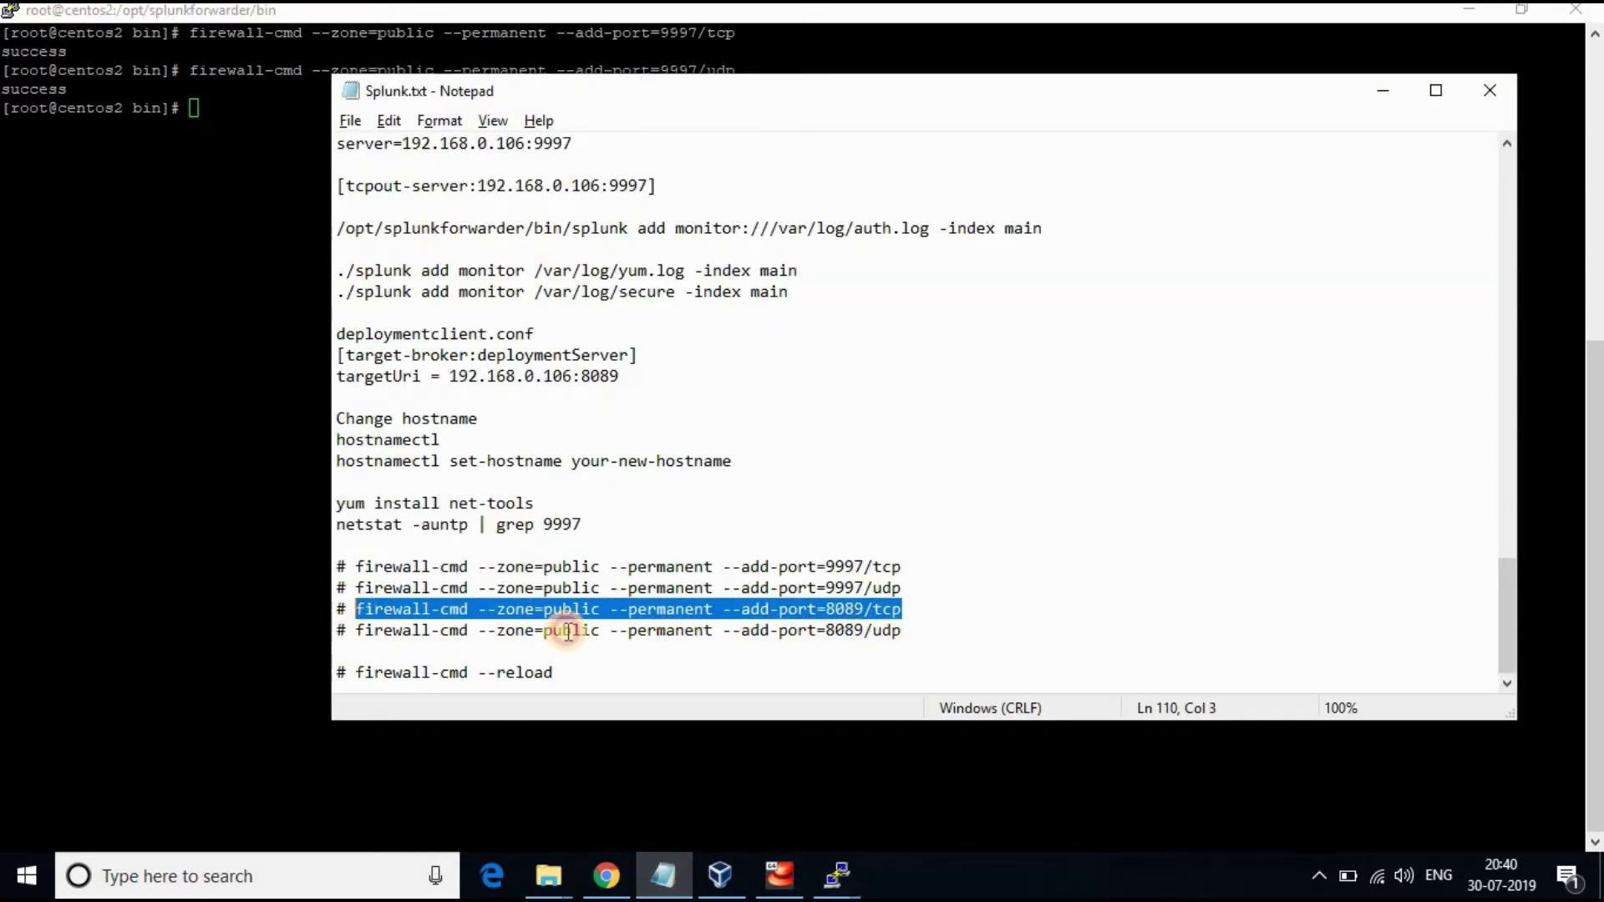
key(ctrl+c)
key(alt+Tab)
right_click(414, 302)
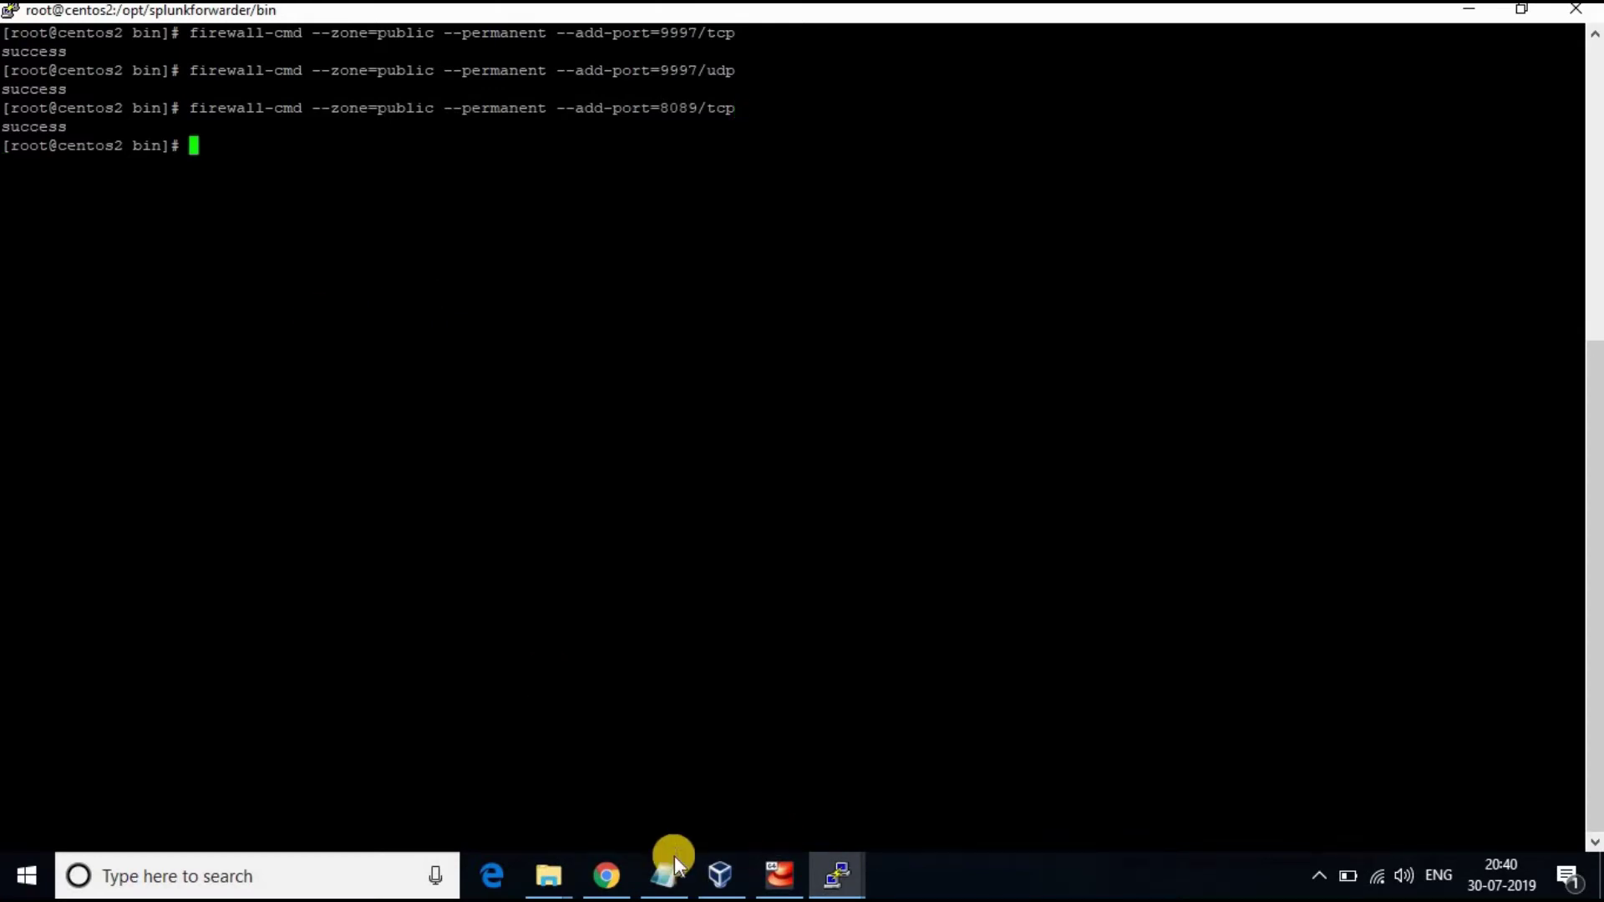
click(662, 875)
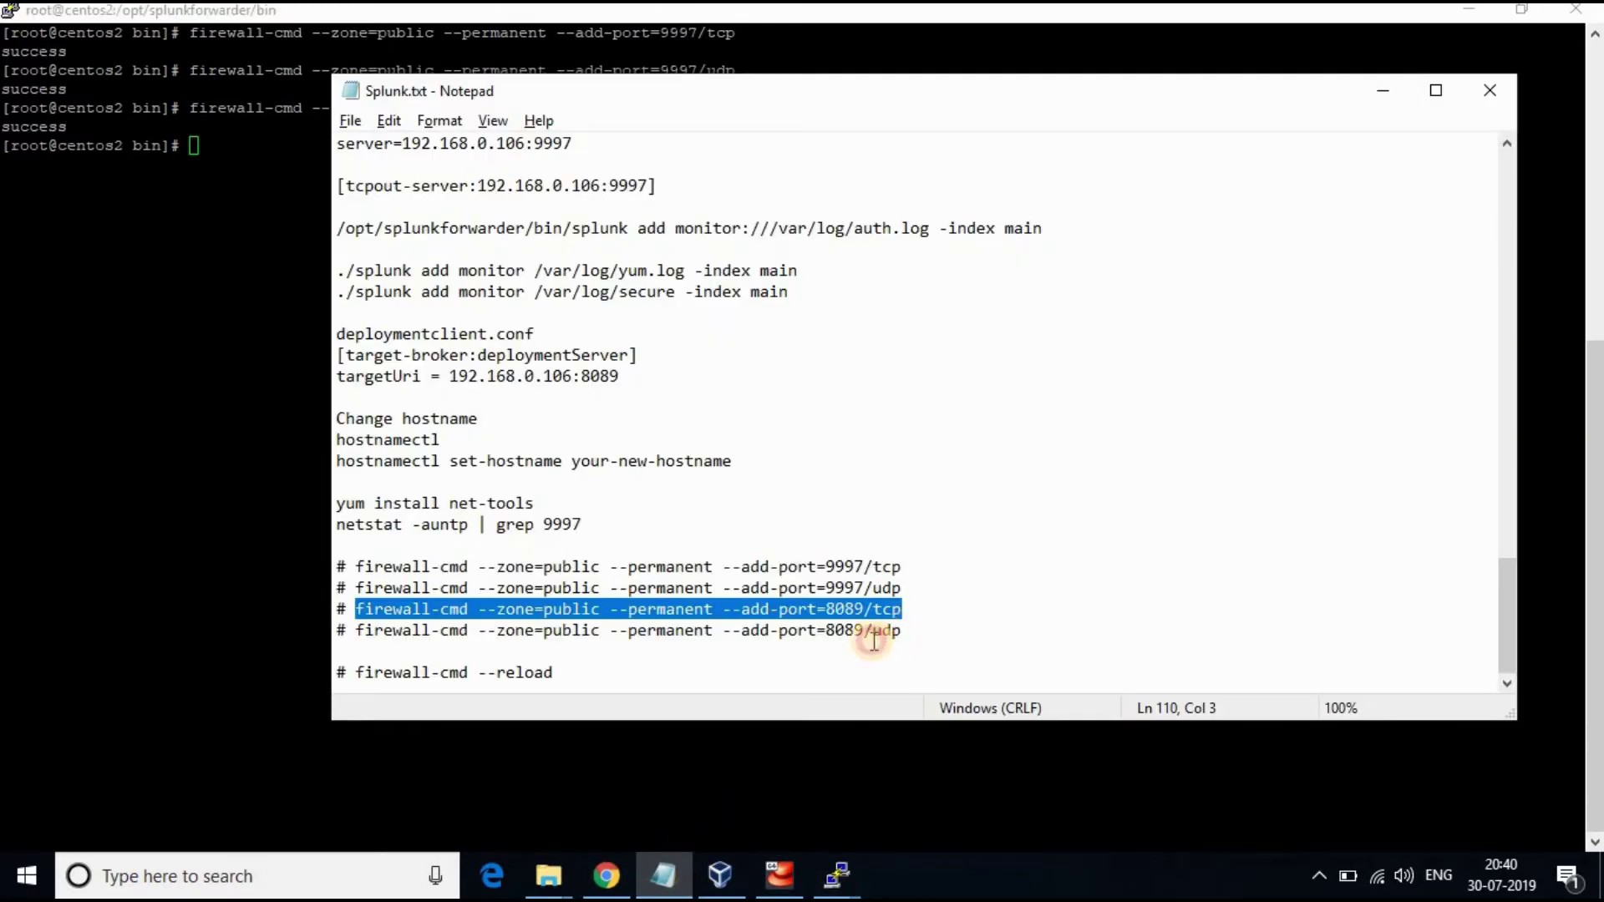
drag(898, 633, 359, 639)
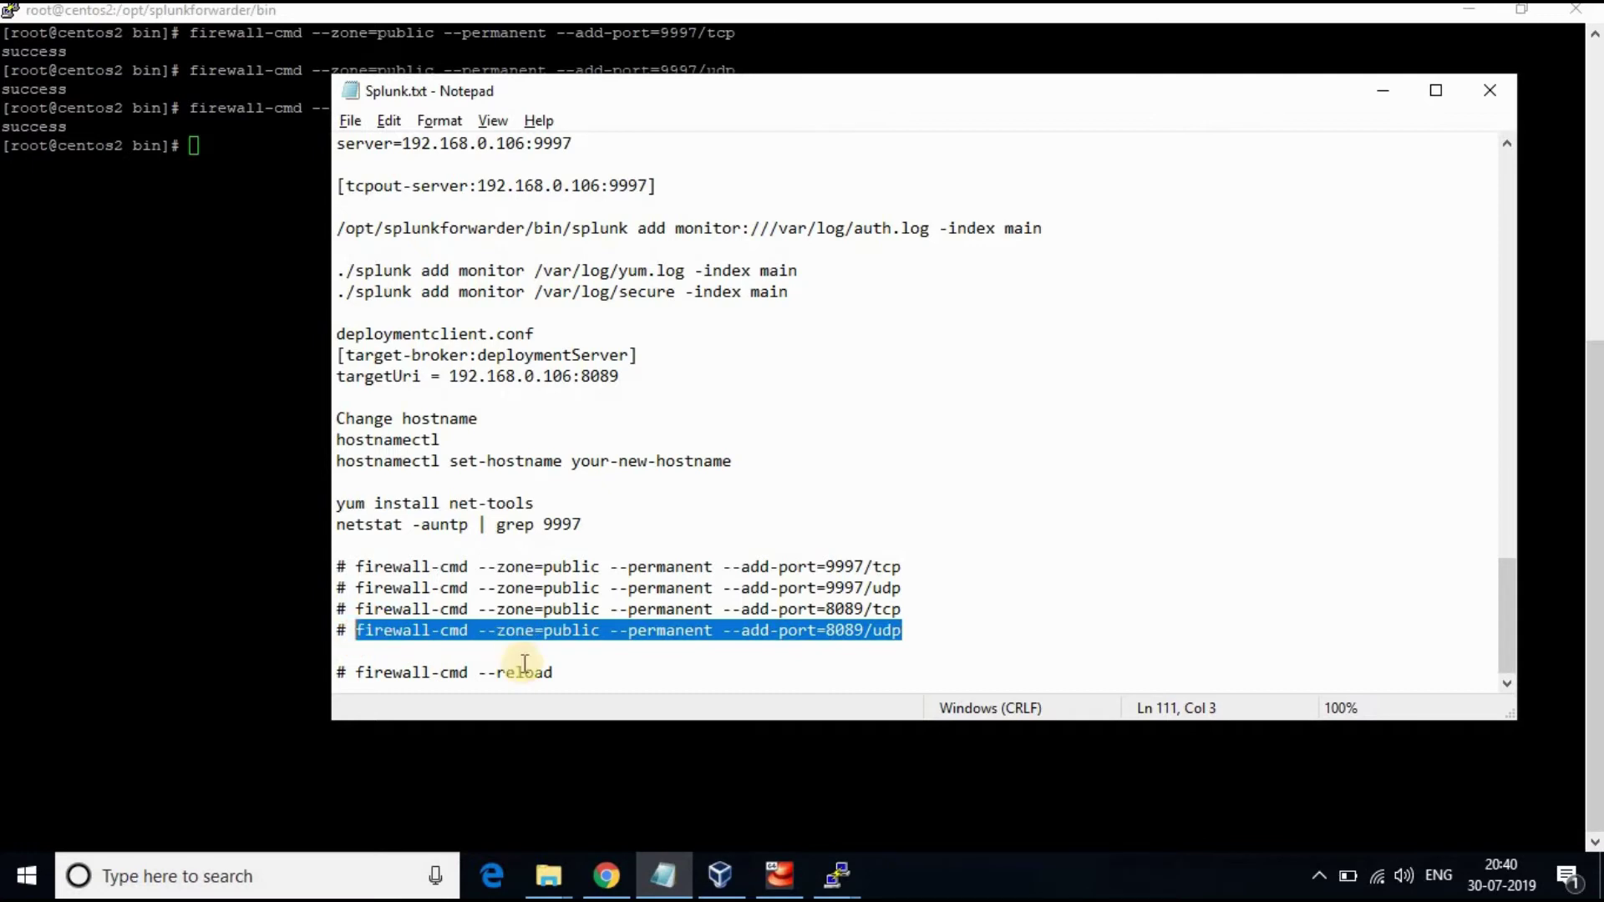
key(ctrl+c)
key(alt+Tab)
right_click(345, 286)
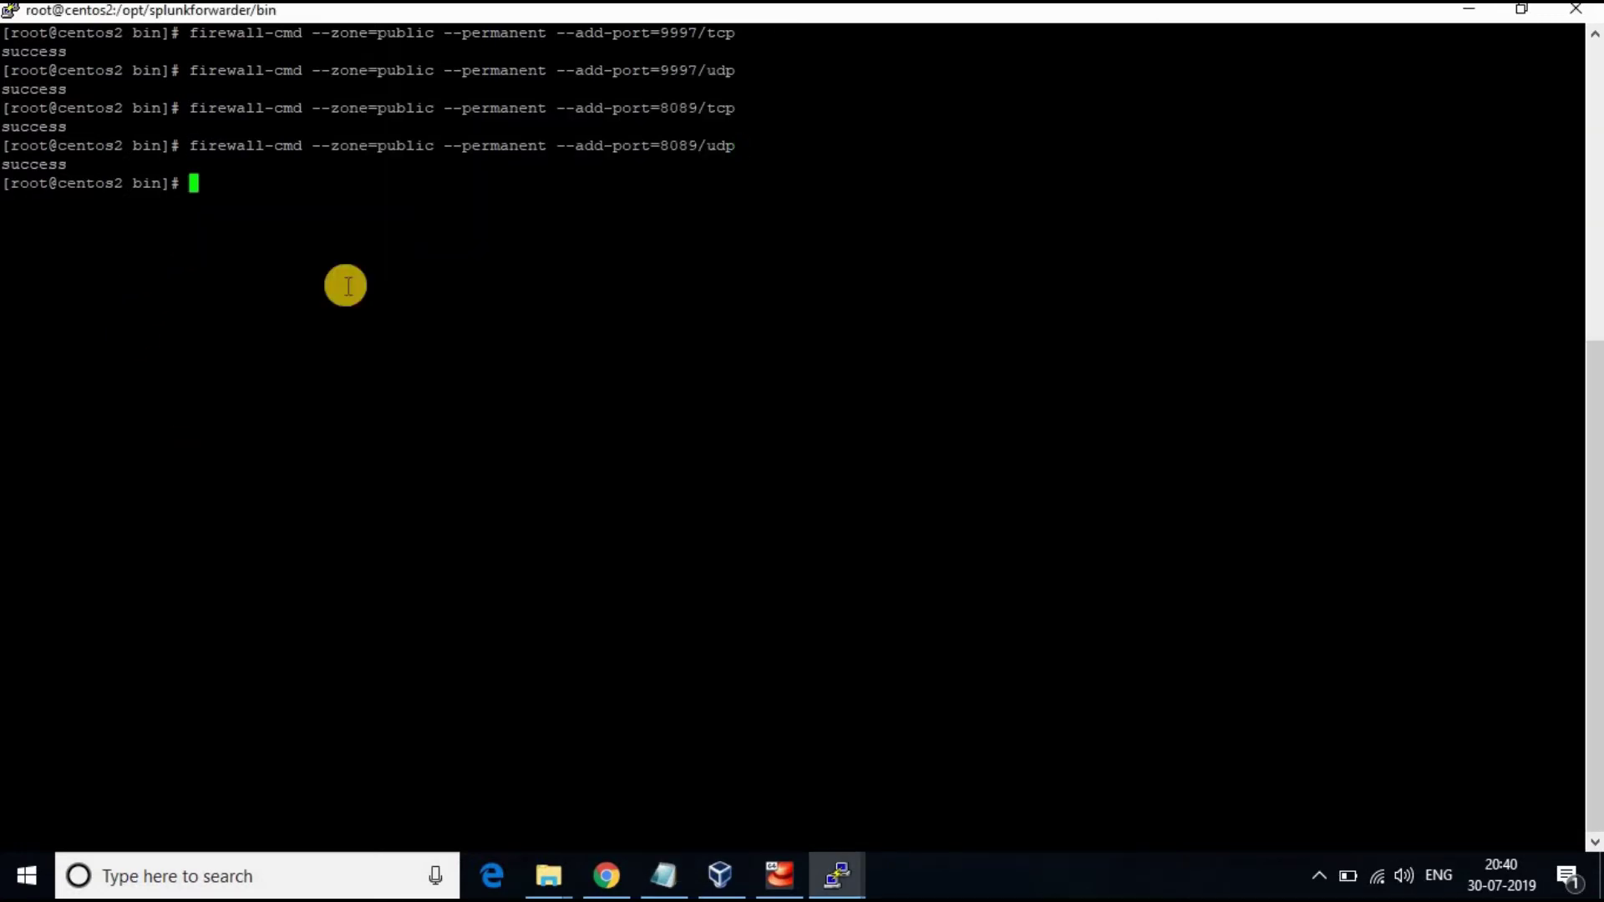
Paste the firewall-cmd --reload command from Splunk.txt into the terminal
click(661, 873)
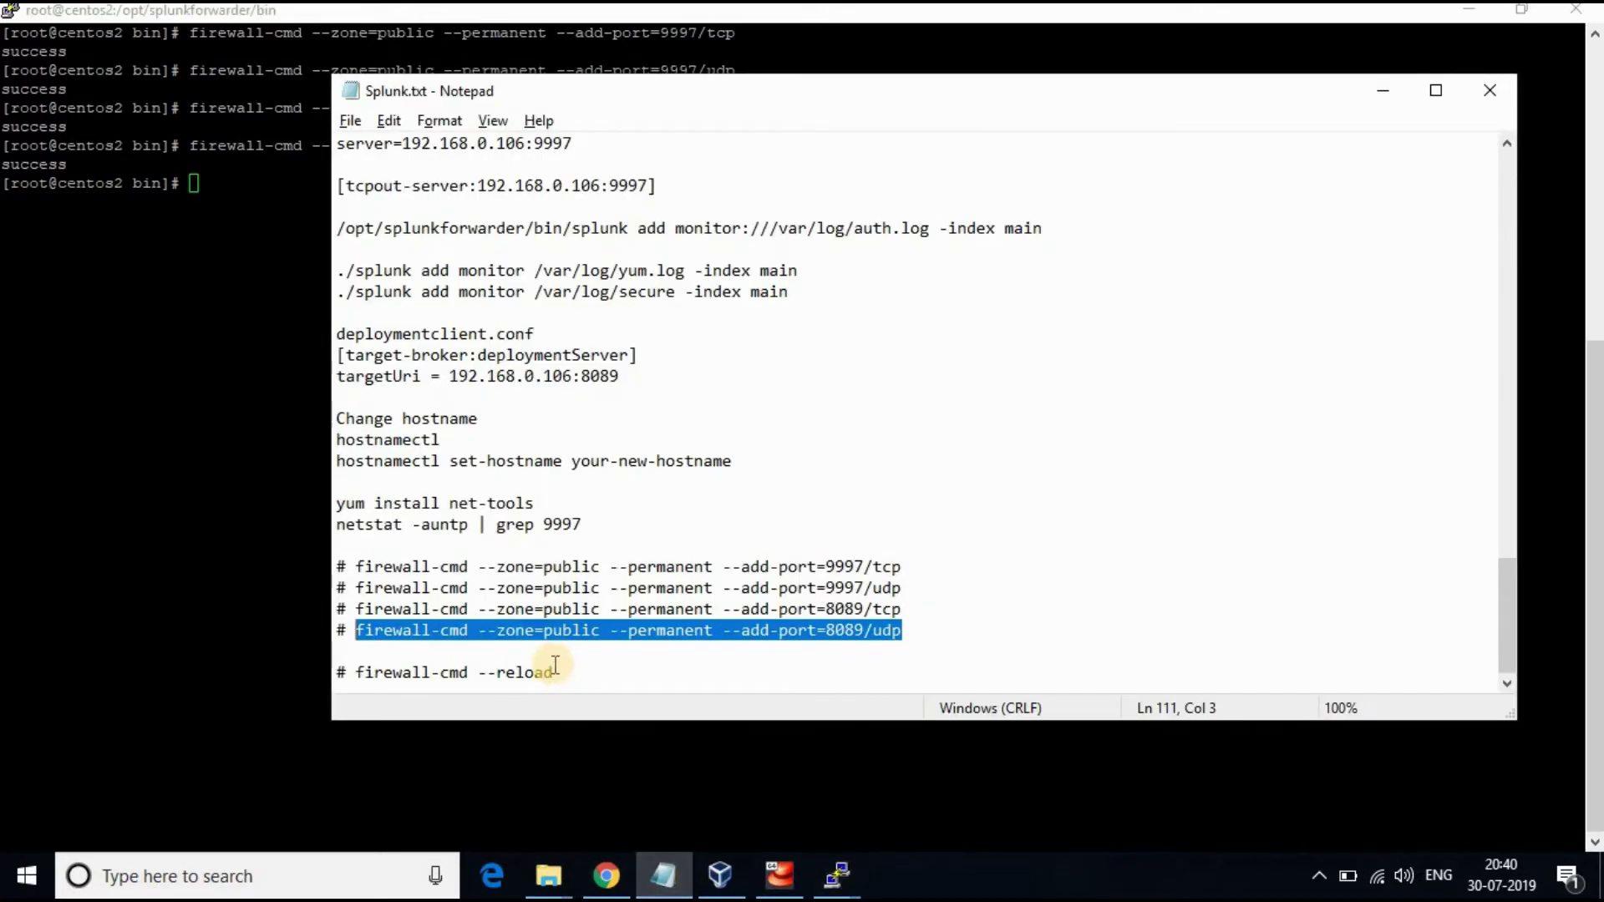
drag(553, 673, 355, 670)
key(ctrl+c)
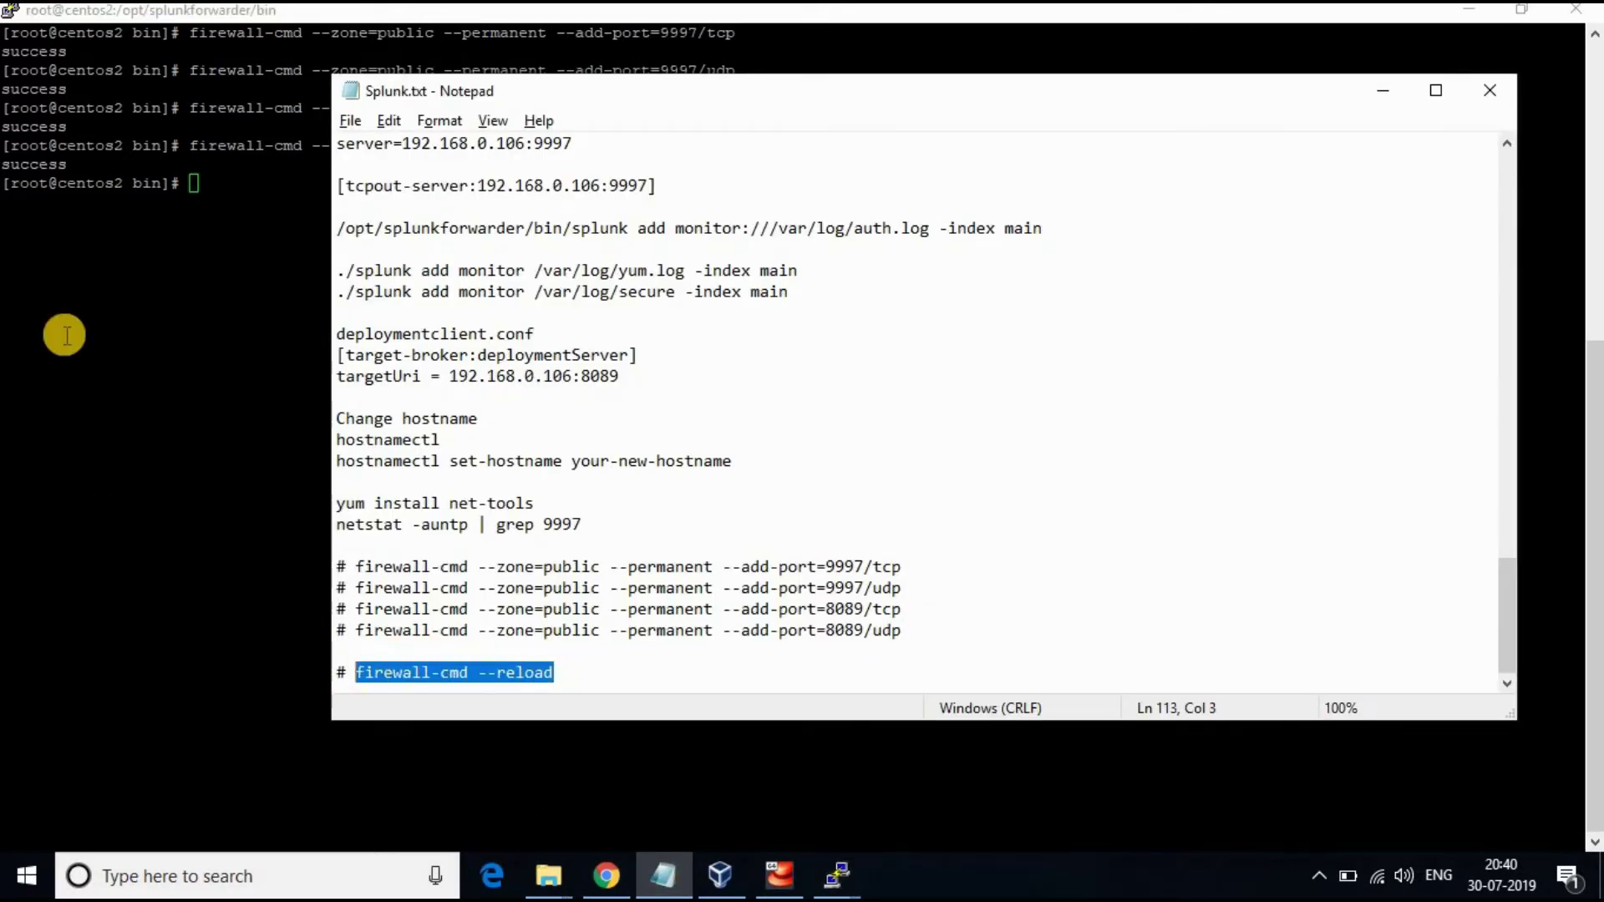
right_click(390, 318)
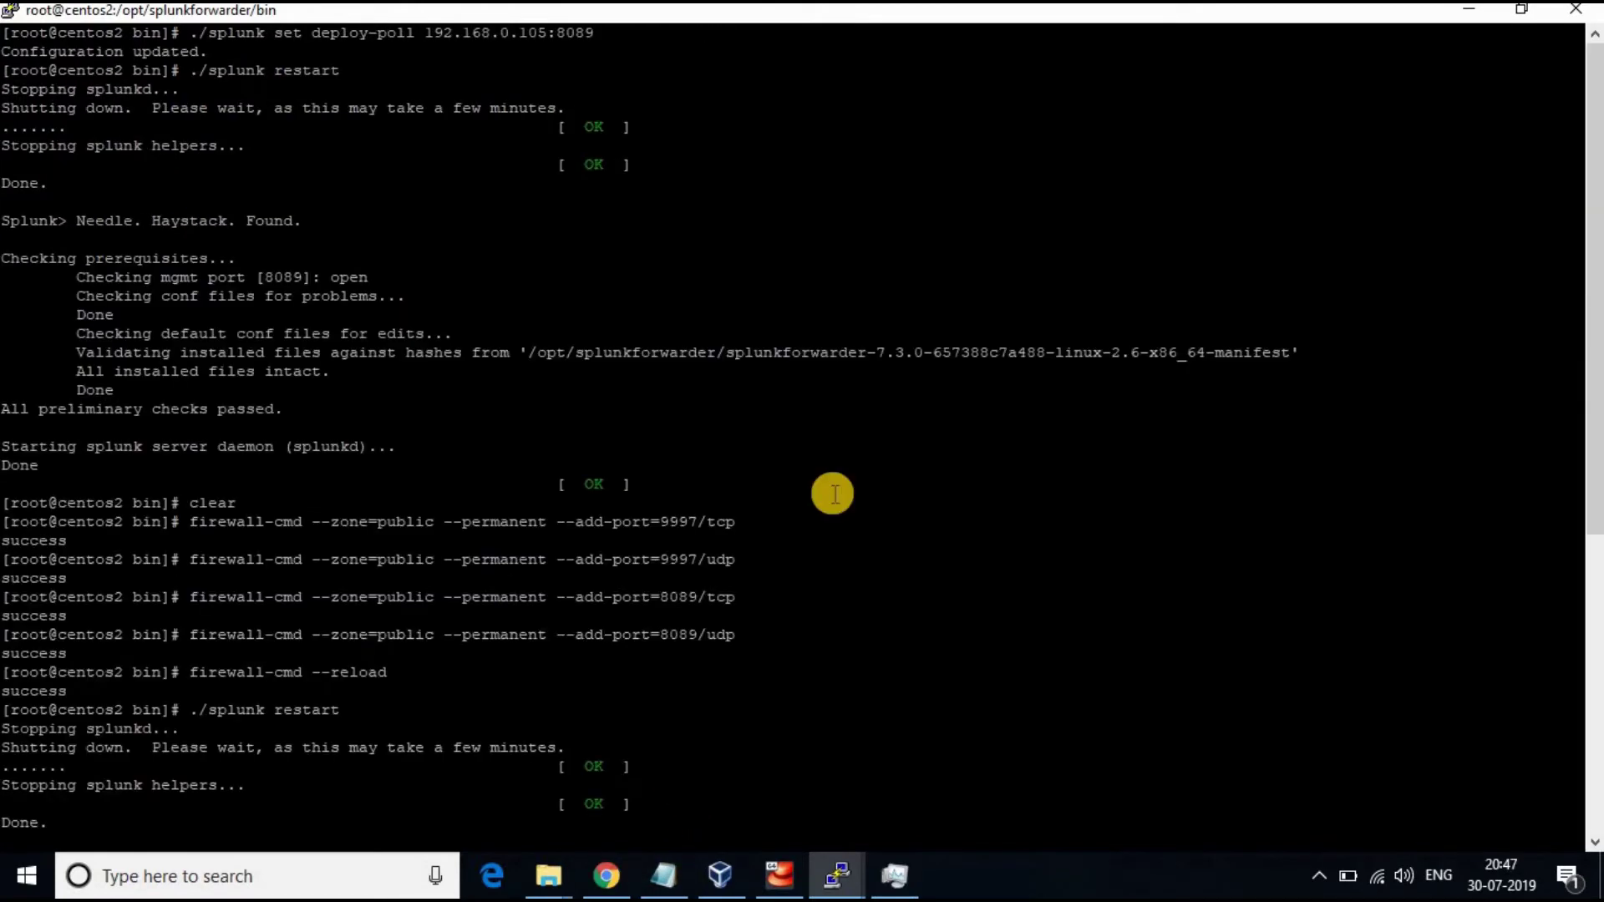
Review Data Summary's Sources, Sourcetypes and Hosts: only centos2.localdomain sending /var/log/yum.log
click(607, 876)
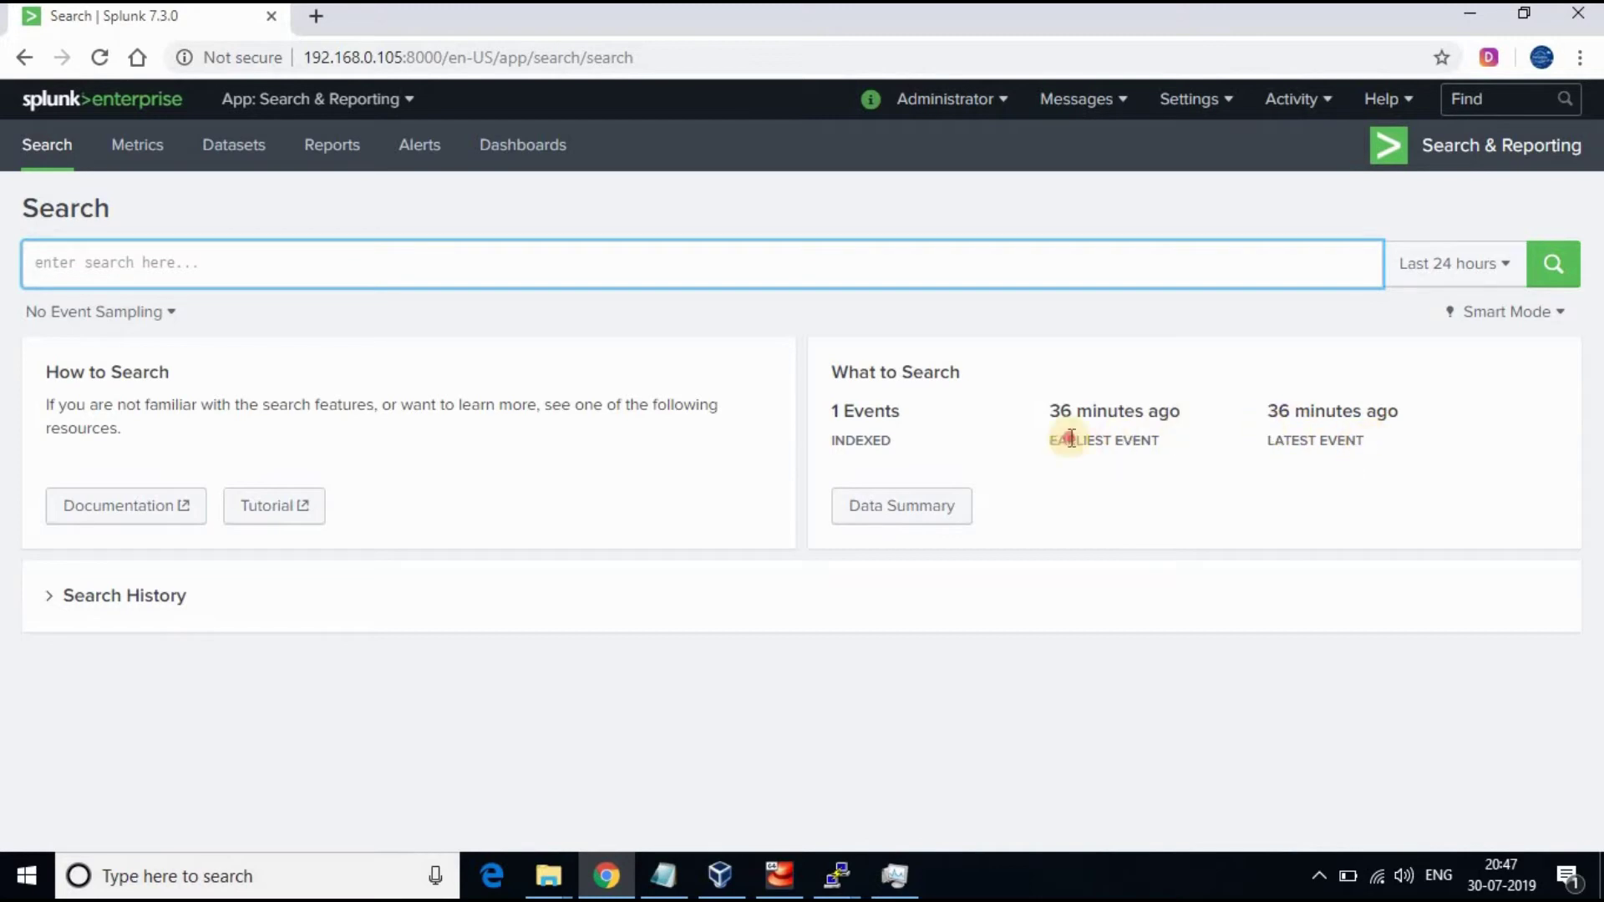
drag(1070, 438, 877, 417)
click(935, 513)
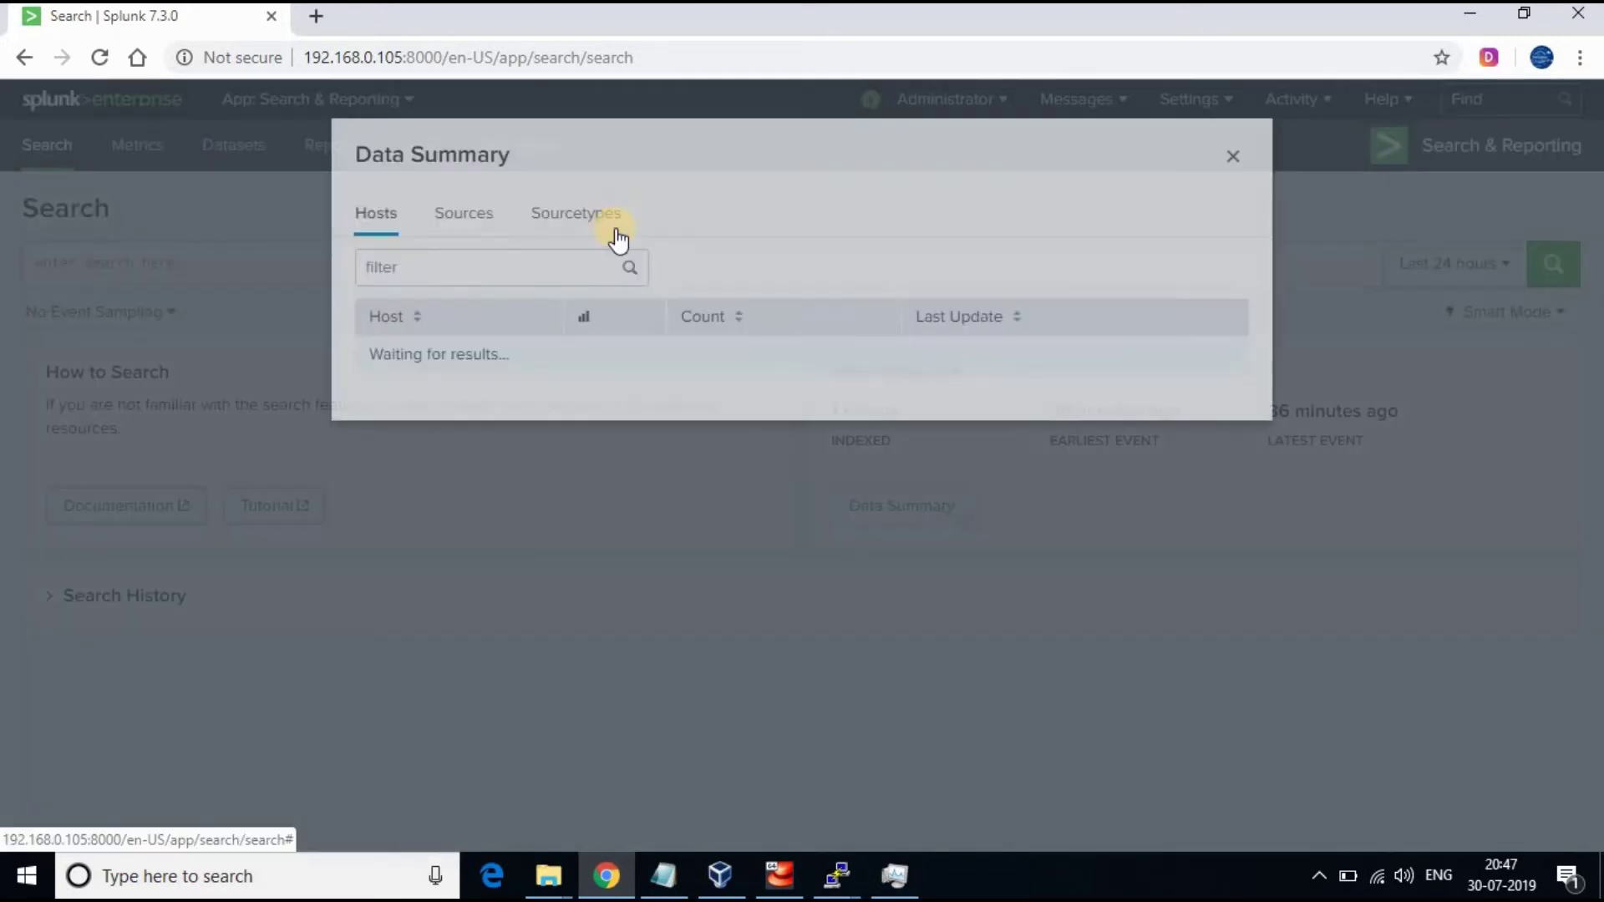
click(484, 235)
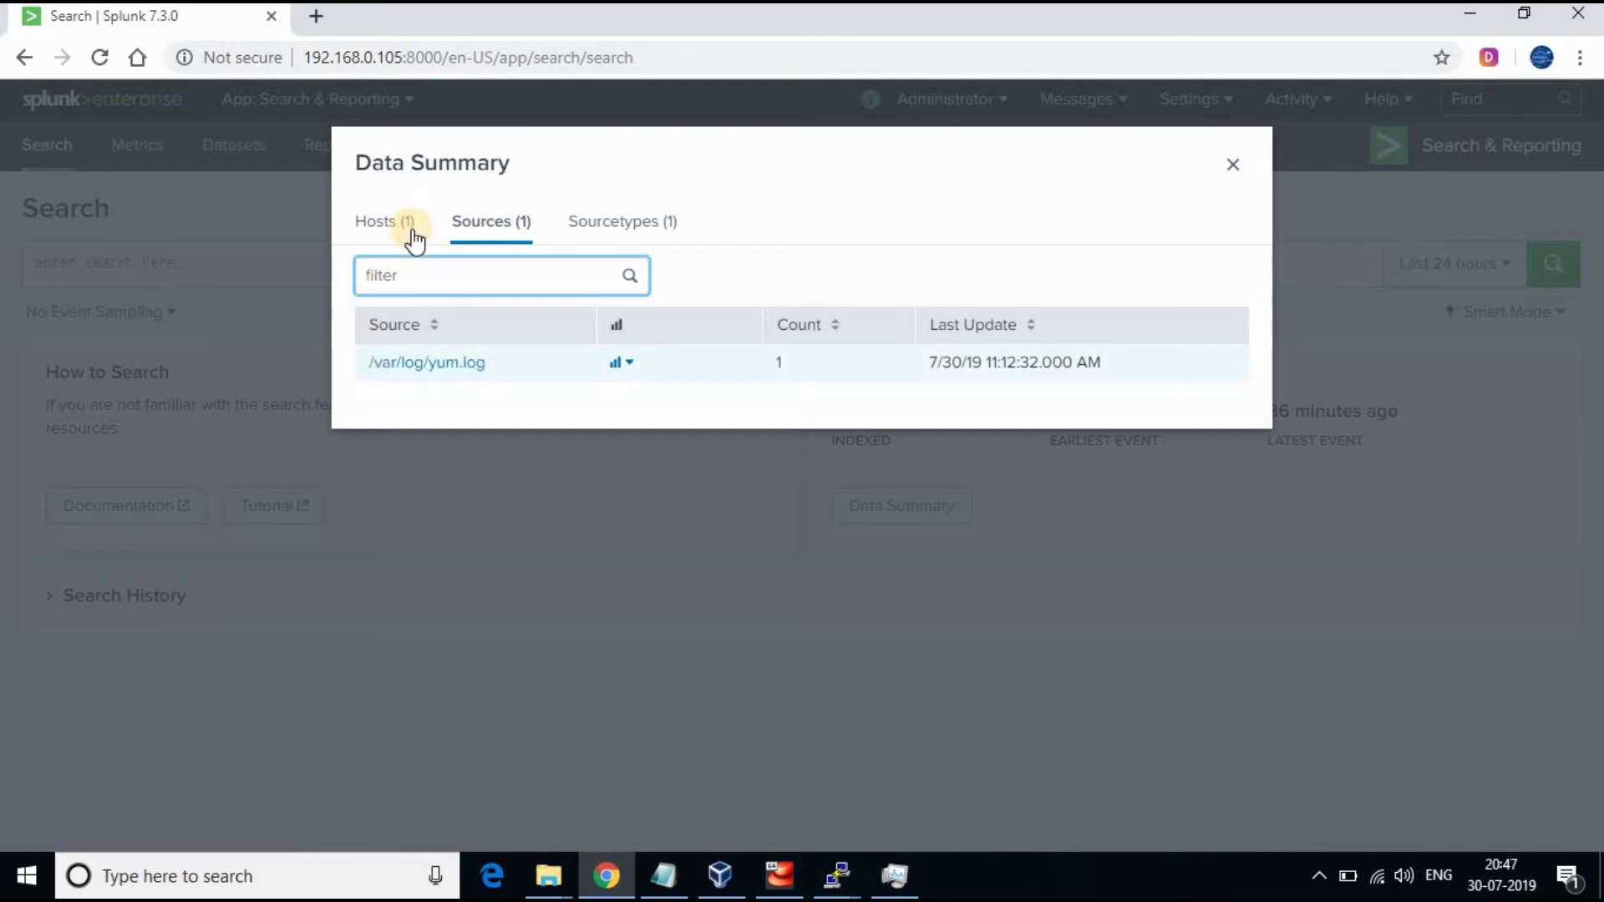
click(582, 248)
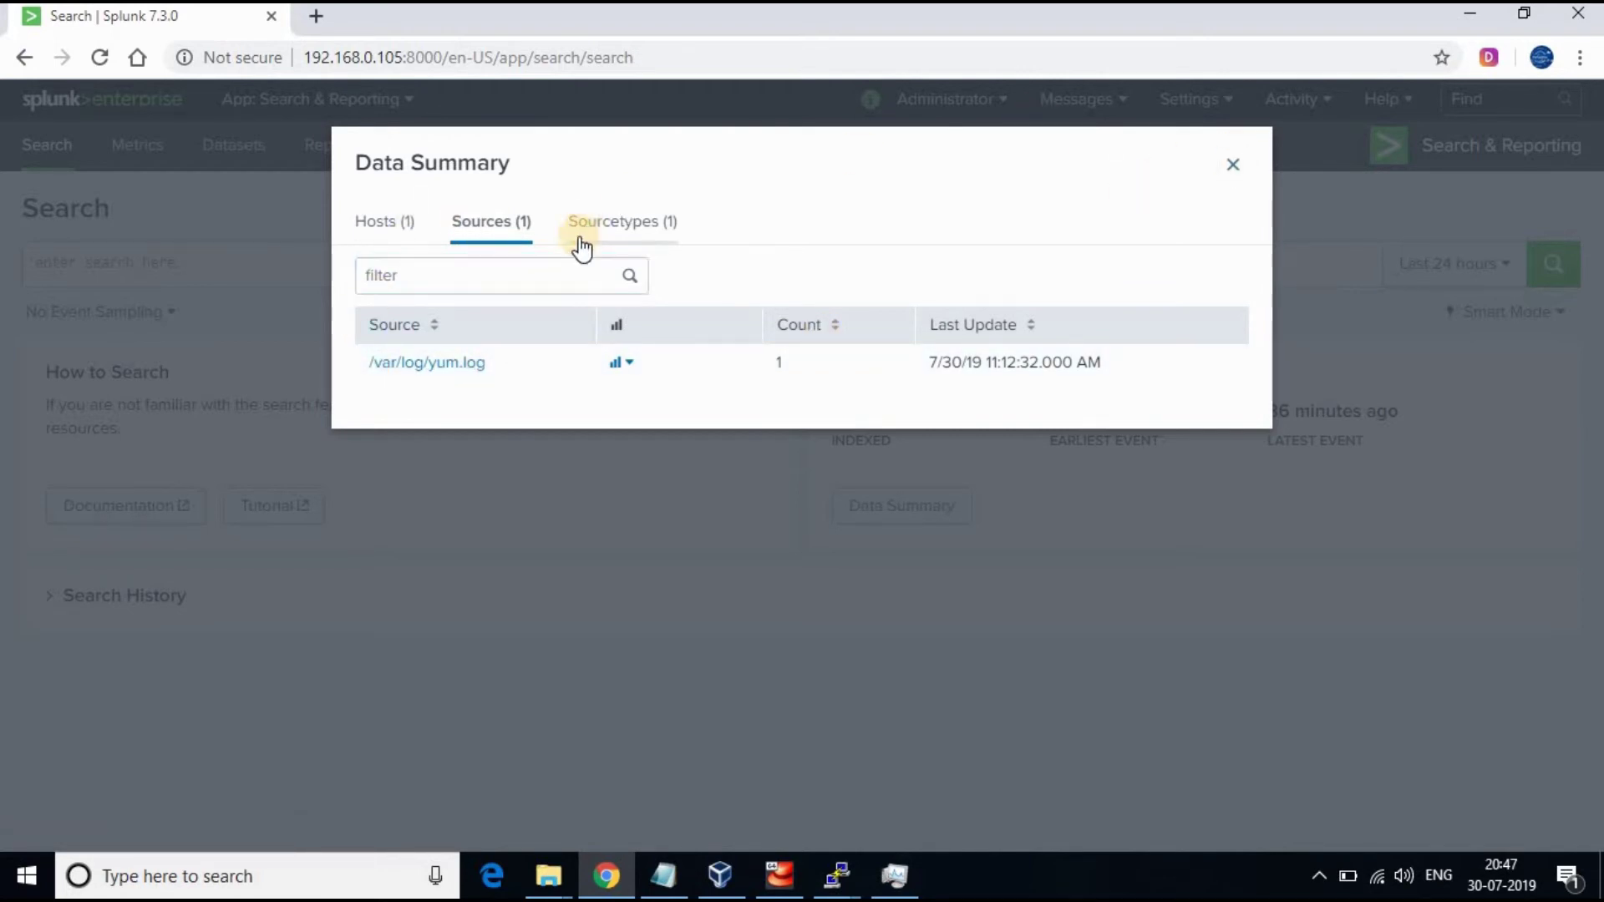
click(388, 227)
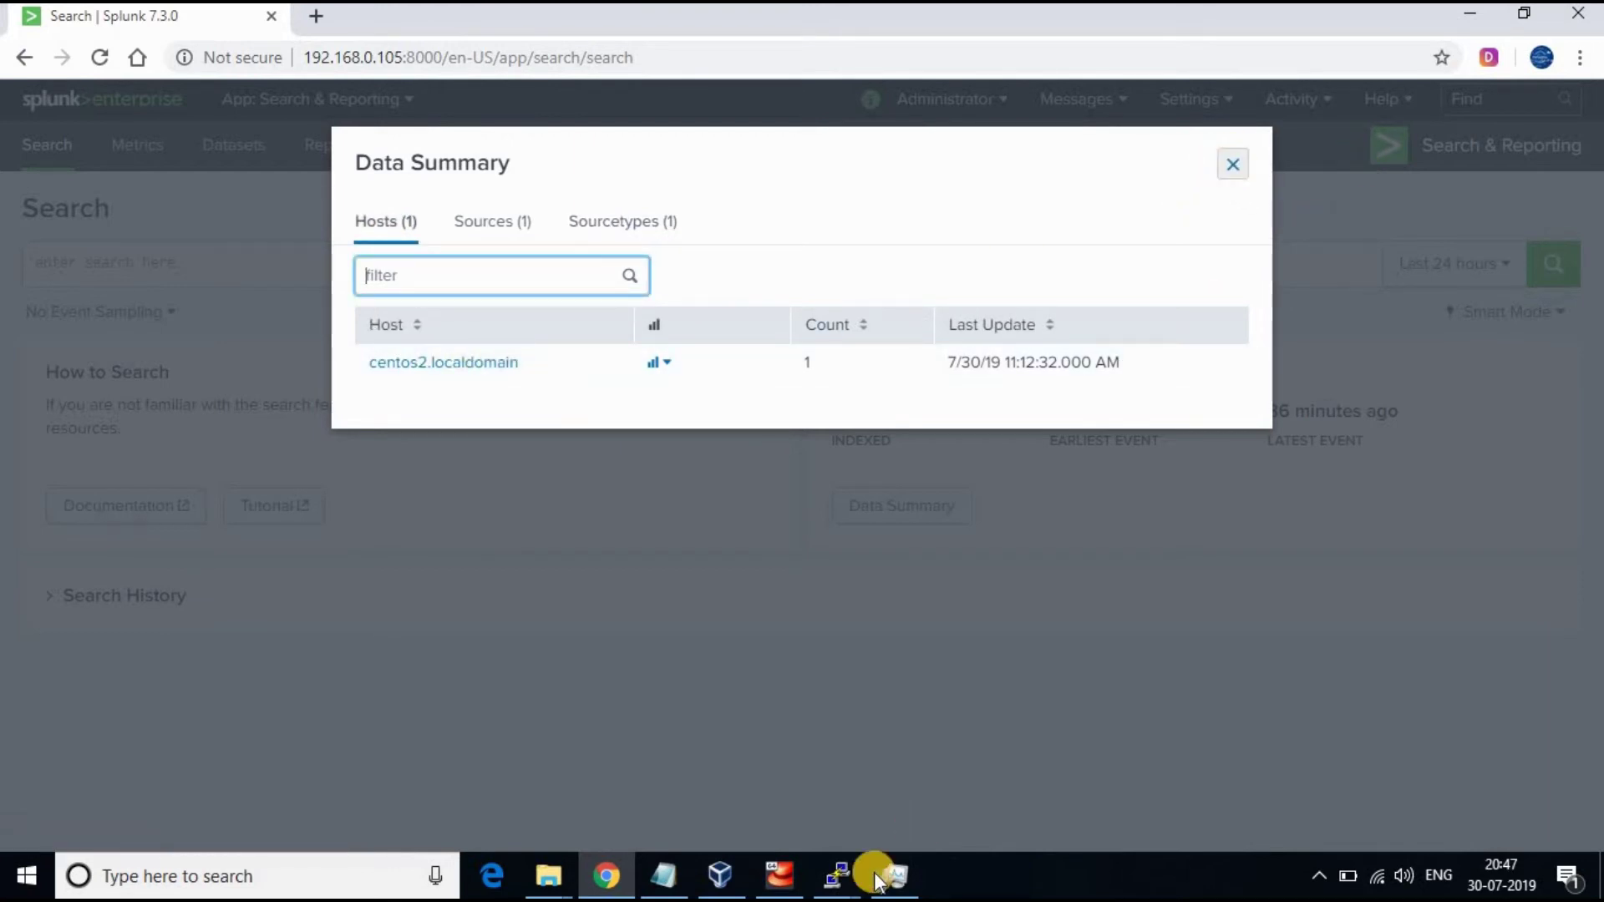
key(Escape)
Move into /var/log/audit, listing /var/log and the audit folder, and print the path
click(848, 864)
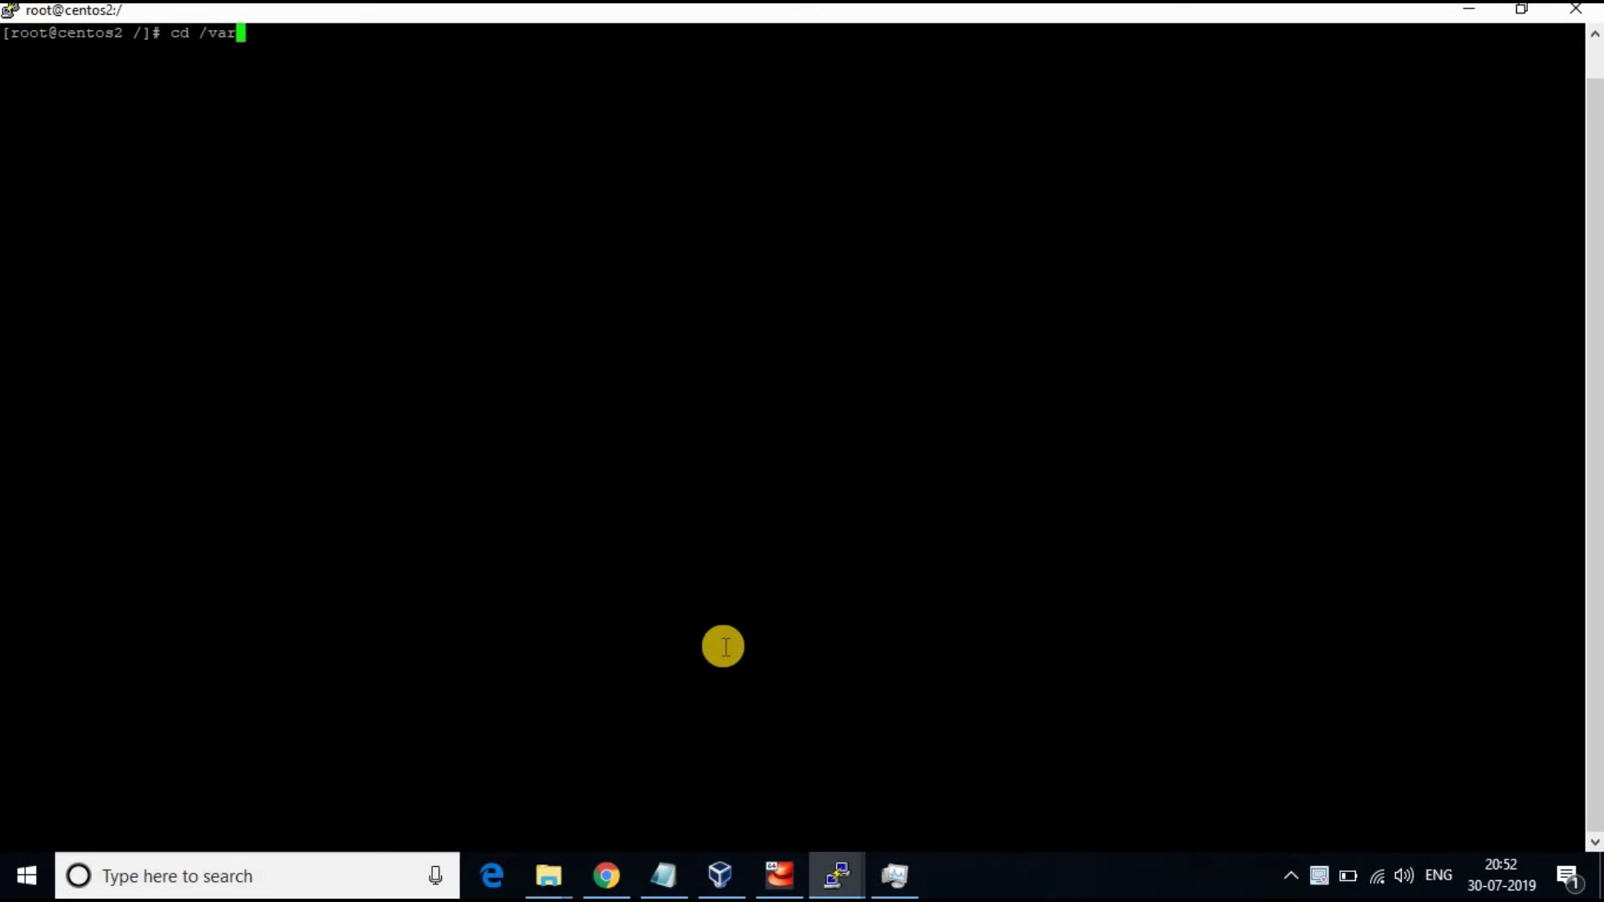
key(Return)
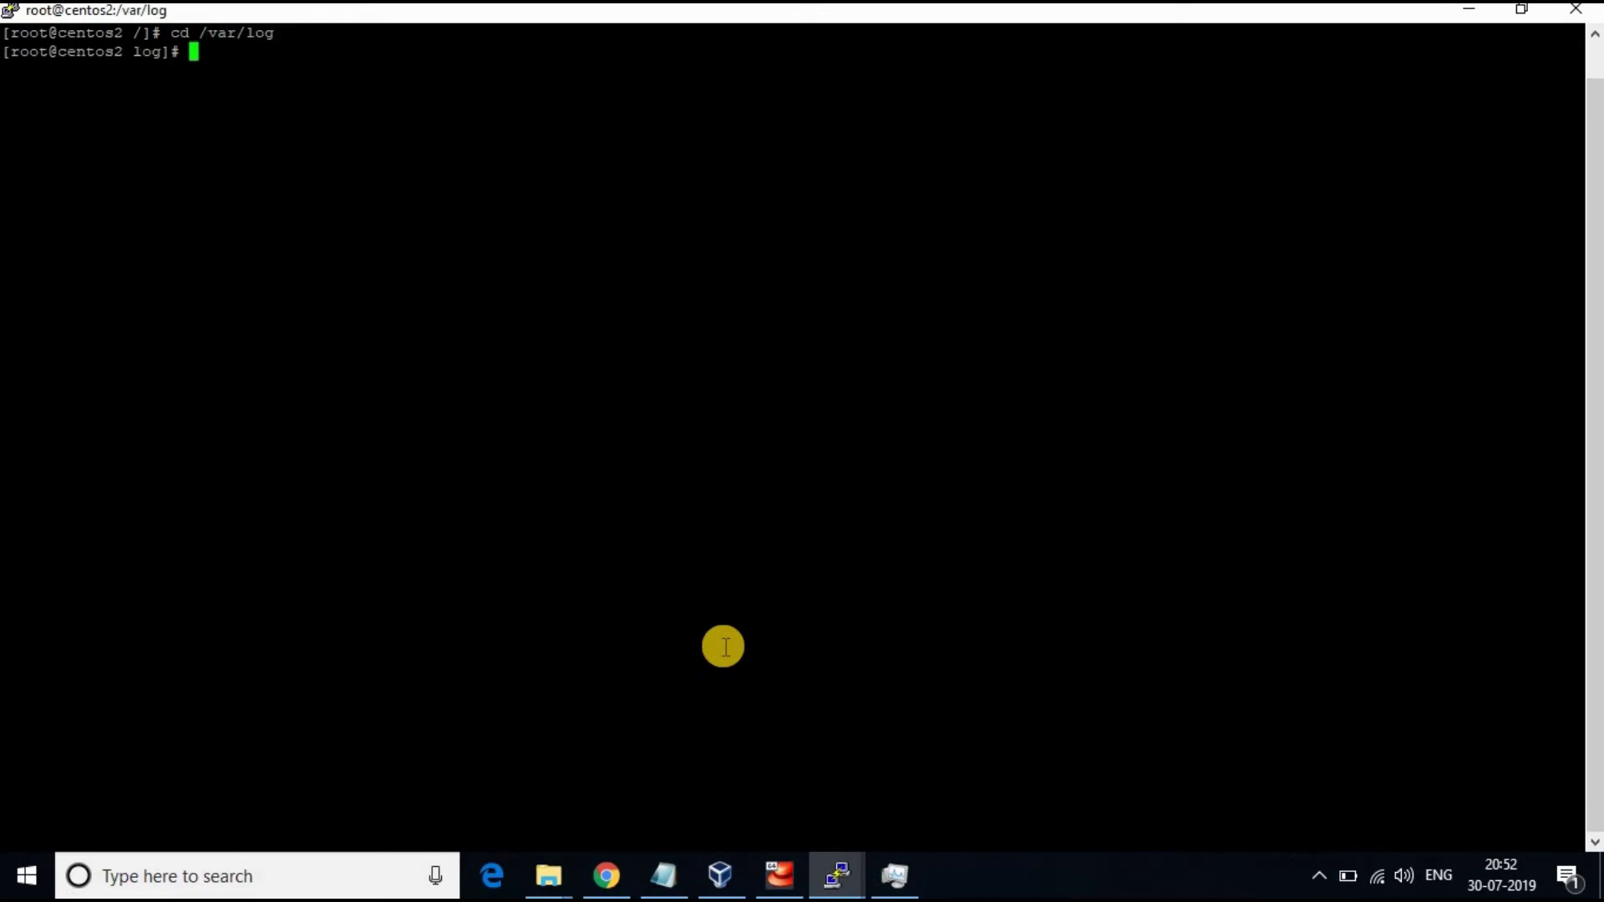
text(ls)
key(Return)
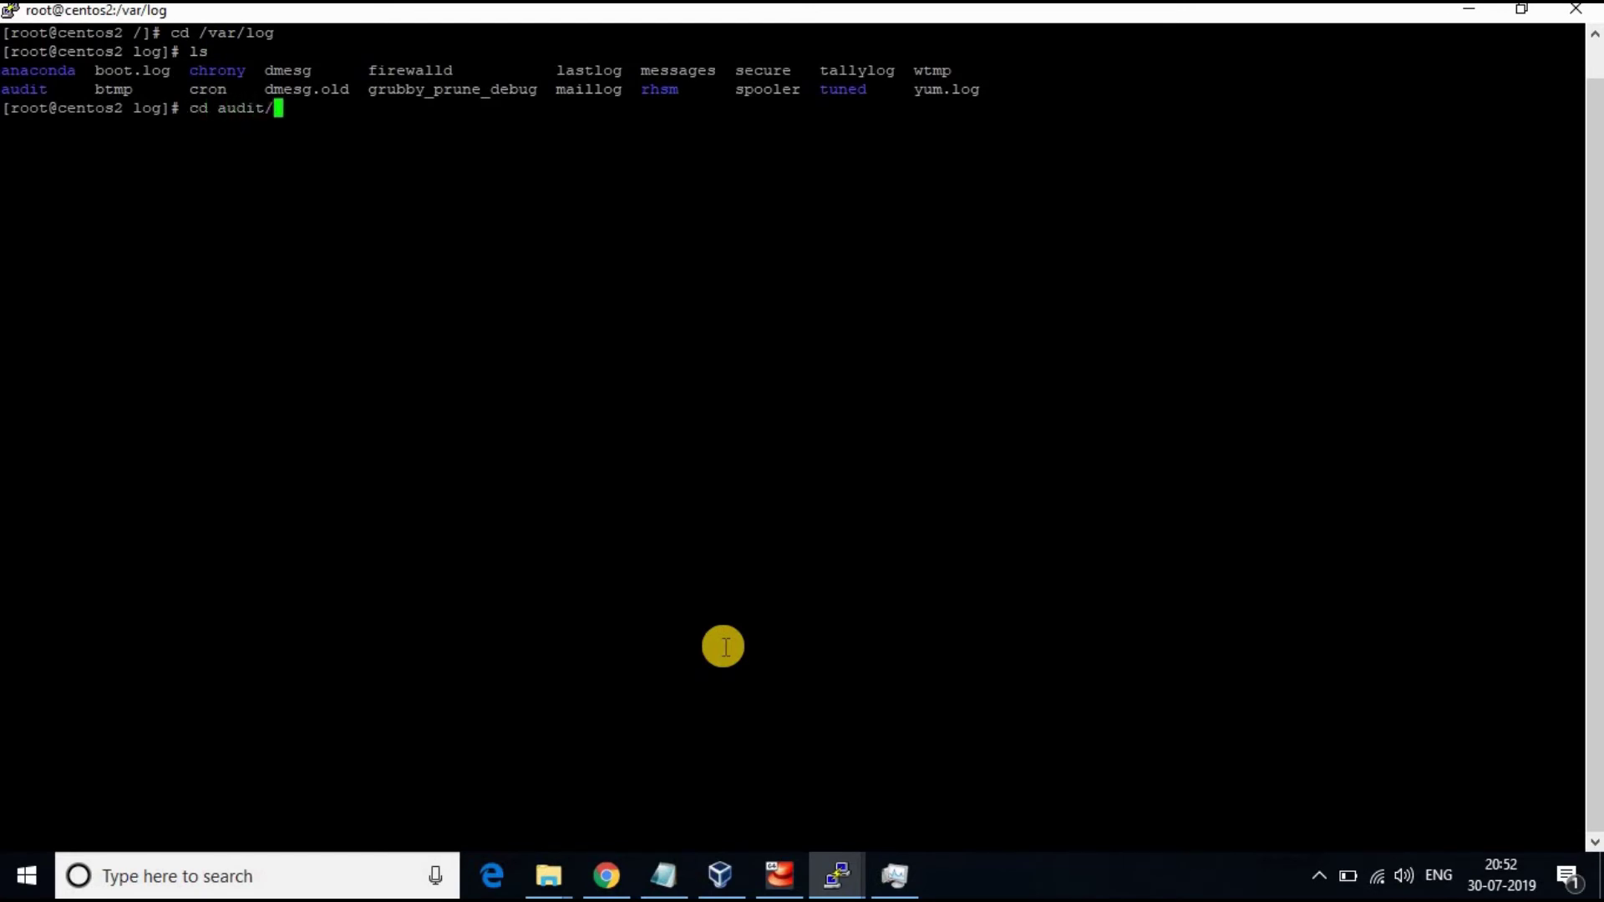
key(Return)
text(ls)
key(Return)
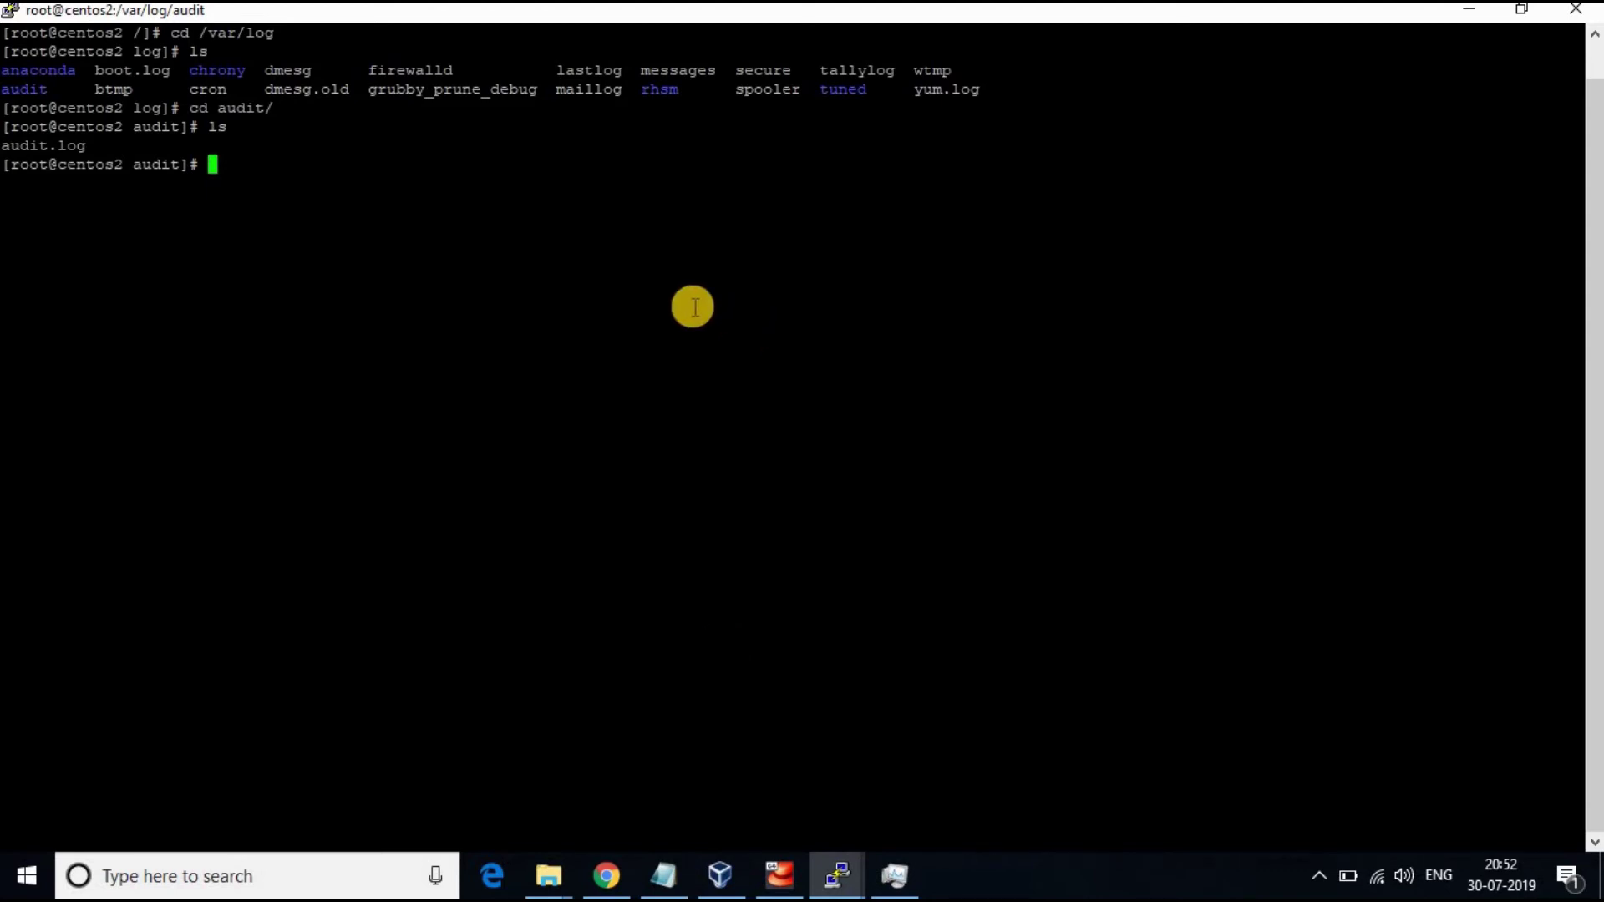
text(pwd)
key(Return)
Recheck the indexed data sources in Splunk's Data Summary
key(alt+Tab)
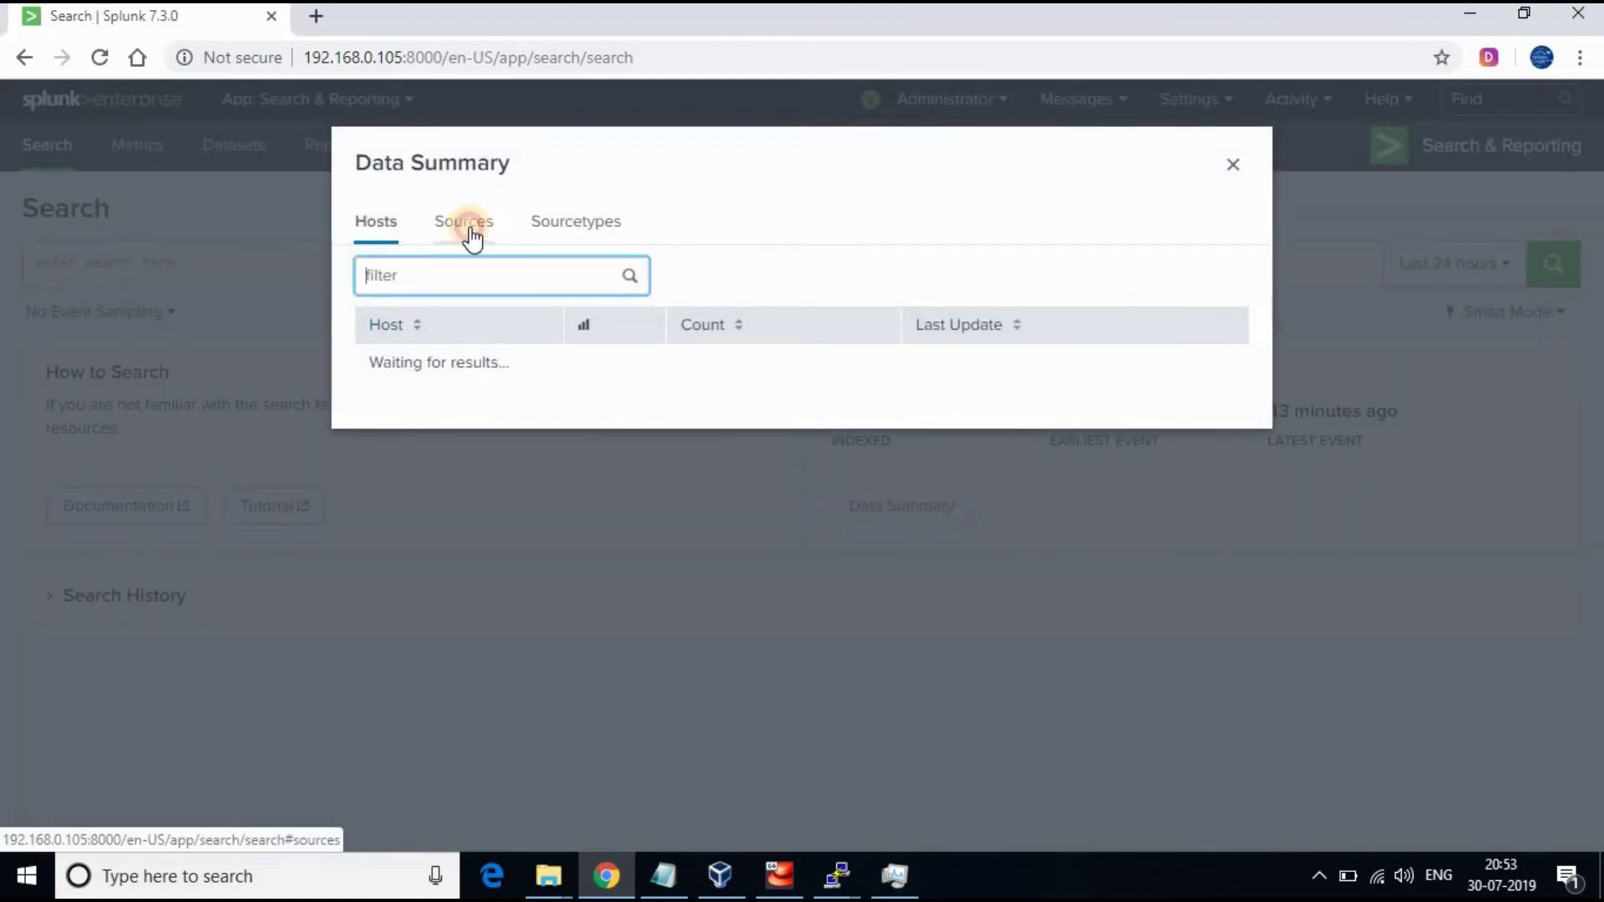
click(468, 227)
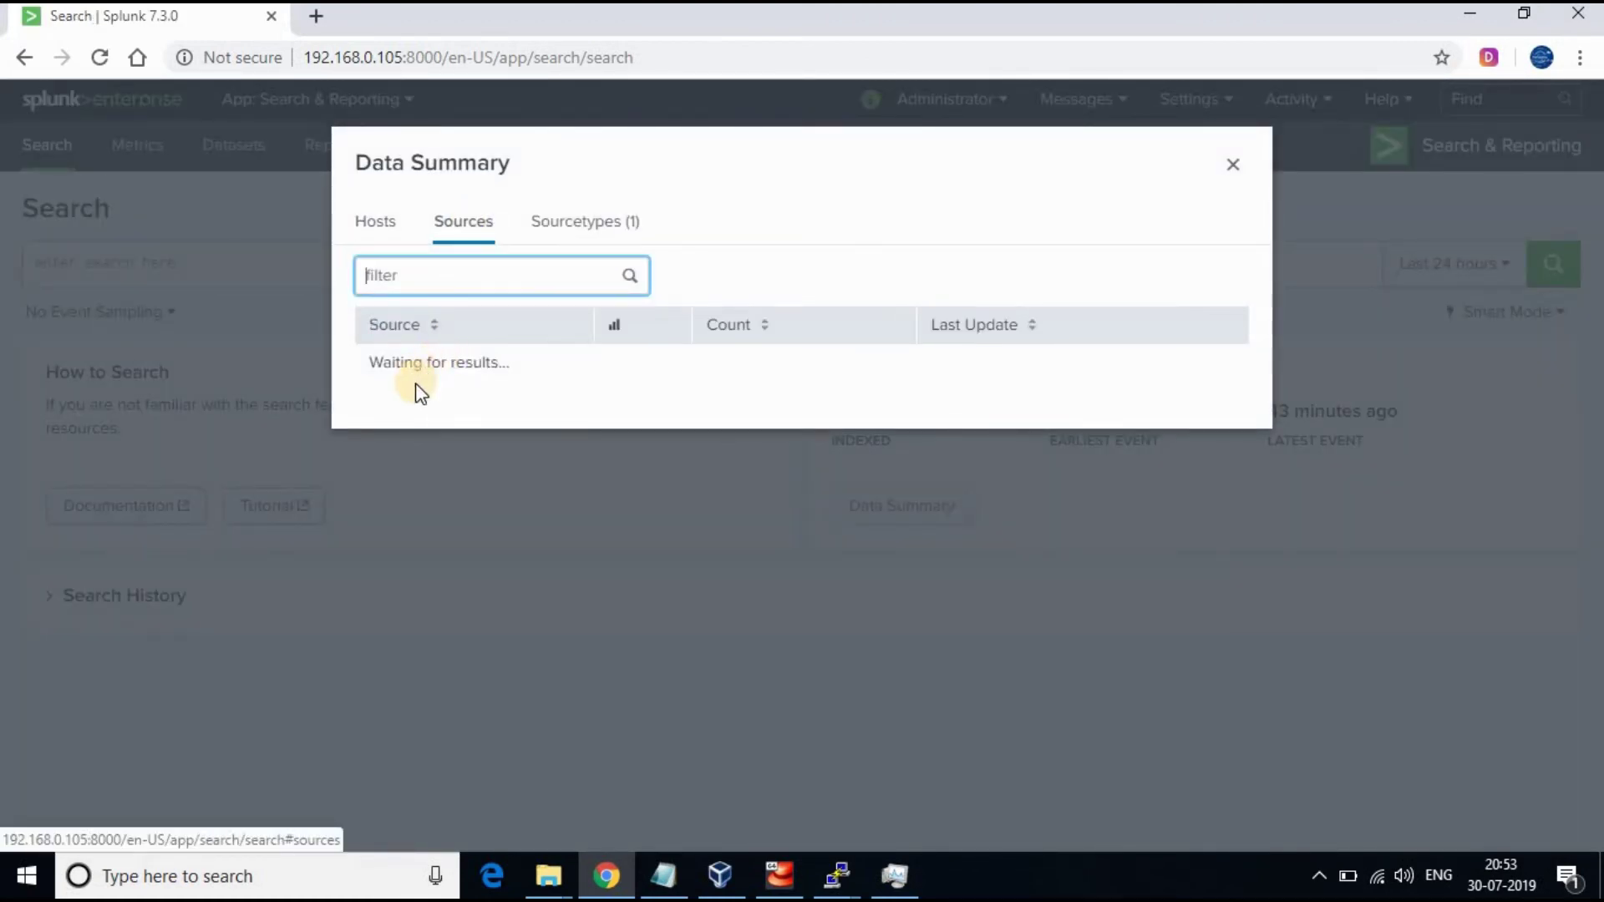
click(1227, 164)
From /opt/splunkforwarder/bin, run ./splunk add monitor /var/log/audit/audit.log -index main
click(837, 876)
click(723, 752)
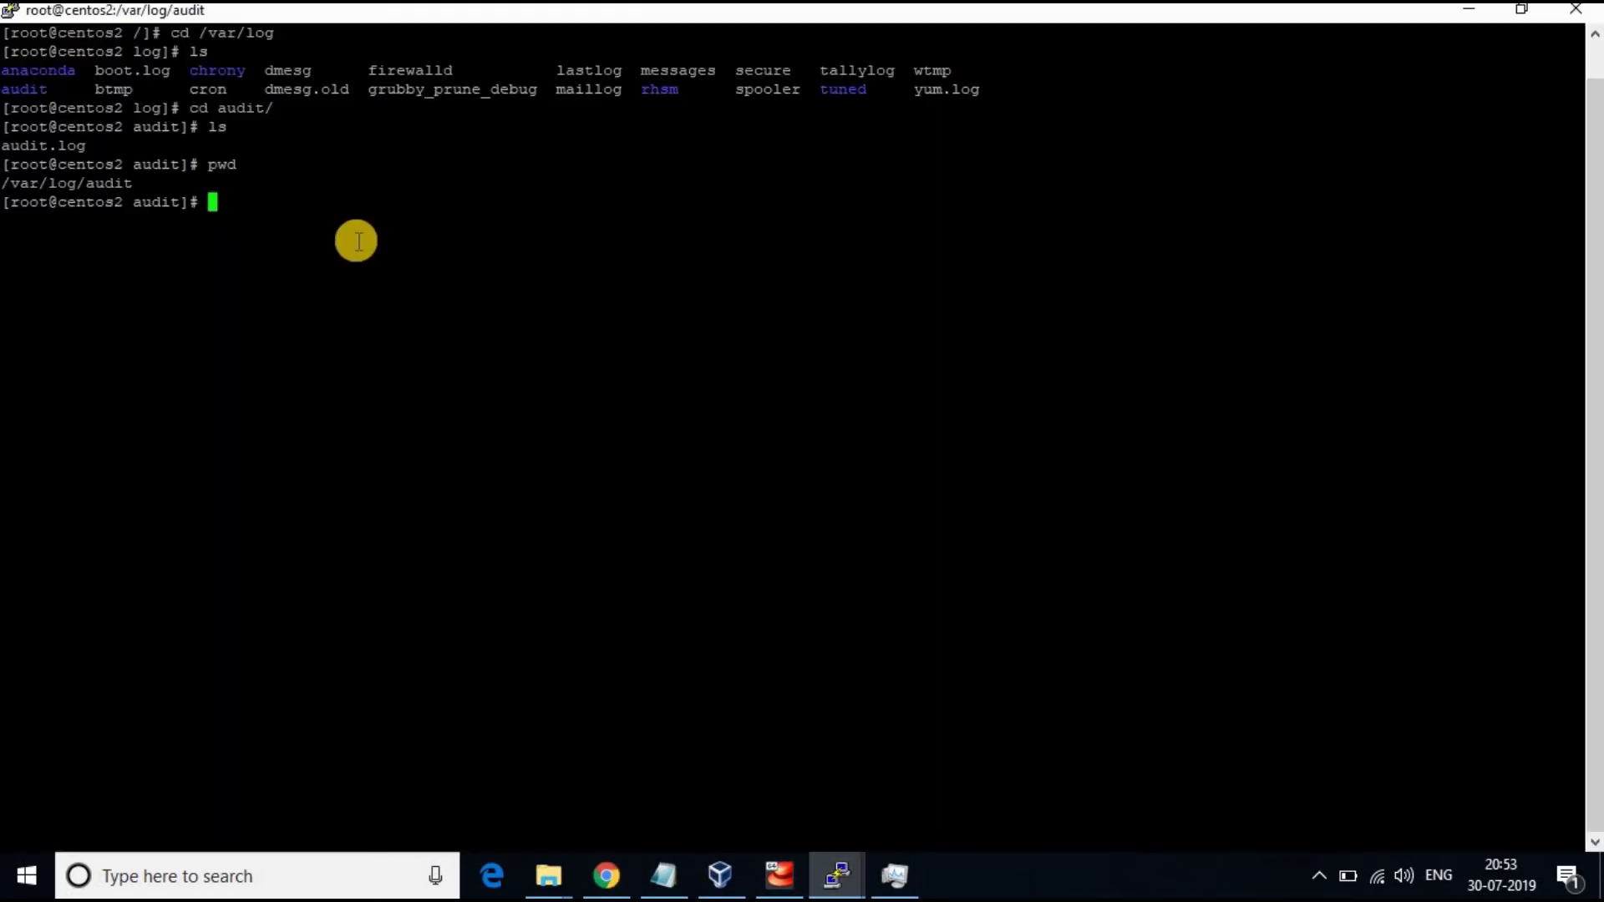
right_click(554, 334)
key(Return)
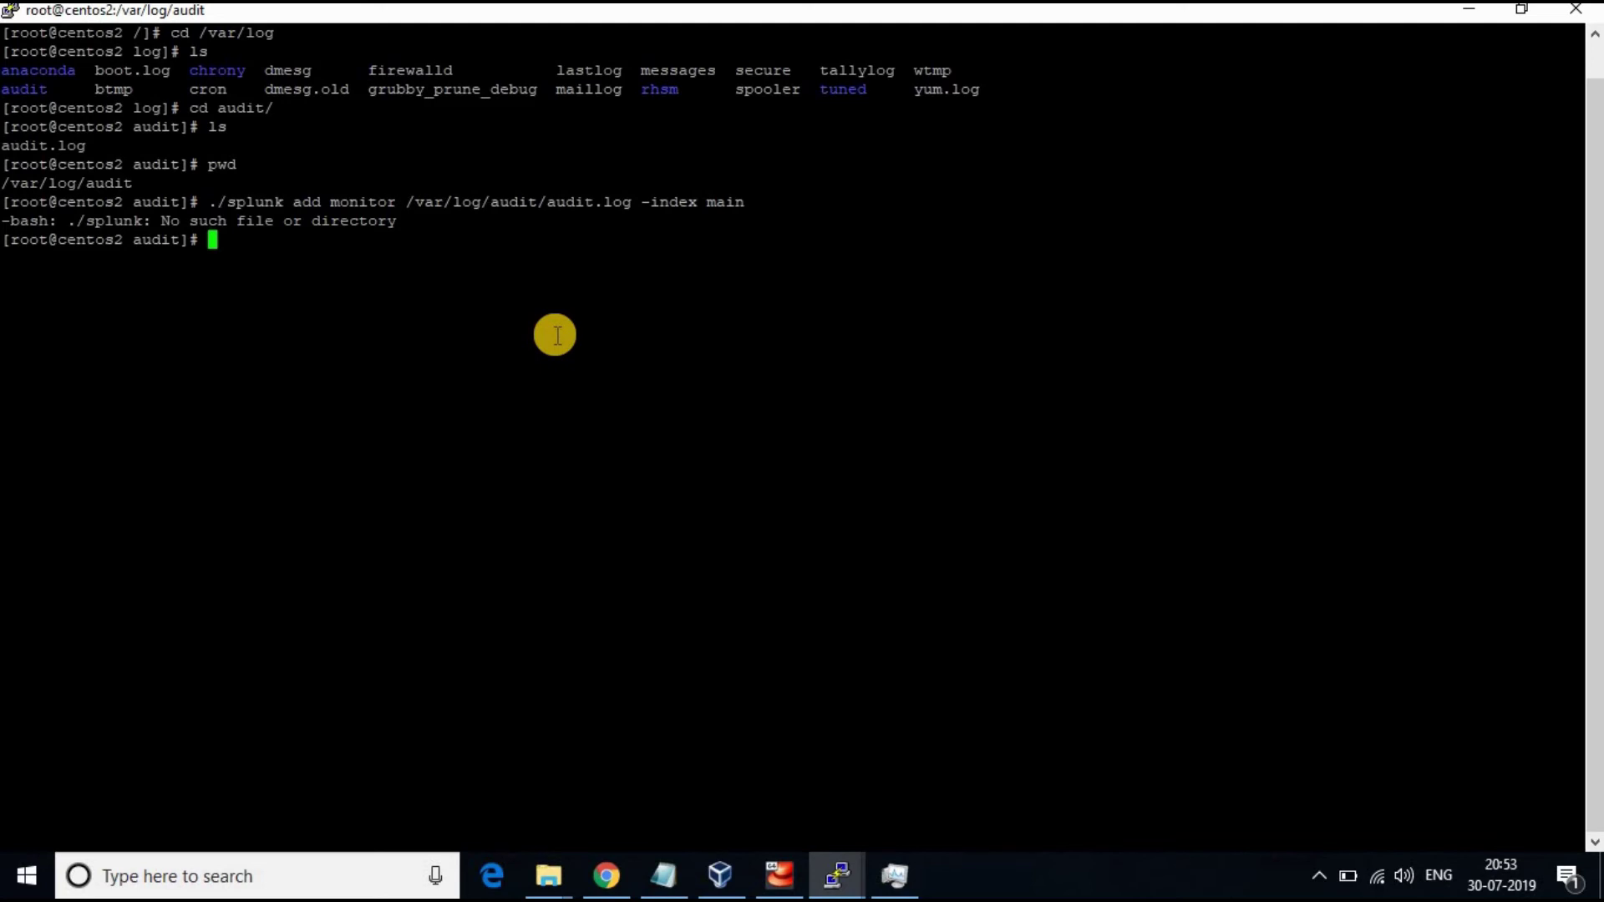
text(cd /)
key(Return)
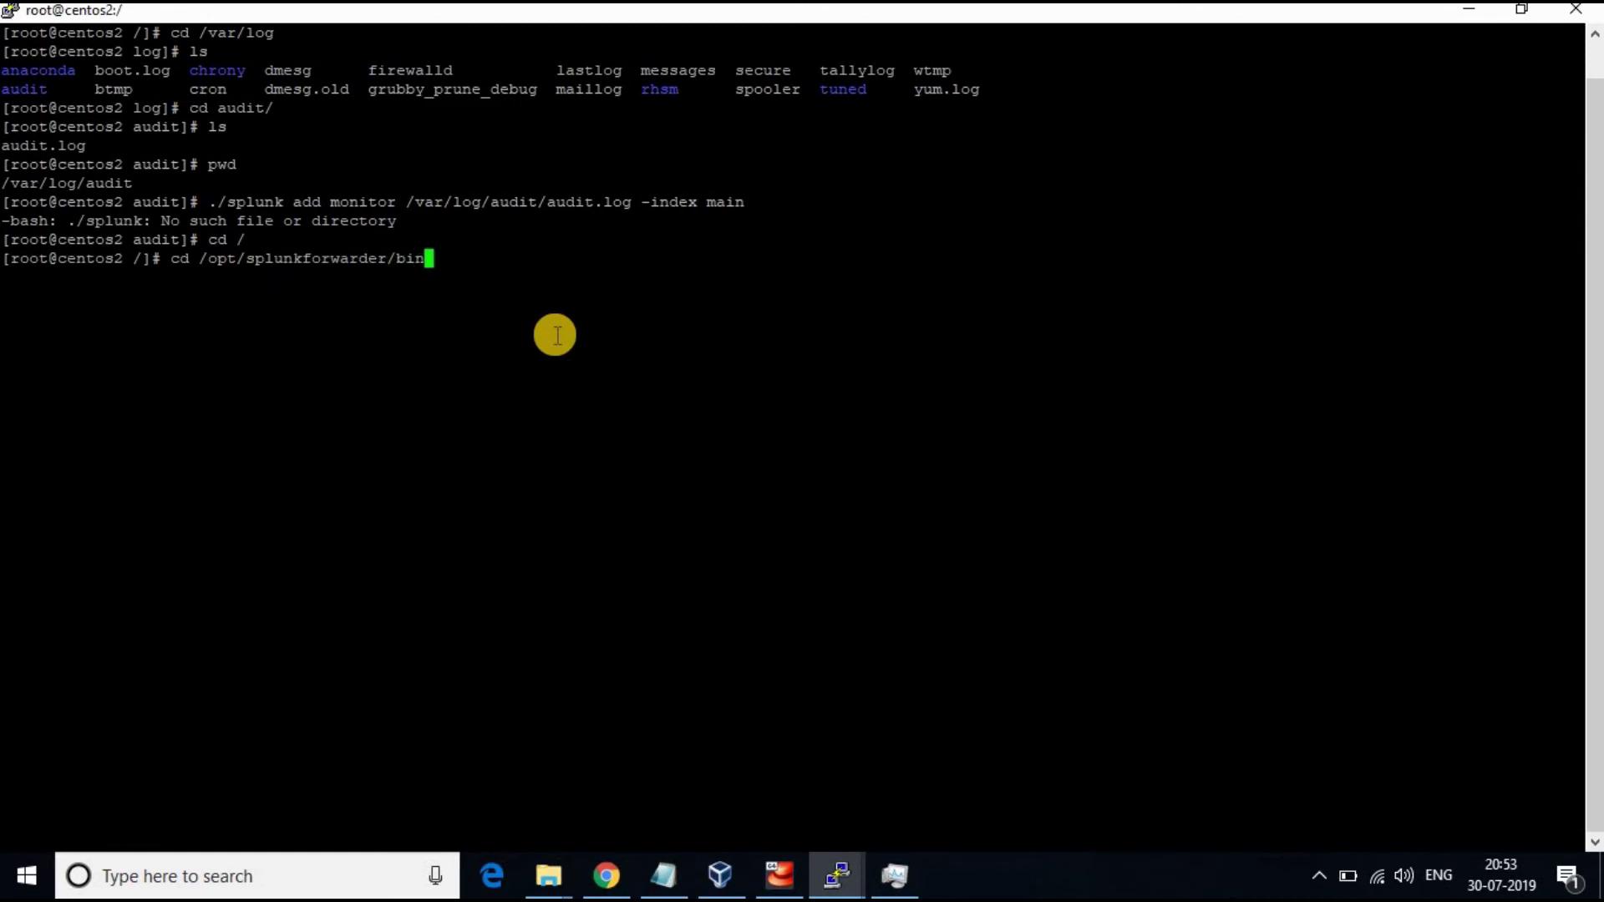
key(Return)
text(clear)
key(Return)
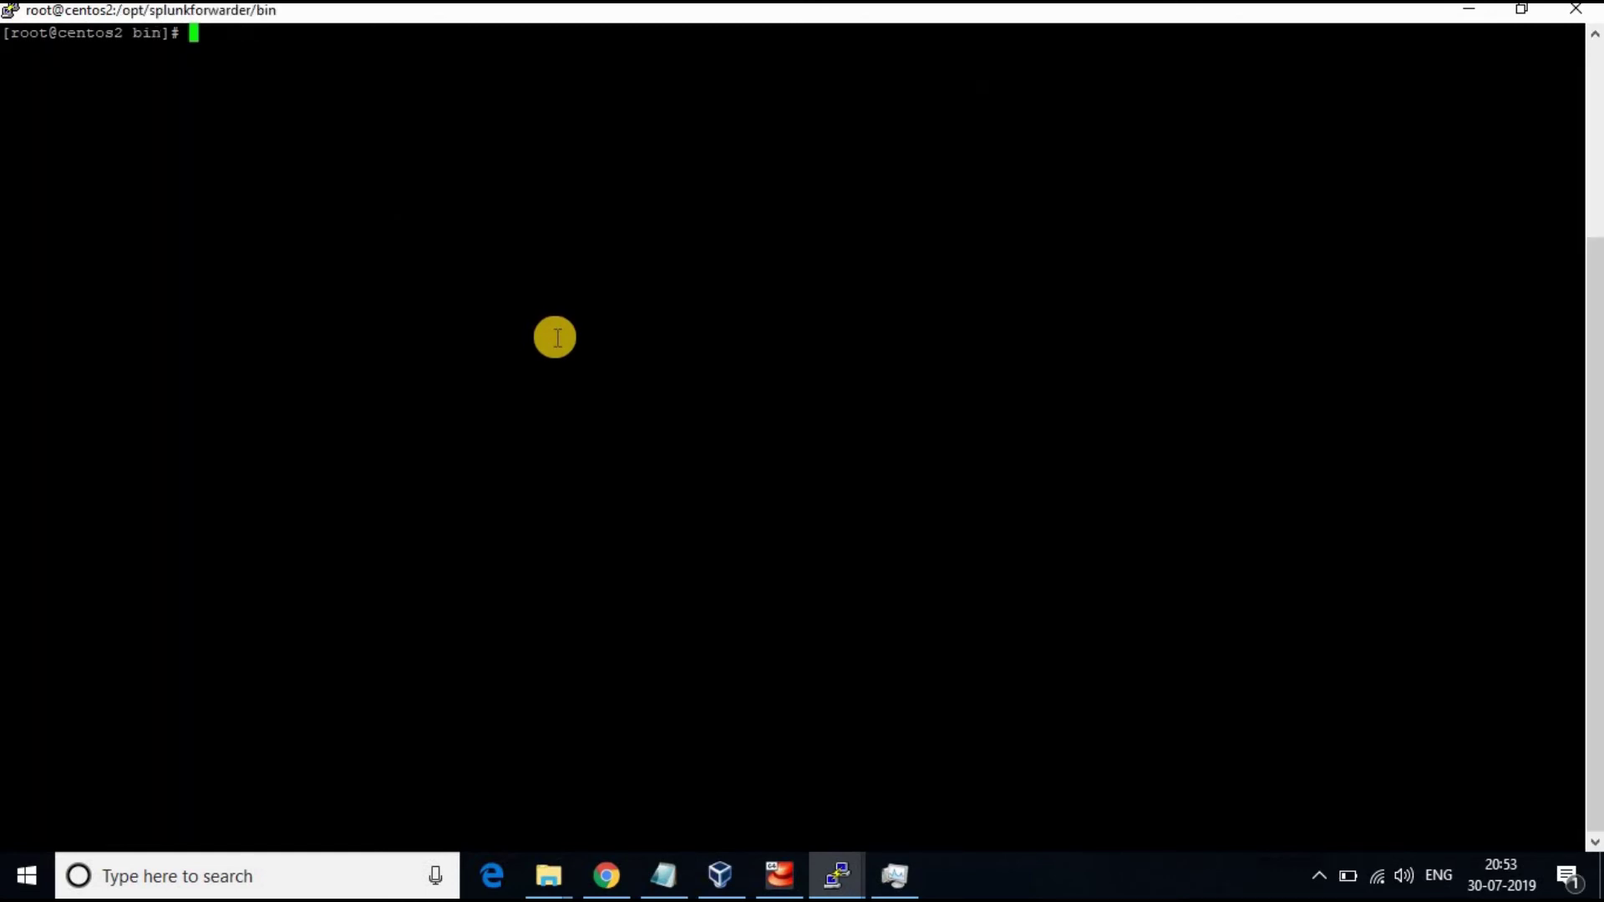
right_click(554, 339)
key(Return)
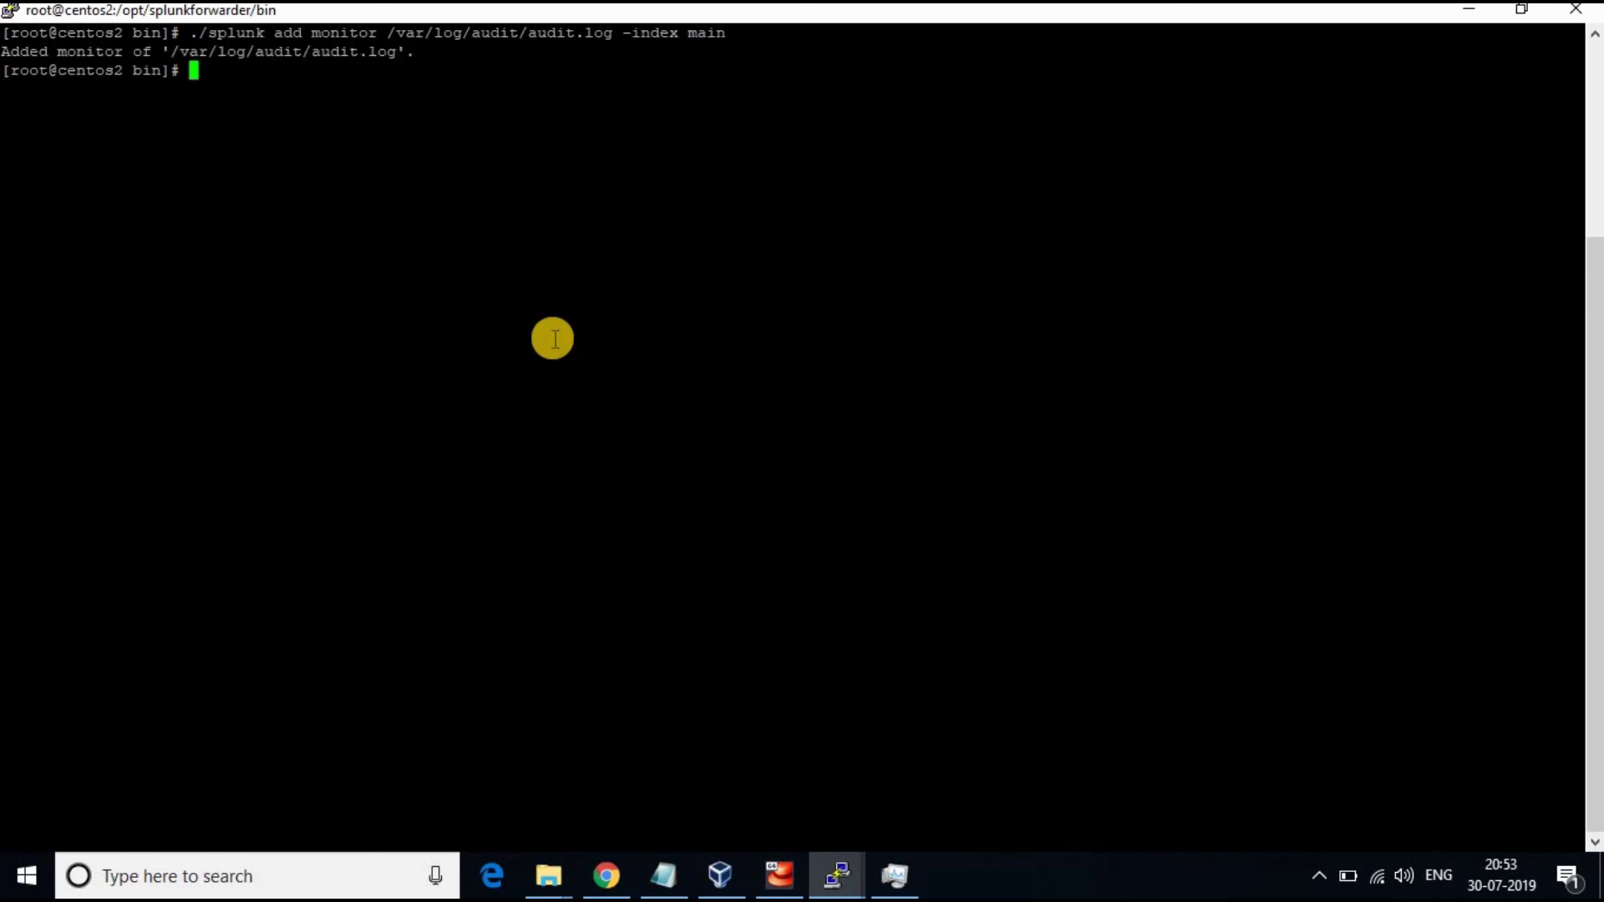
click(606, 874)
Refresh Search and confirm Data Summary lists audit.log (linux_audit, 1,436 events) alongside yum.log
click(97, 58)
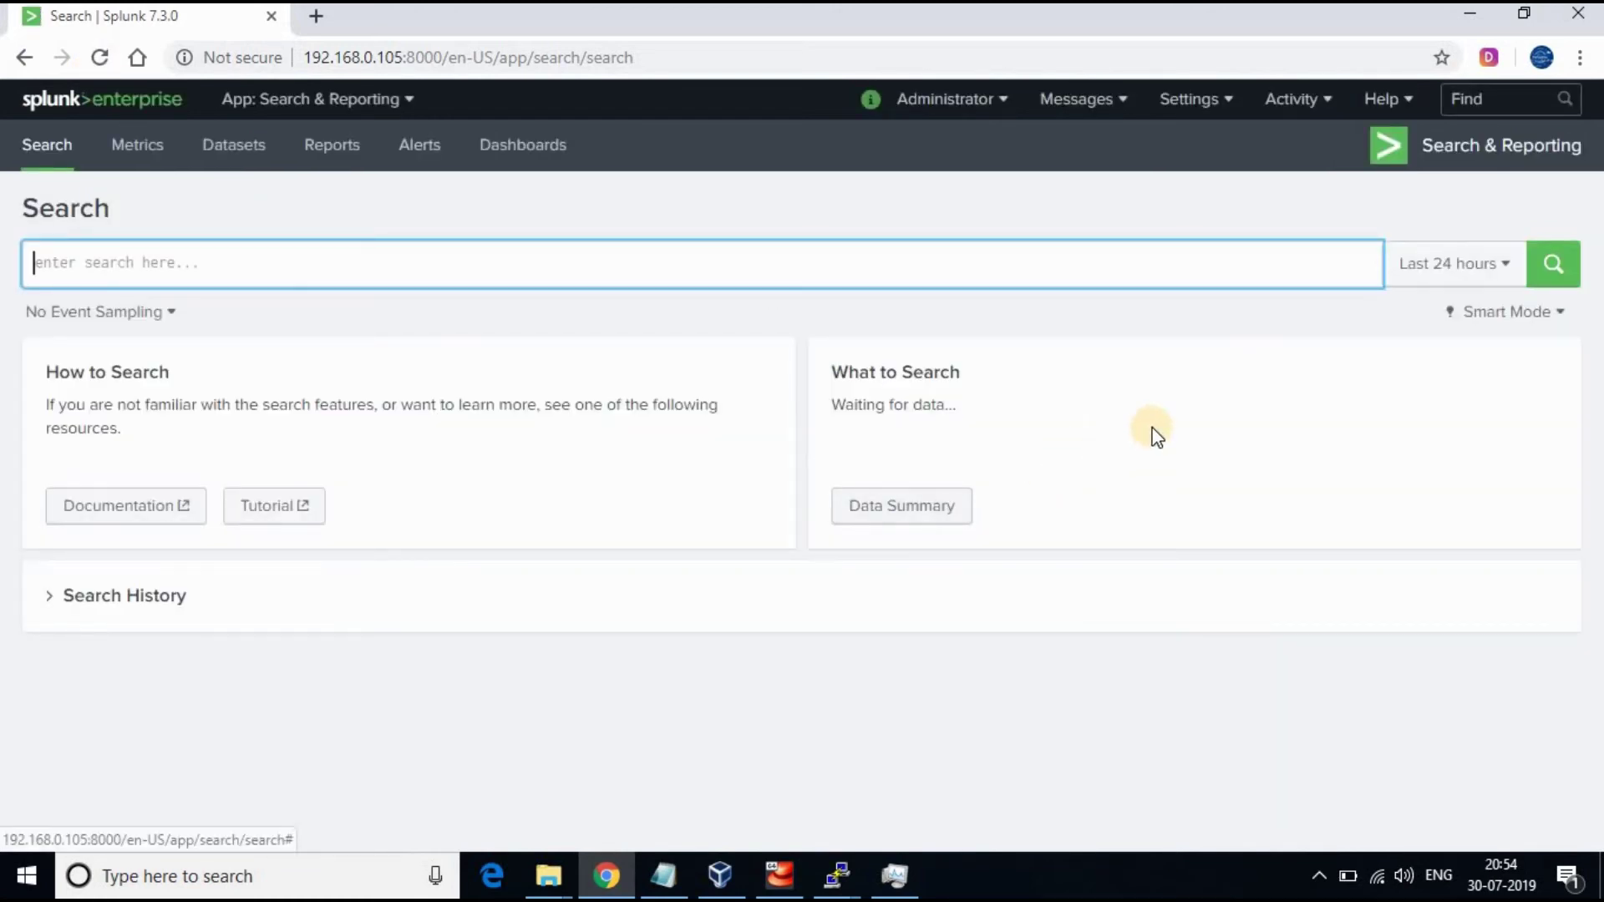
click(892, 501)
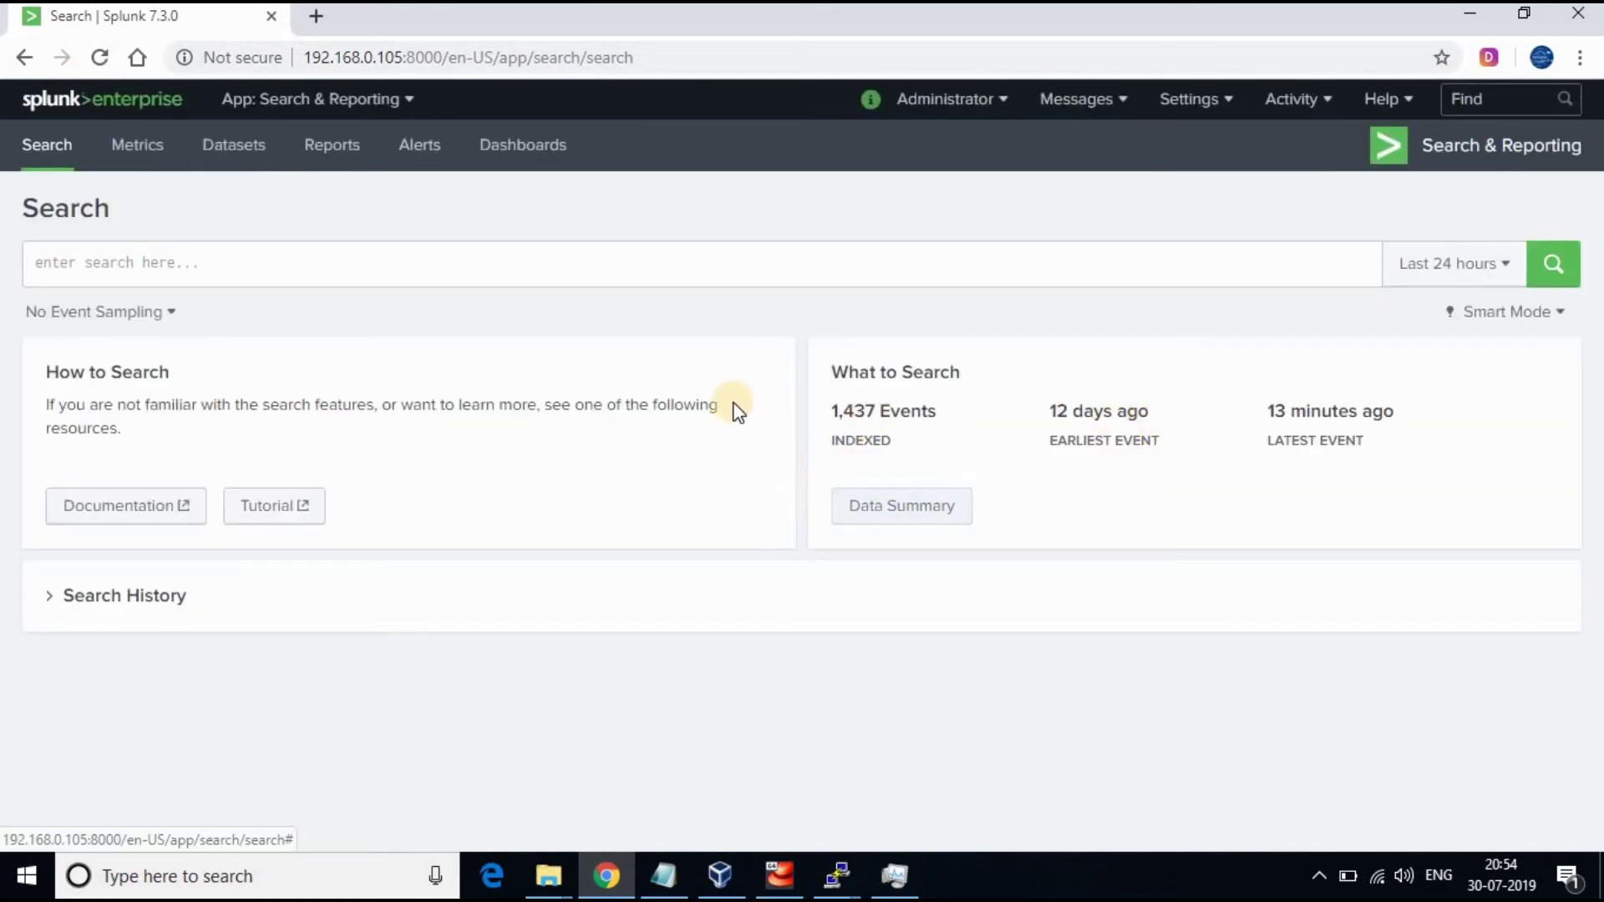
click(477, 233)
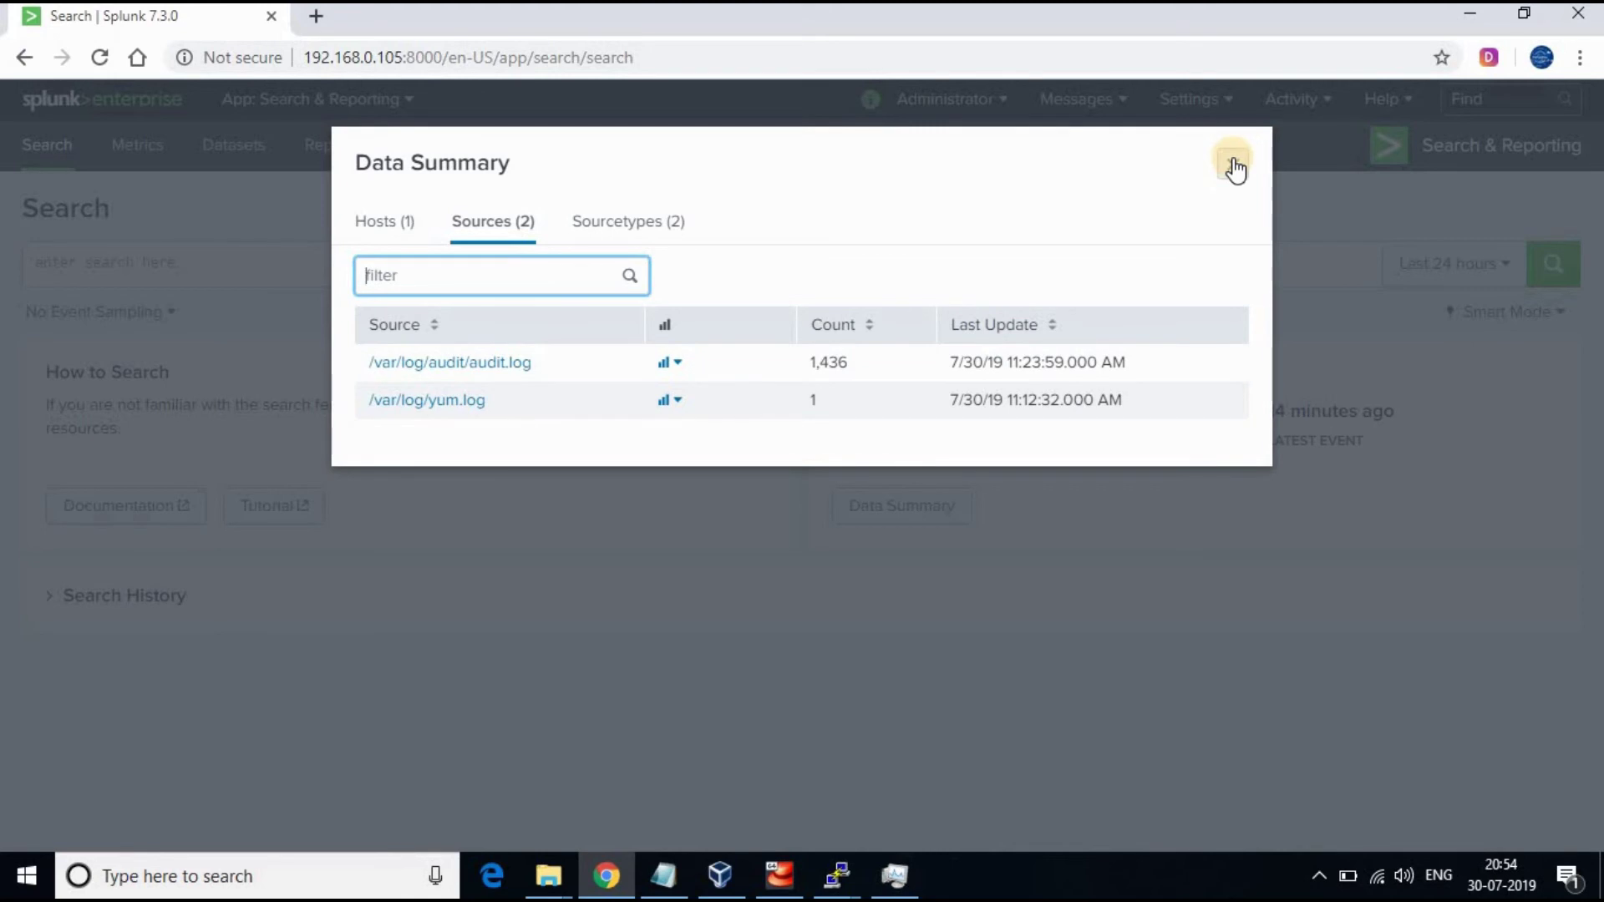
click(647, 234)
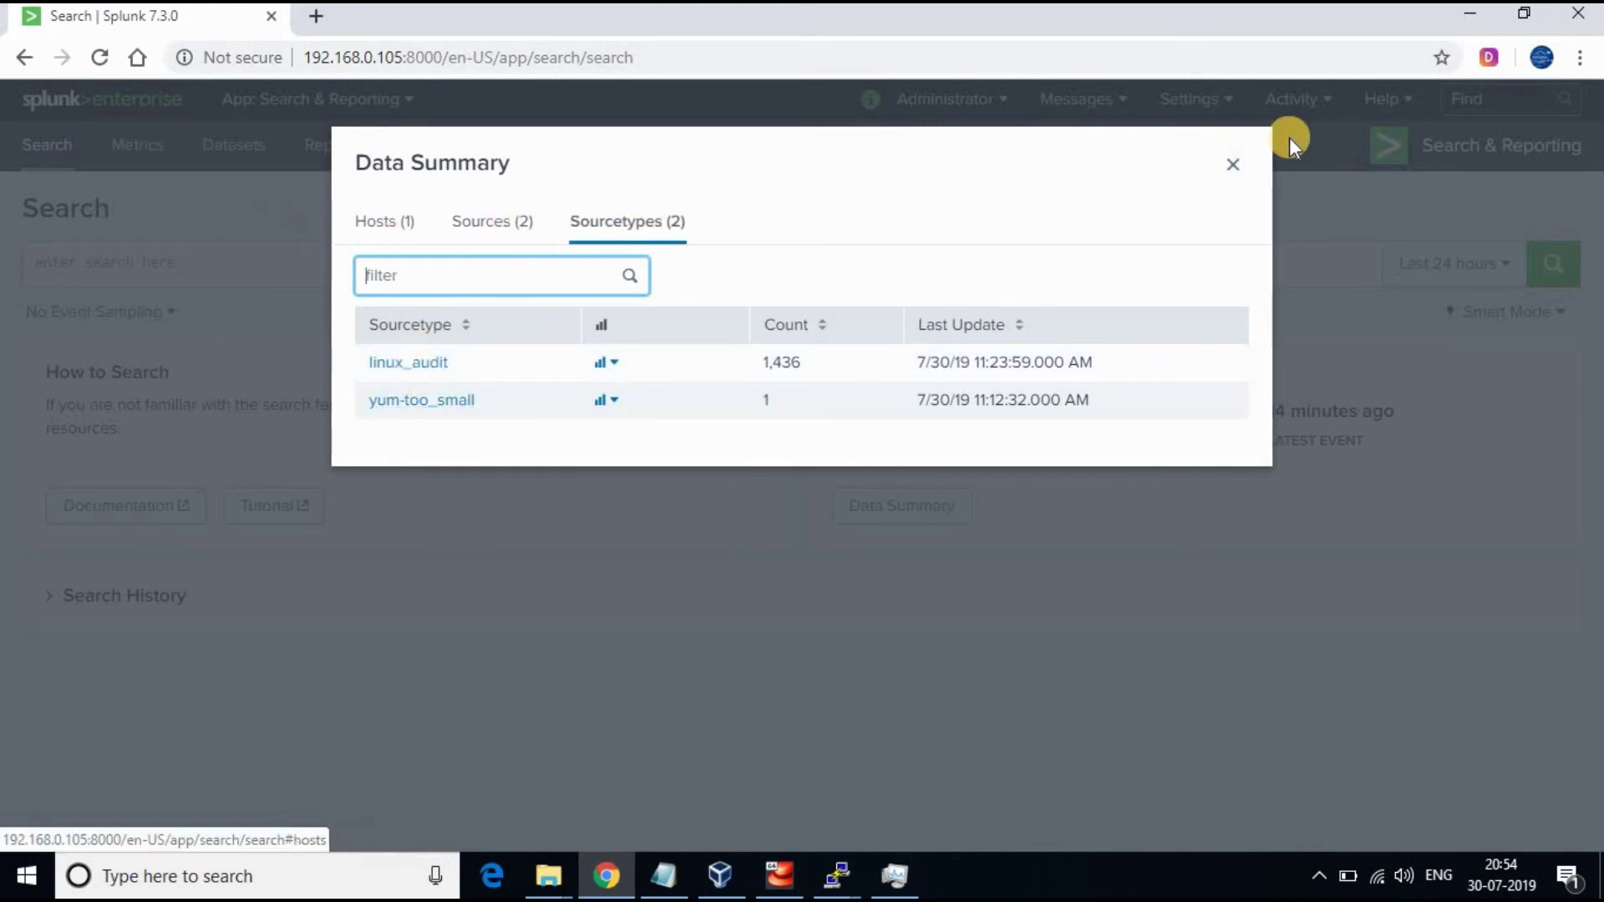
Run a search for sourcetype="linux_audit"
click(326, 276)
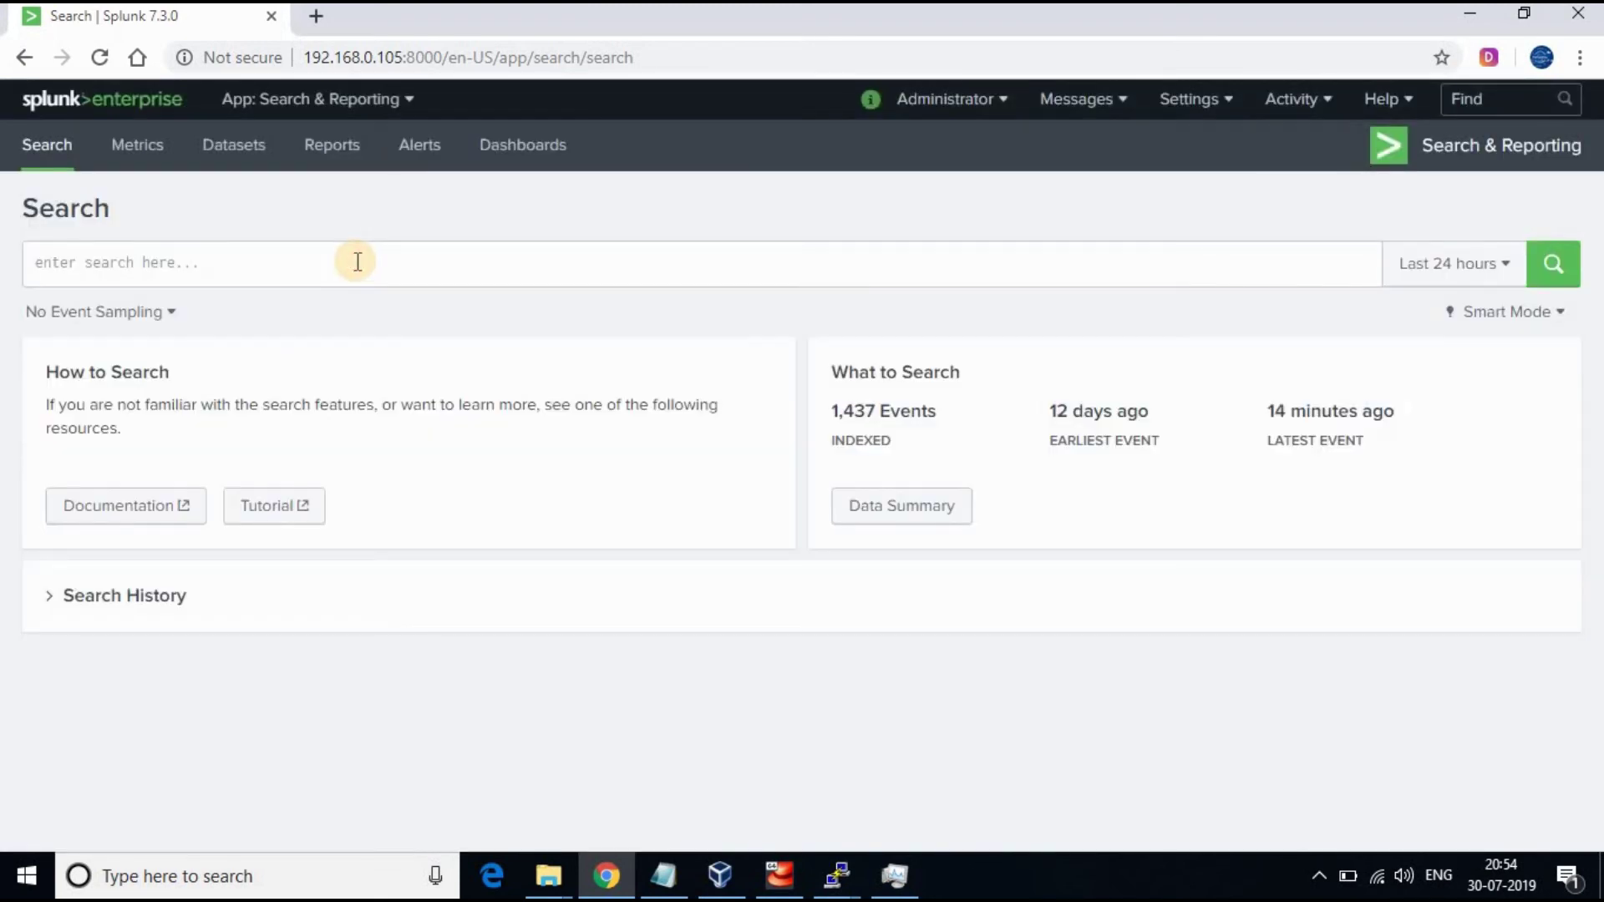
click(358, 261)
text(source)
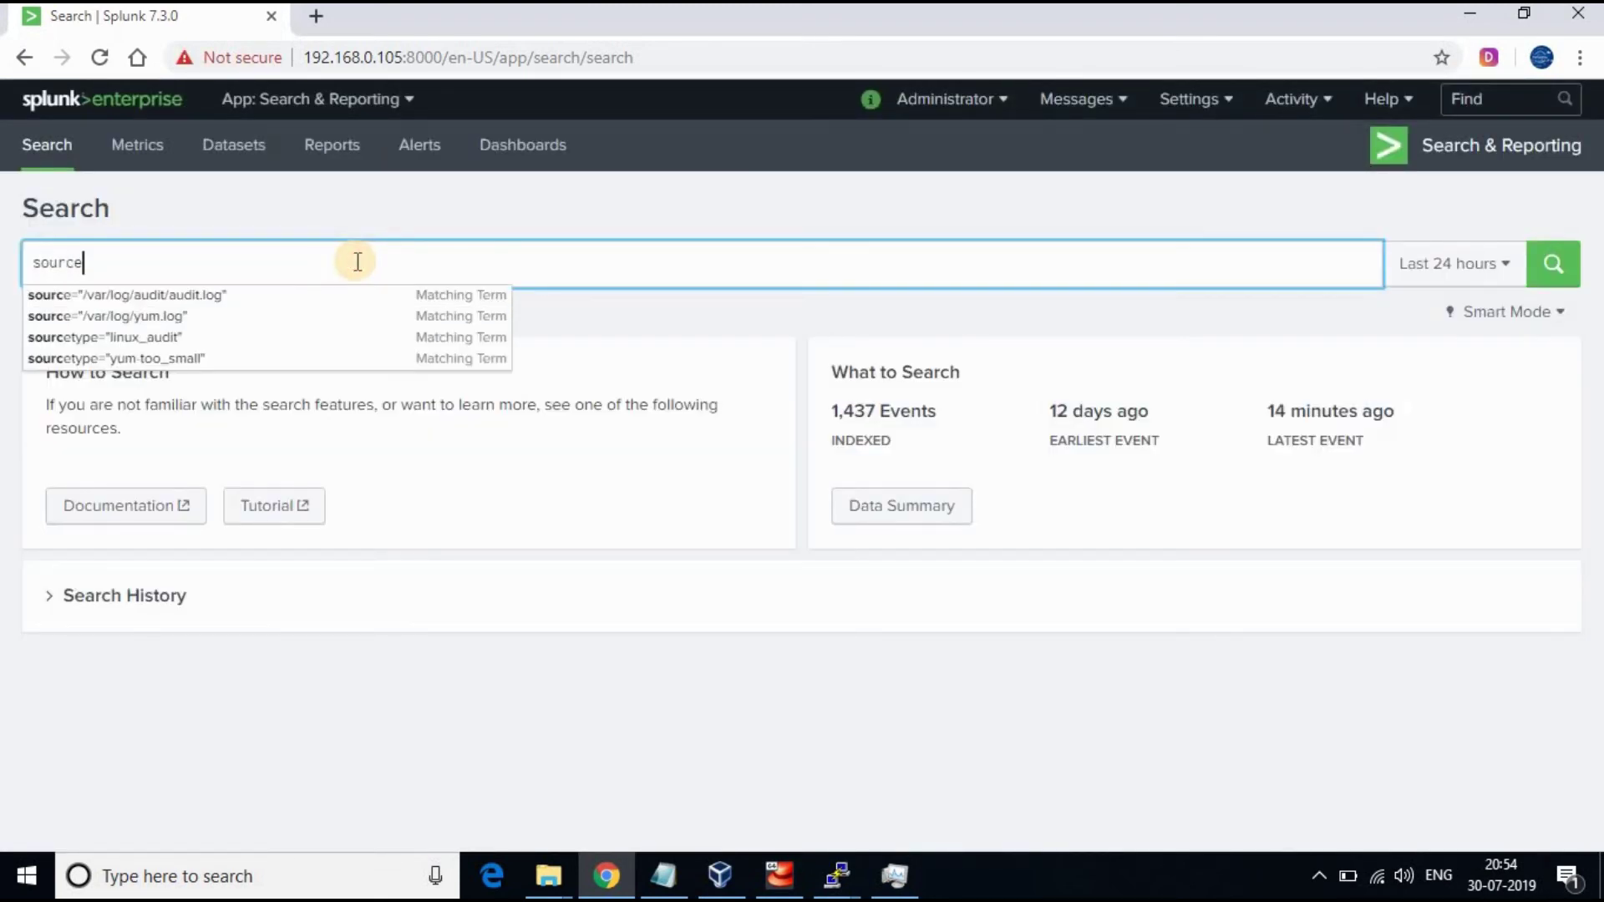
text(ty)
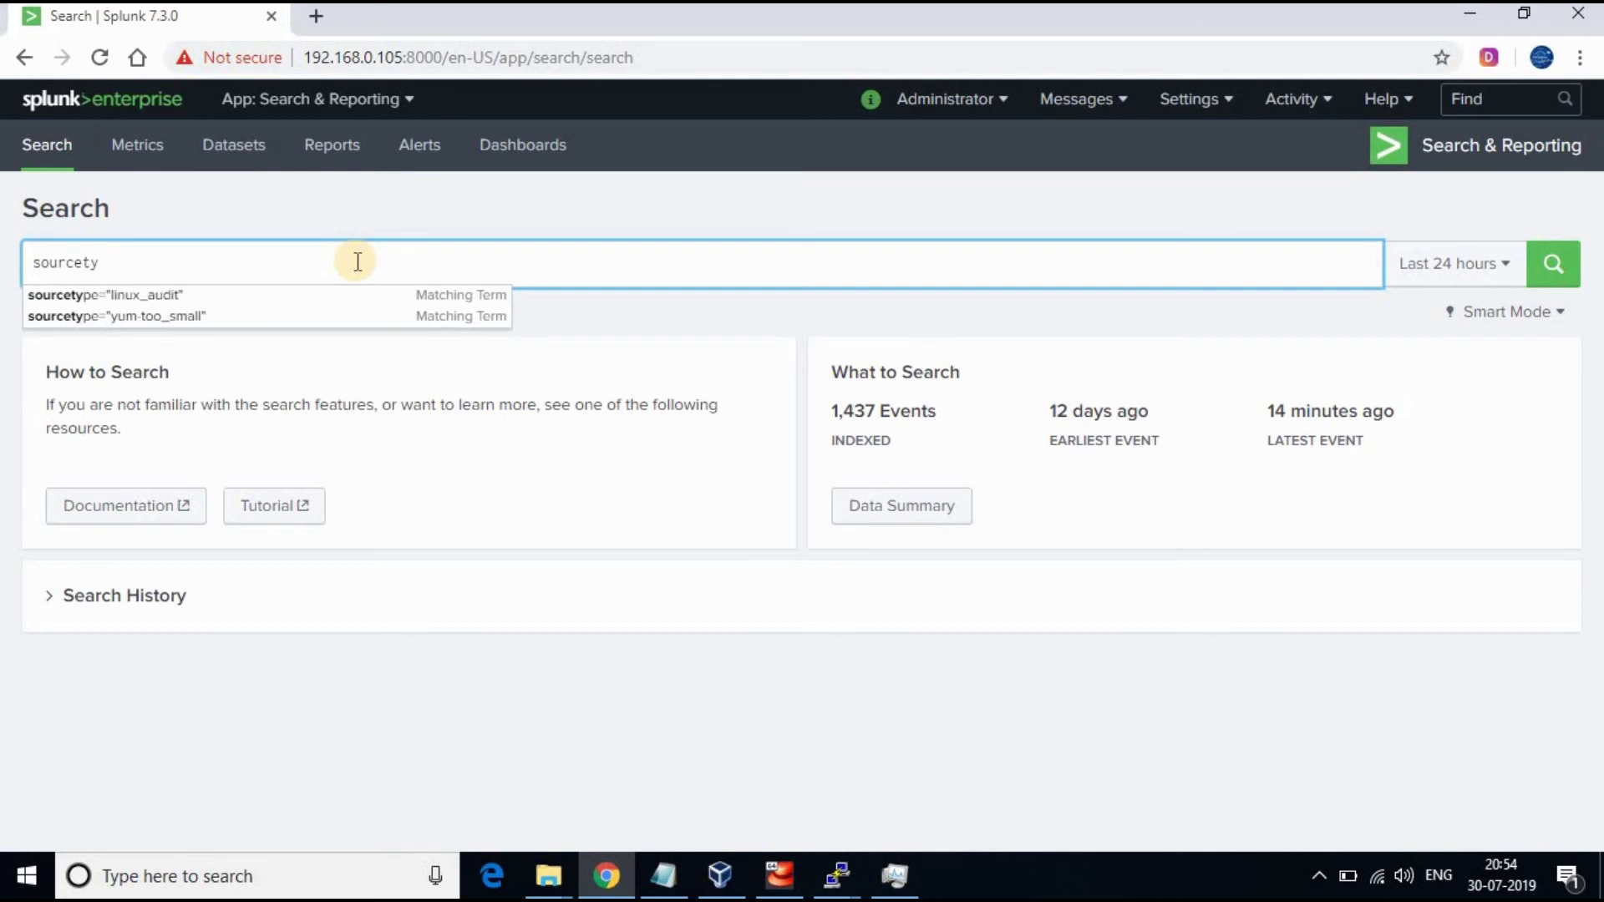
click(192, 295)
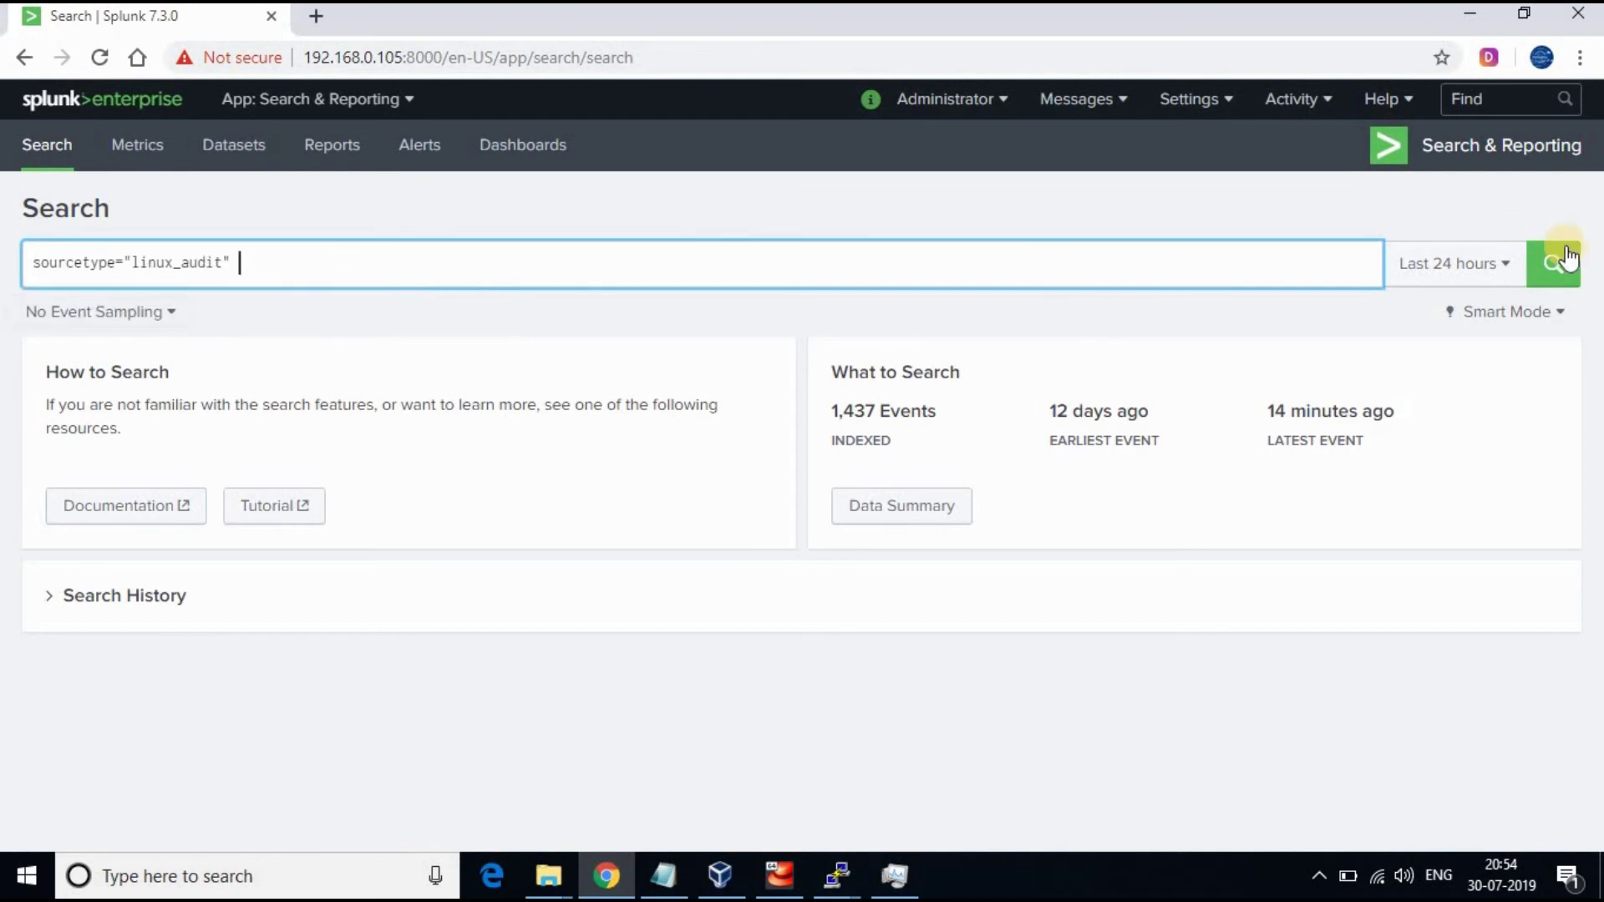
click(1571, 266)
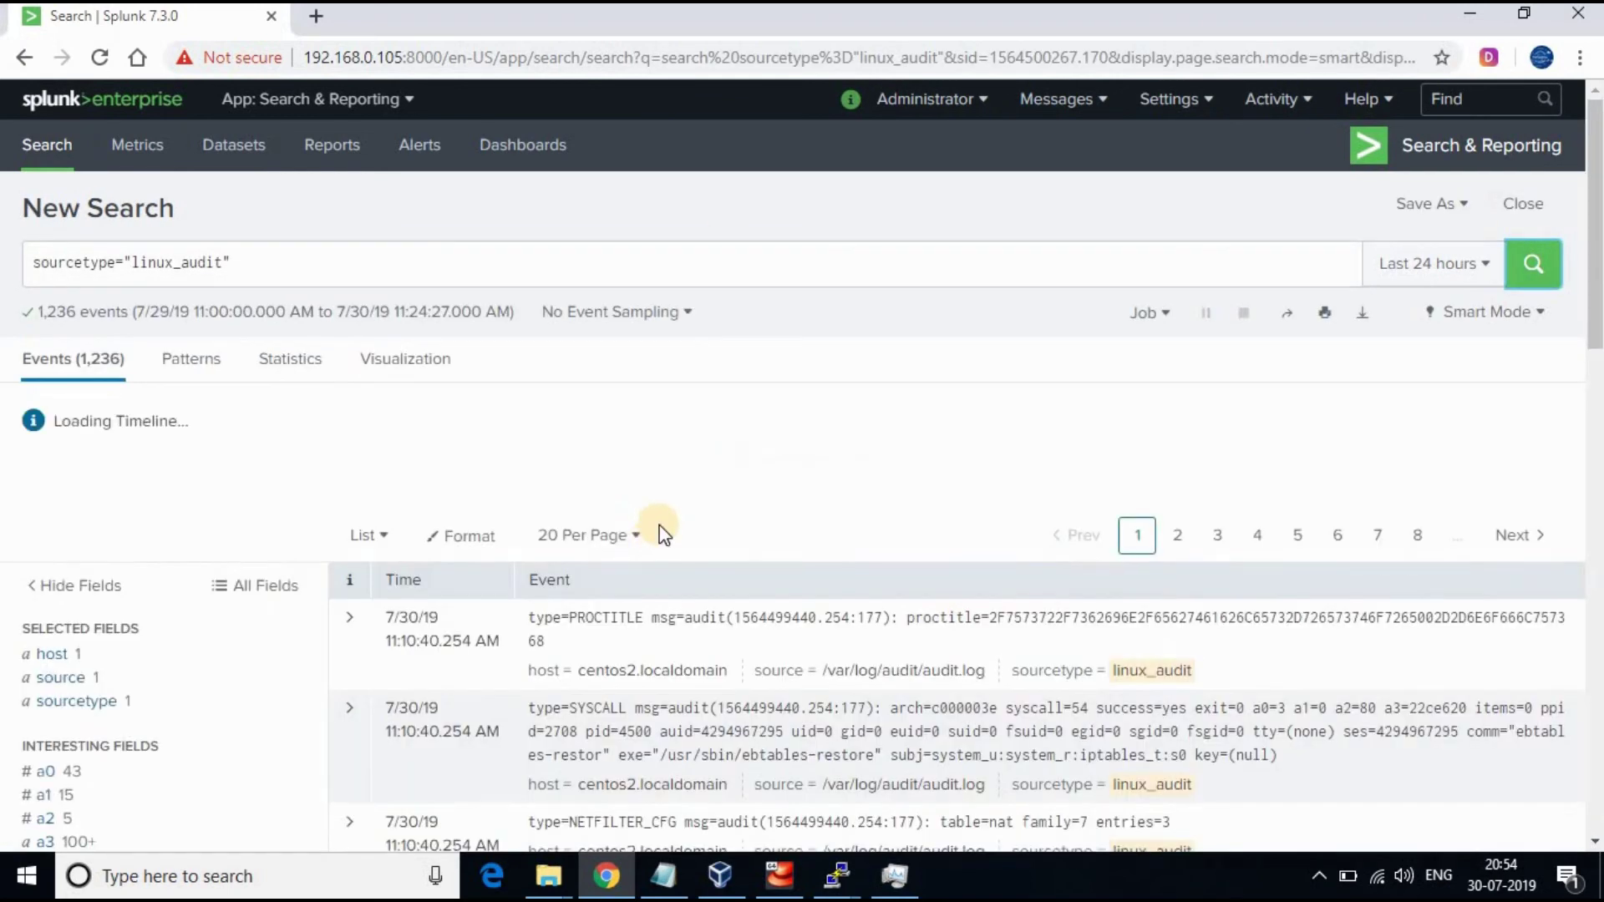
Check the type field's top values, then rerun the search filtered to type=SERVICE_START
scroll(323, 565, down, 3)
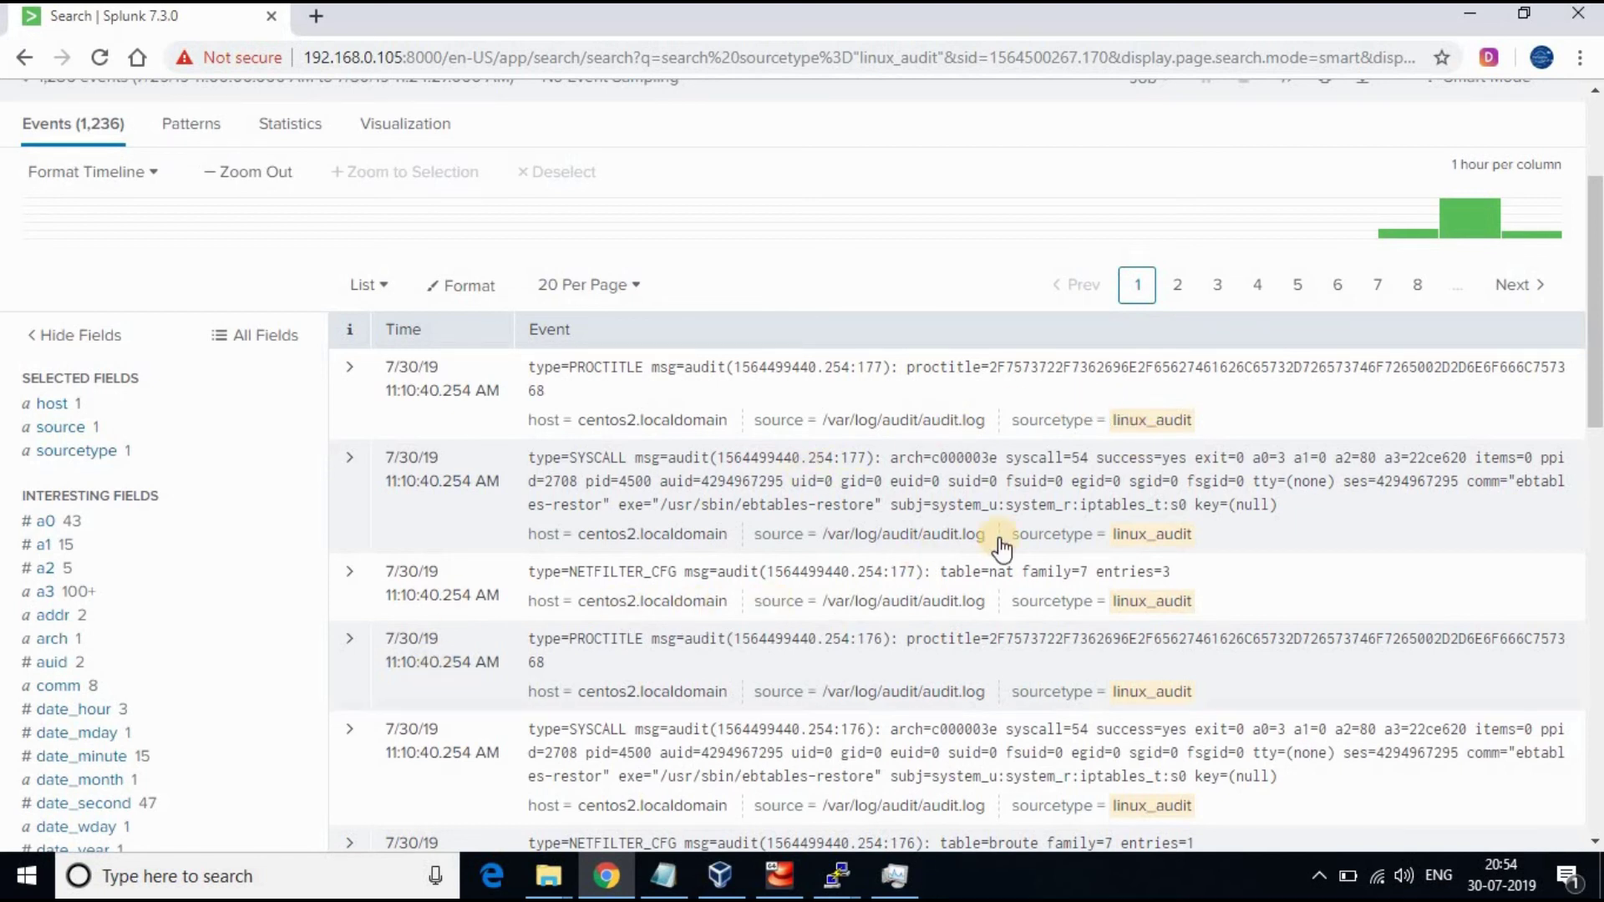
scroll(1092, 556, down, 2)
scroll(1091, 553, down, 2)
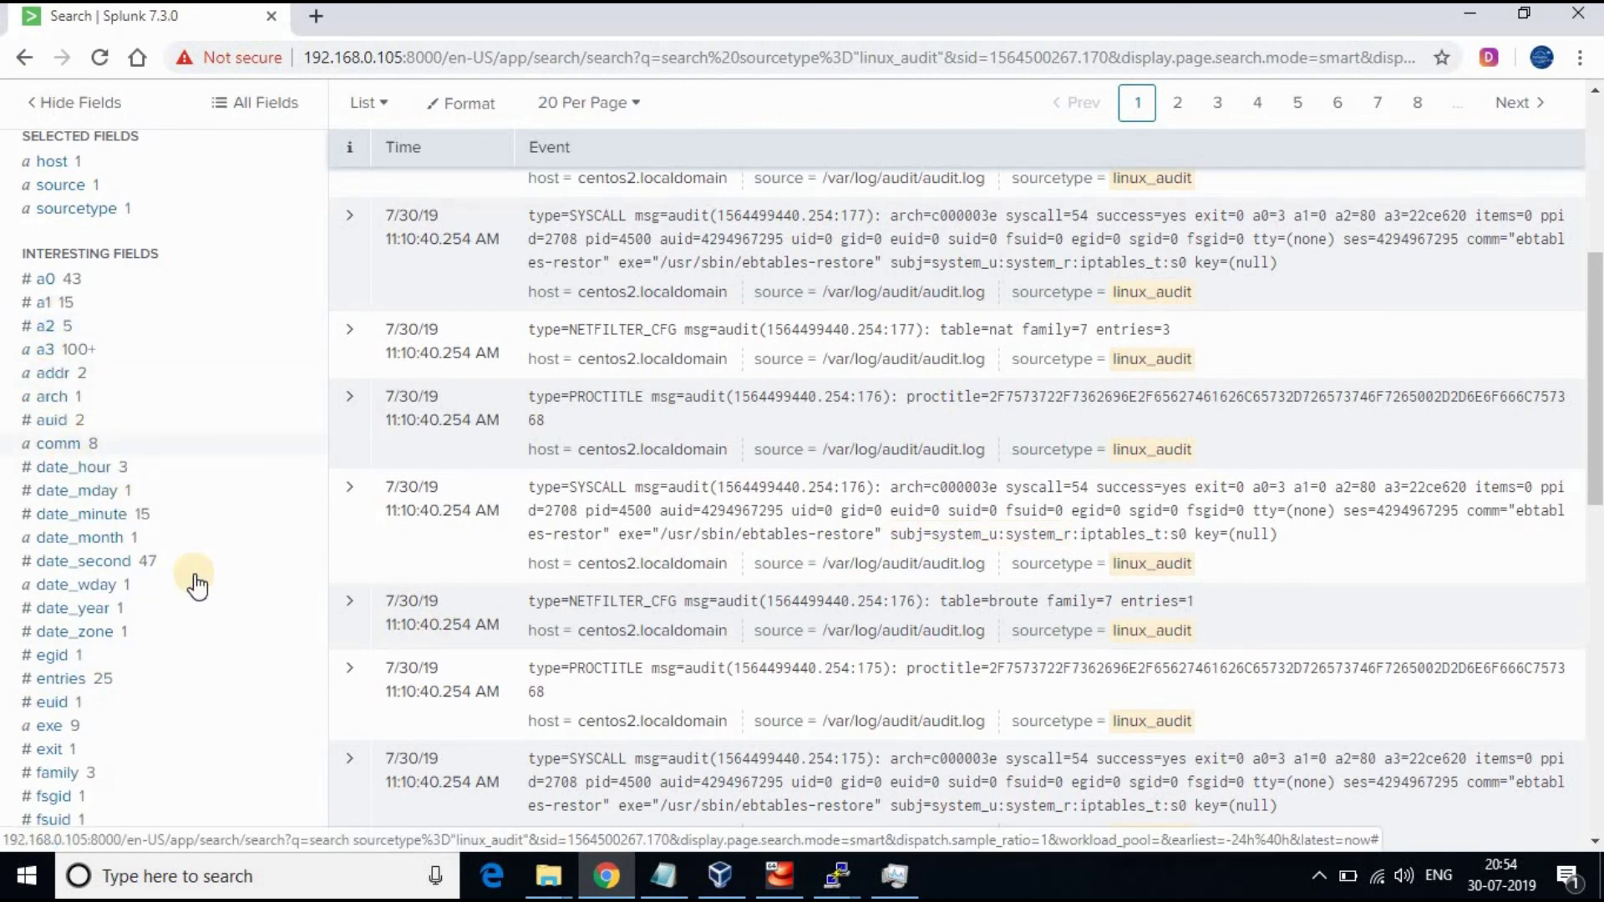
scroll(198, 634, down, 4)
scroll(100, 519, down, 2)
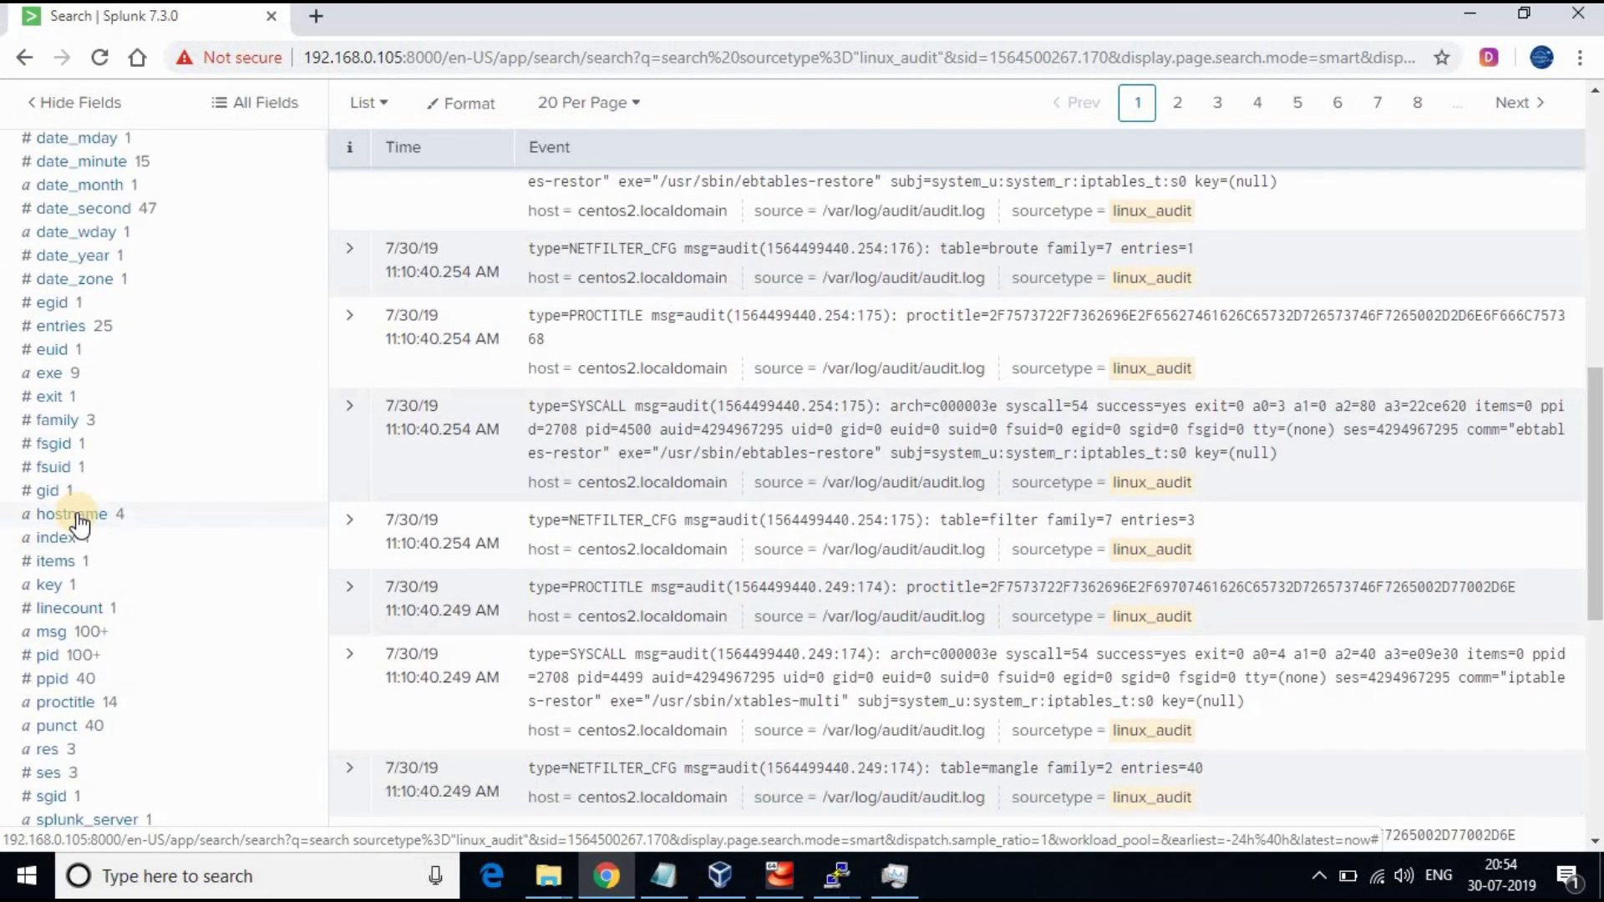
scroll(79, 524, down, 4)
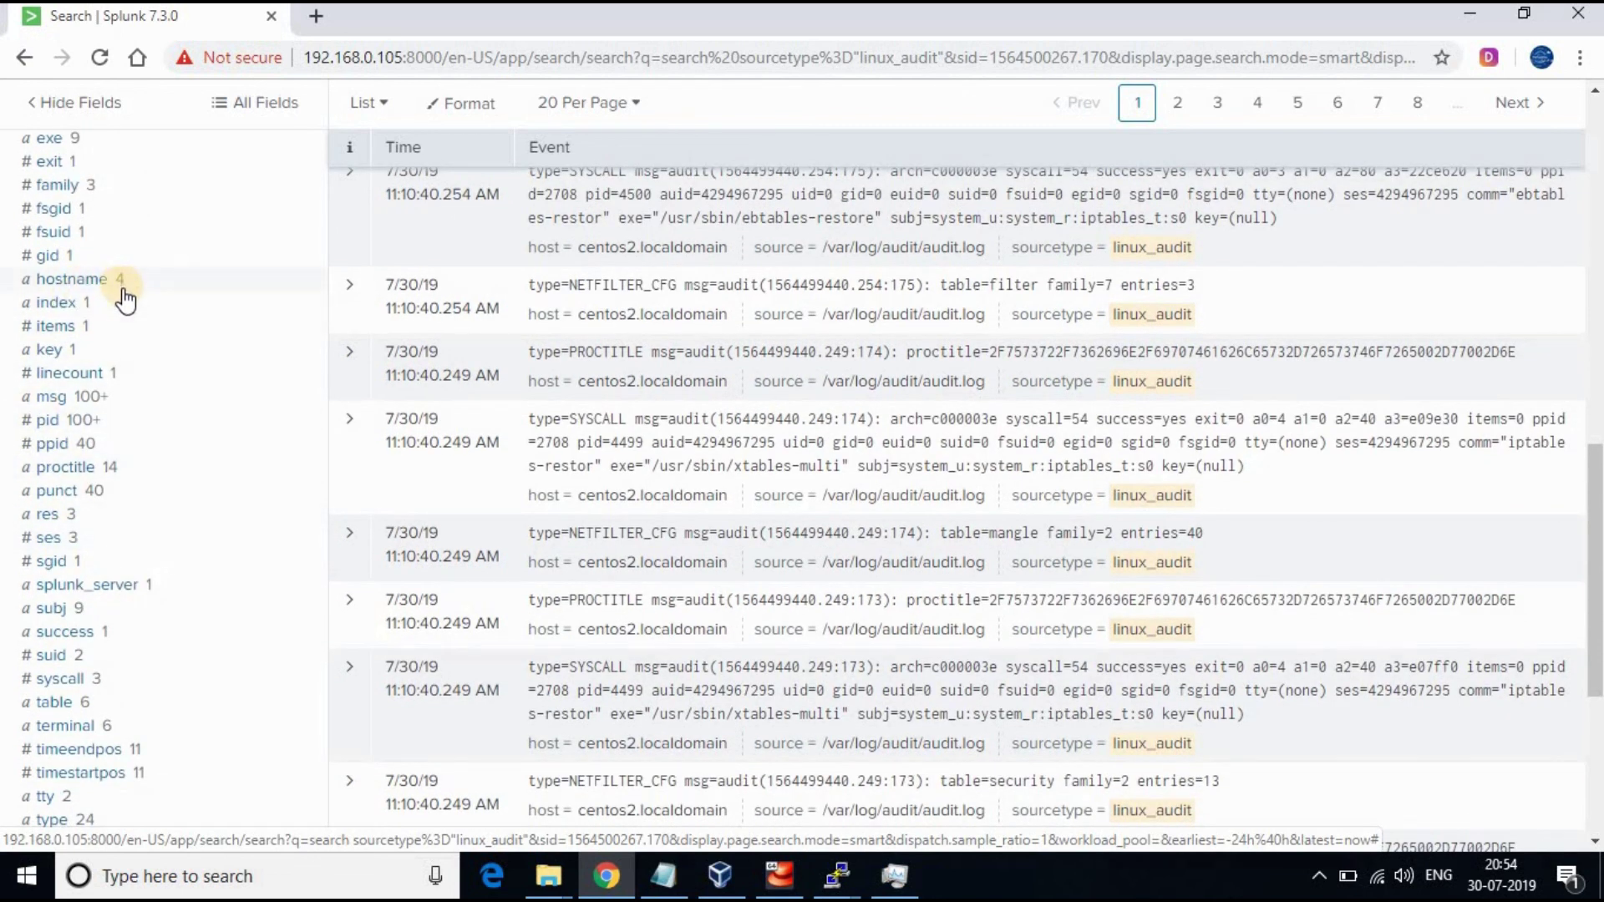
scroll(243, 465, down, 2)
scroll(235, 501, down, 1)
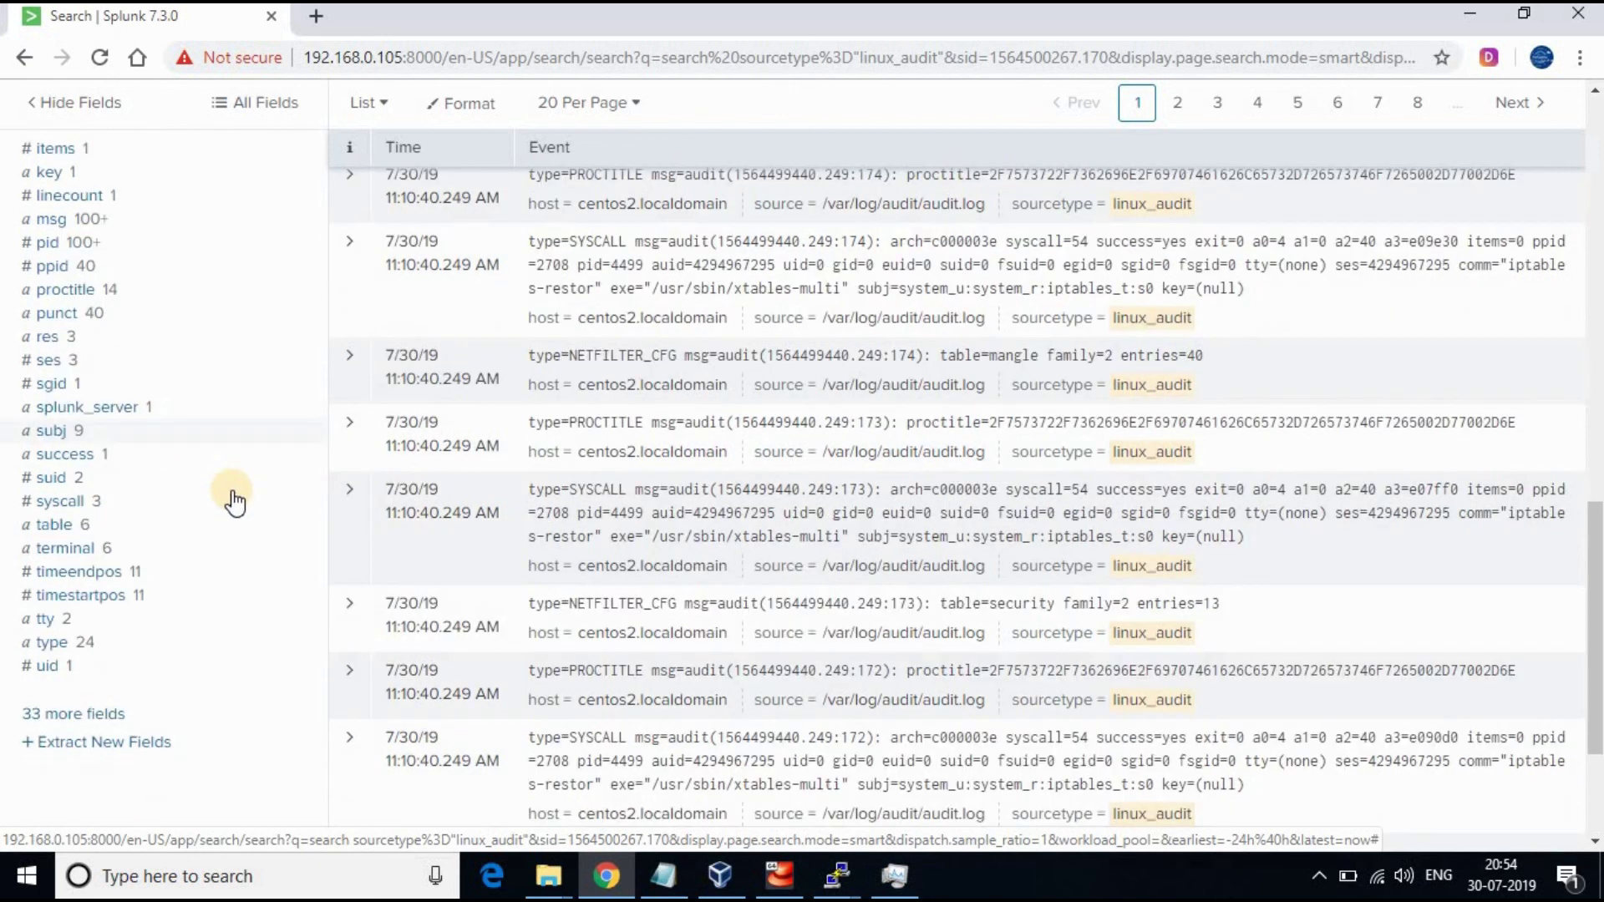
scroll(234, 501, down, 1)
click(52, 584)
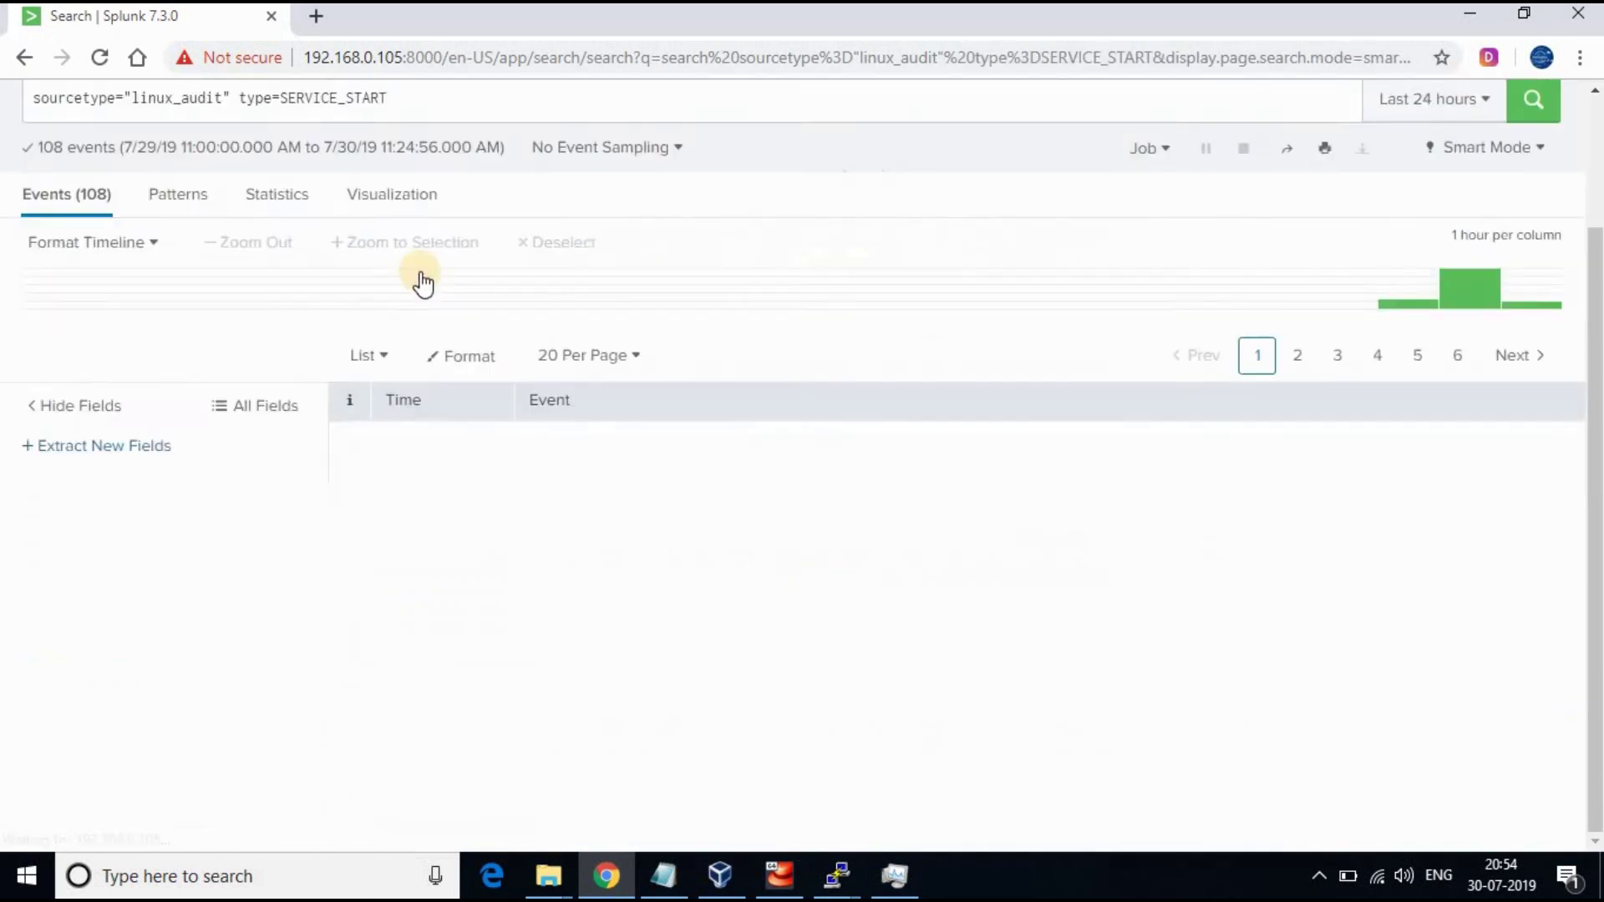
scroll(433, 265, up, 1)
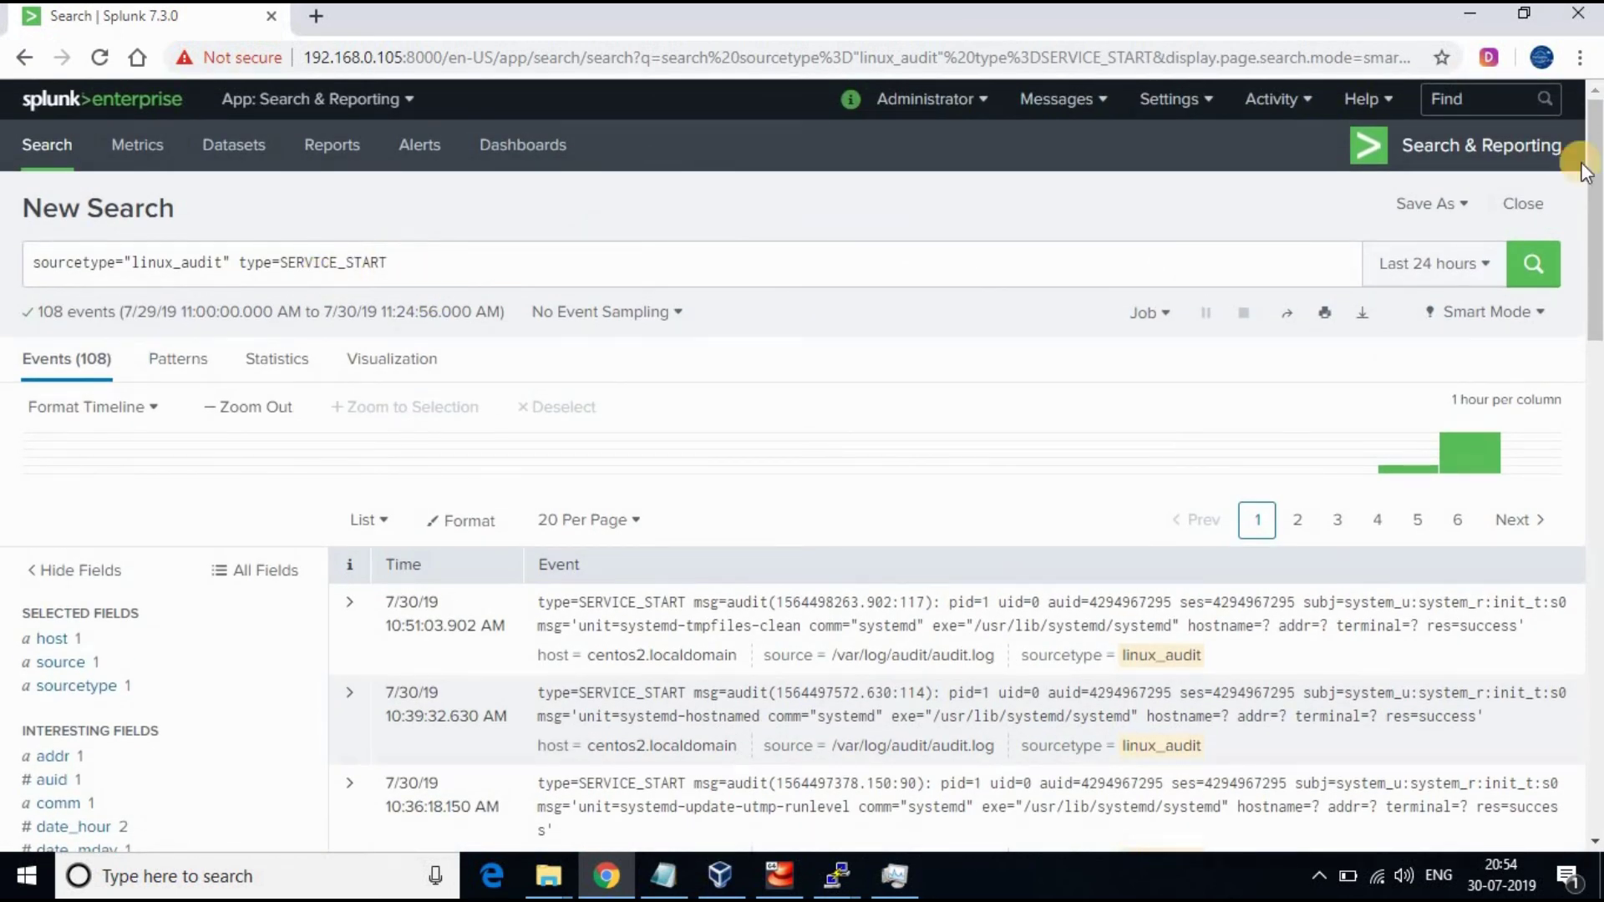
key(Return)
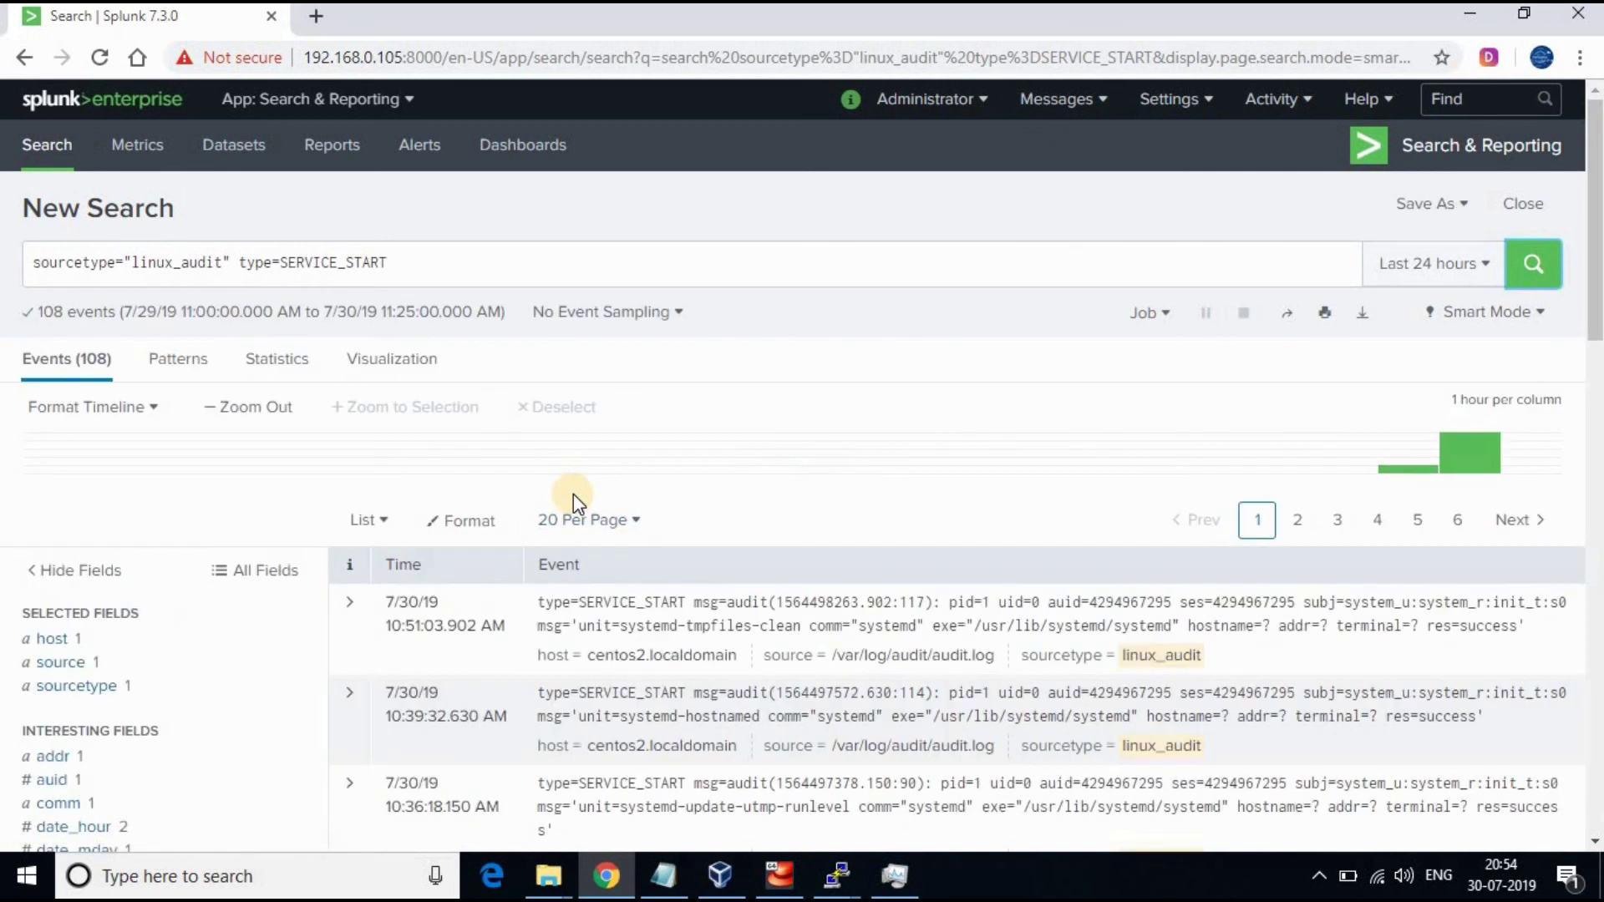